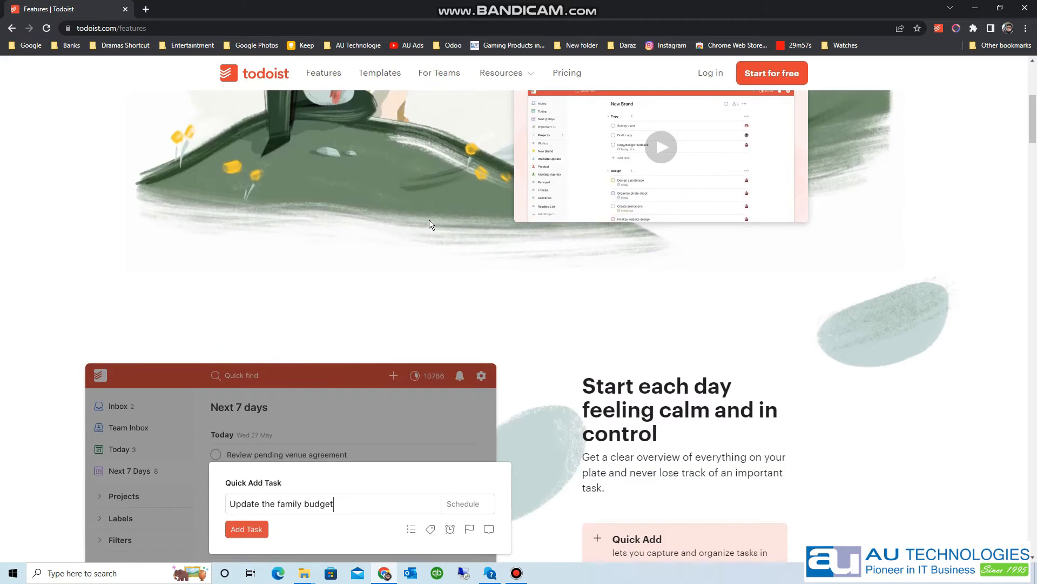
- Scroll through the Features page, then return to the Todoist home page
{"action": "scroll", "coordinate": [429, 221], "scroll_direction": "down", "scroll_amount": 14}
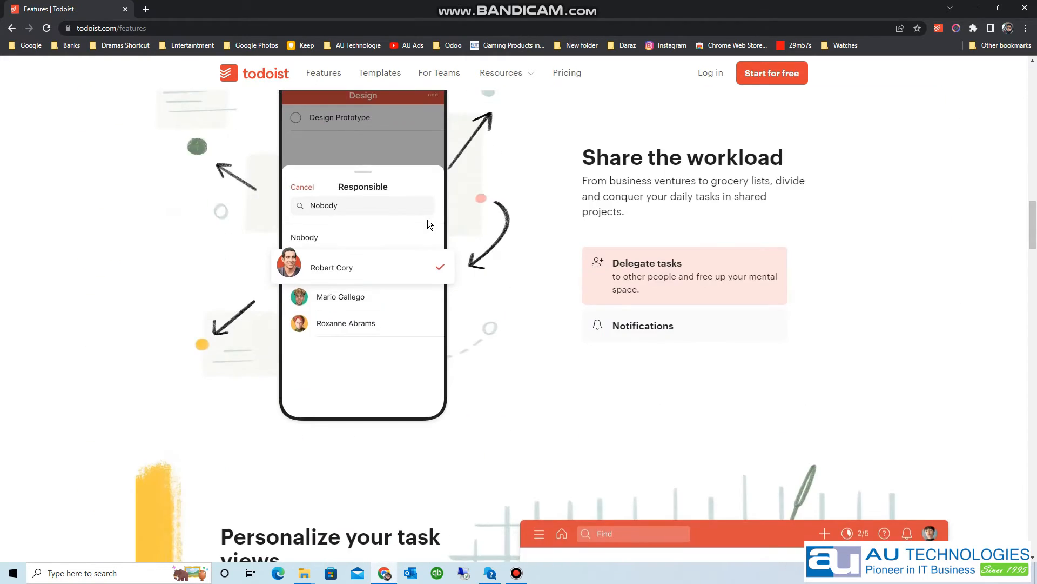
{"action": "scroll", "coordinate": [429, 225], "scroll_direction": "down", "scroll_amount": 7}
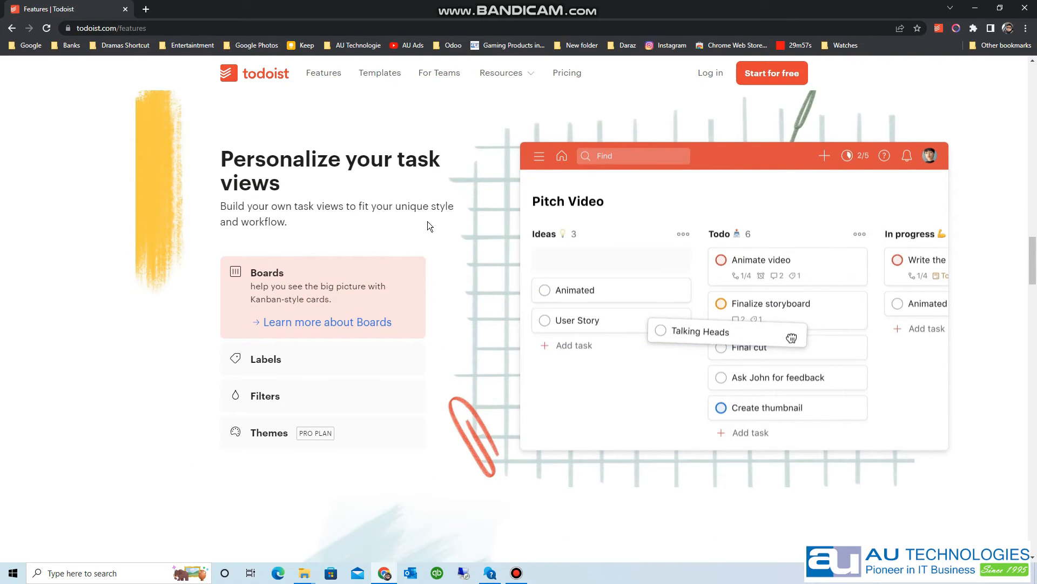
{"action": "scroll", "coordinate": [431, 218], "scroll_direction": "down", "scroll_amount": 7}
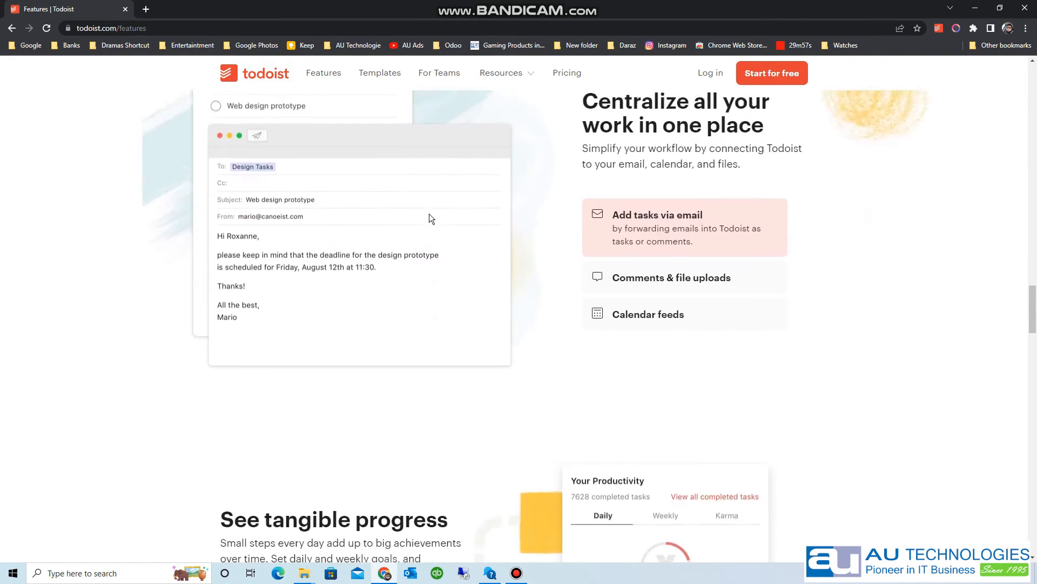
{"action": "scroll", "coordinate": [429, 213], "scroll_direction": "up", "scroll_amount": 10}
{"action": "left_click", "coordinate": [266, 79]}
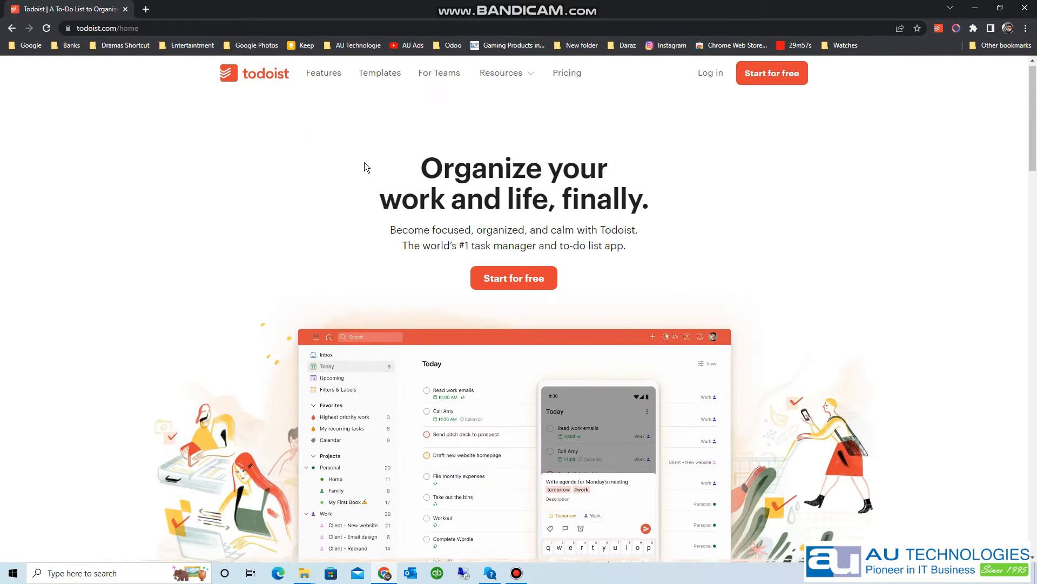
- Go to the Todoist apps Downloads page from the home page footer
{"action": "scroll", "coordinate": [364, 162], "scroll_direction": "down", "scroll_amount": 15}
{"action": "scroll", "coordinate": [364, 162], "scroll_direction": "down", "scroll_amount": 20}
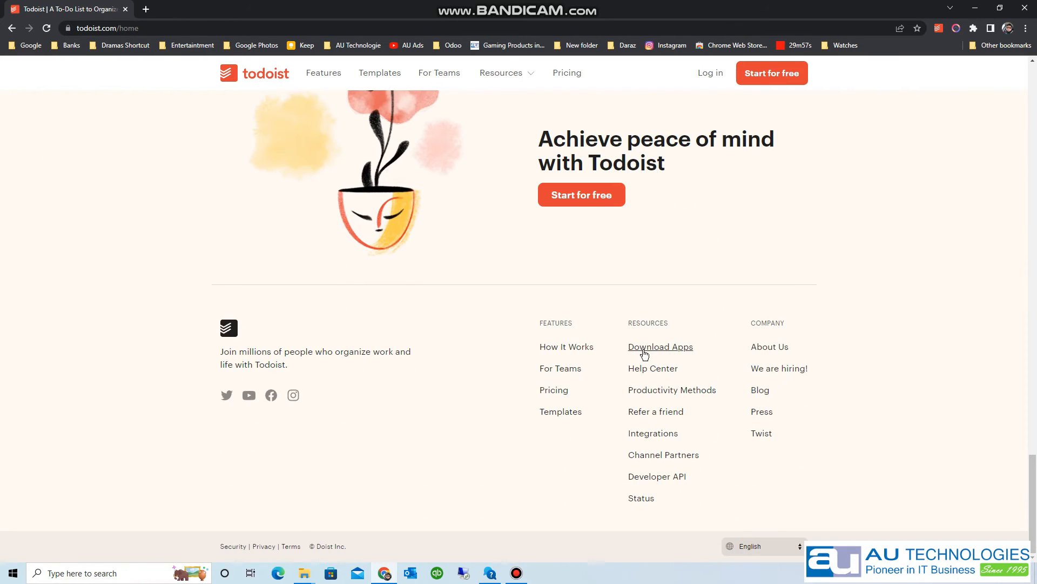
{"action": "left_click", "coordinate": [644, 353]}
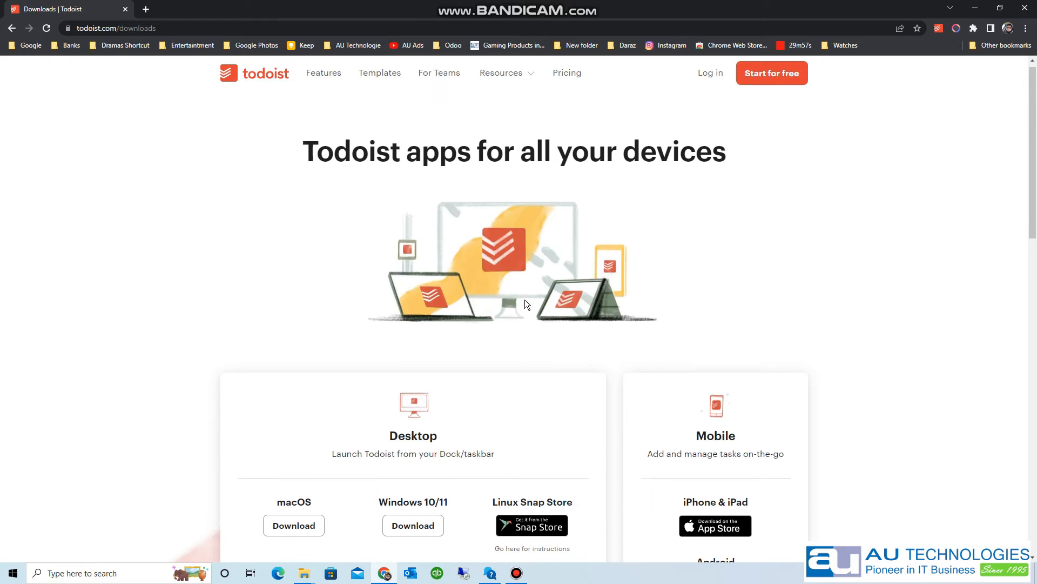
- Download the Todoist desktop app for Windows 10/11
{"action": "scroll", "coordinate": [526, 304], "scroll_direction": "down", "scroll_amount": 3}
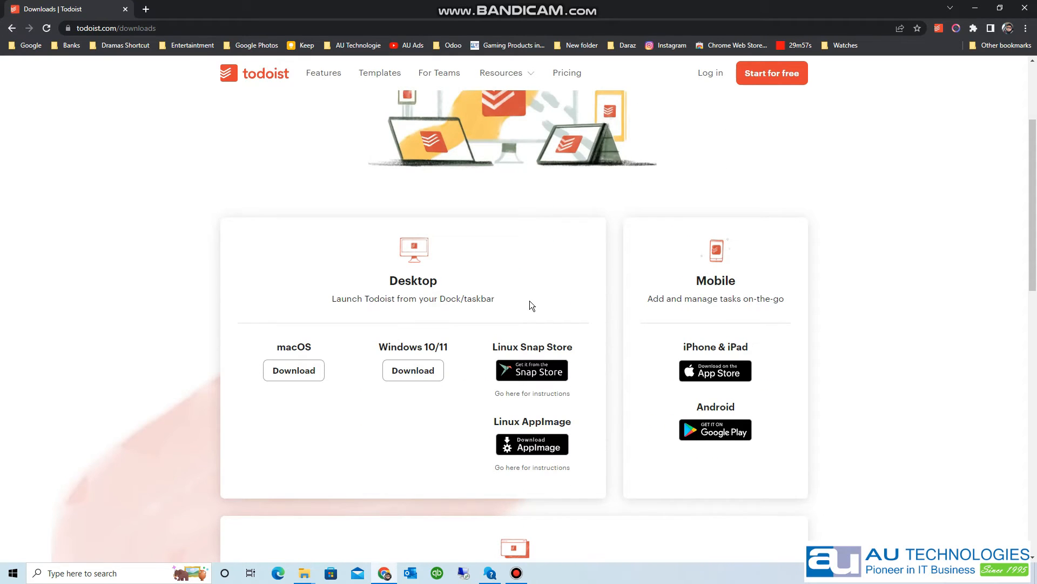
{"action": "left_click", "coordinate": [421, 371]}
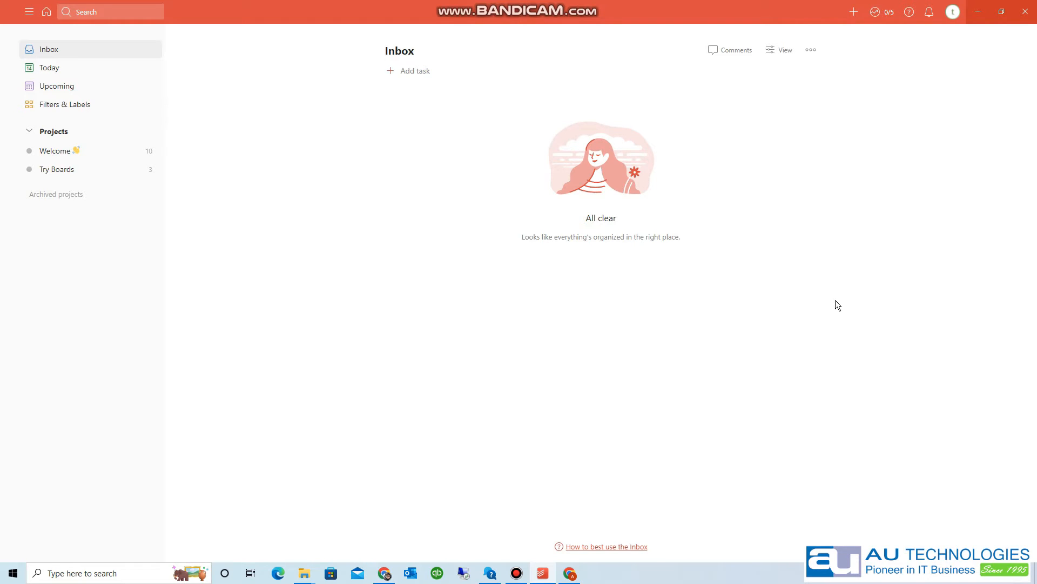
- Open Todoist Settings from the avatar menu and view the Advanced and Subscription pages
{"action": "left_click", "coordinate": [953, 13]}
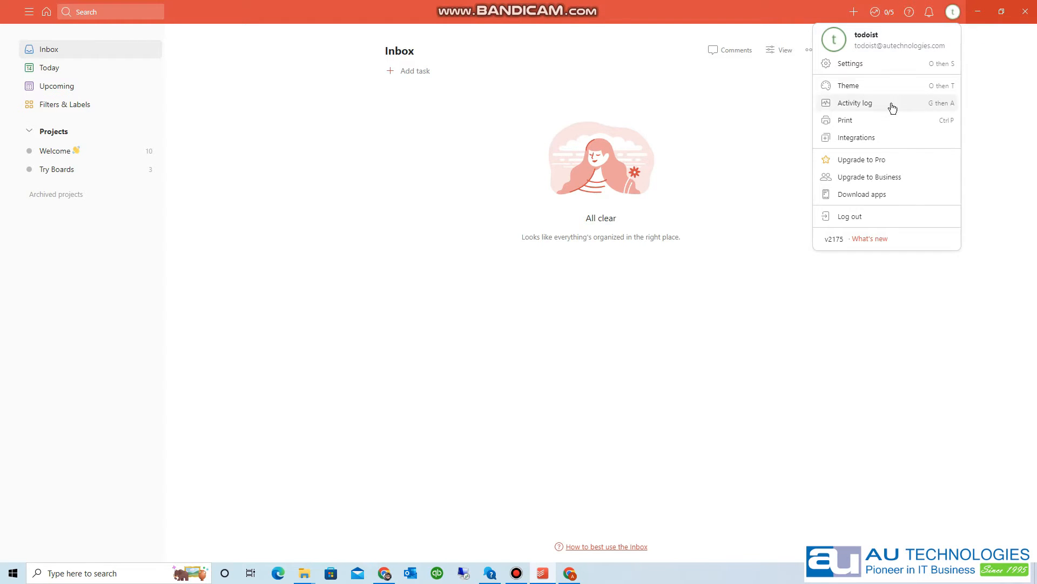
{"action": "left_click", "coordinate": [878, 63]}
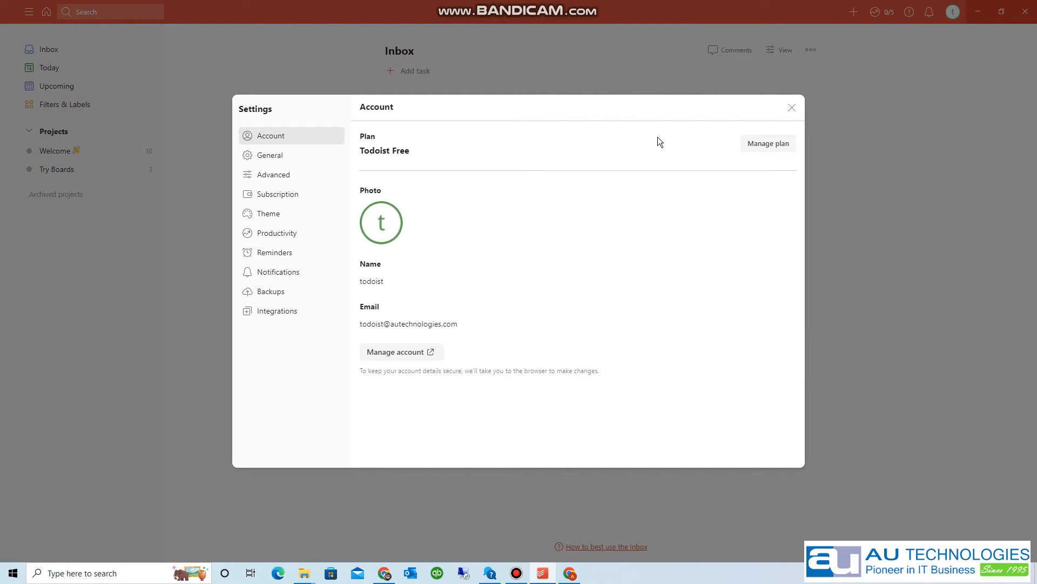
{"action": "left_click", "coordinate": [294, 176]}
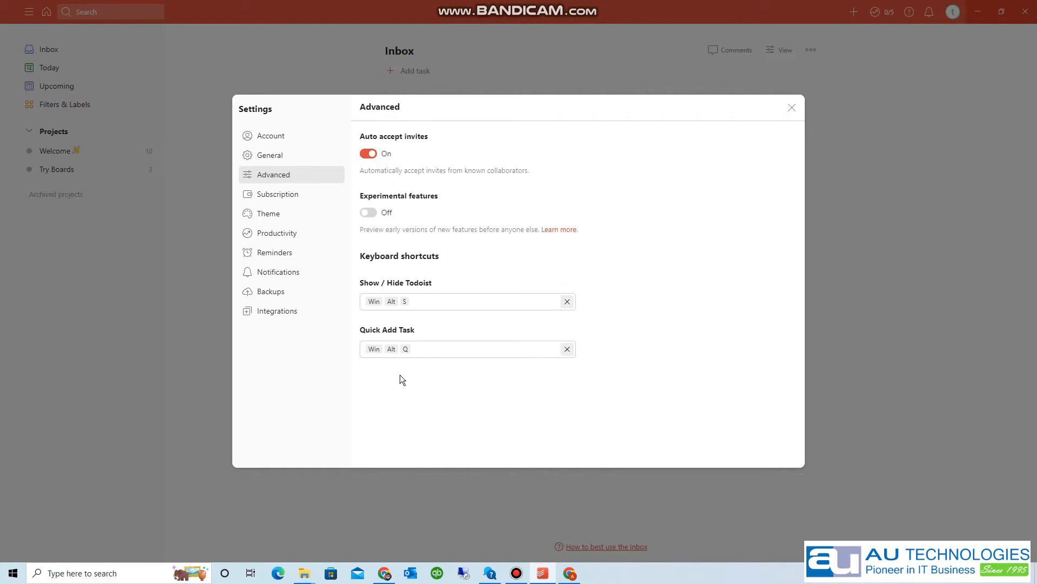
{"action": "left_click", "coordinate": [303, 198]}
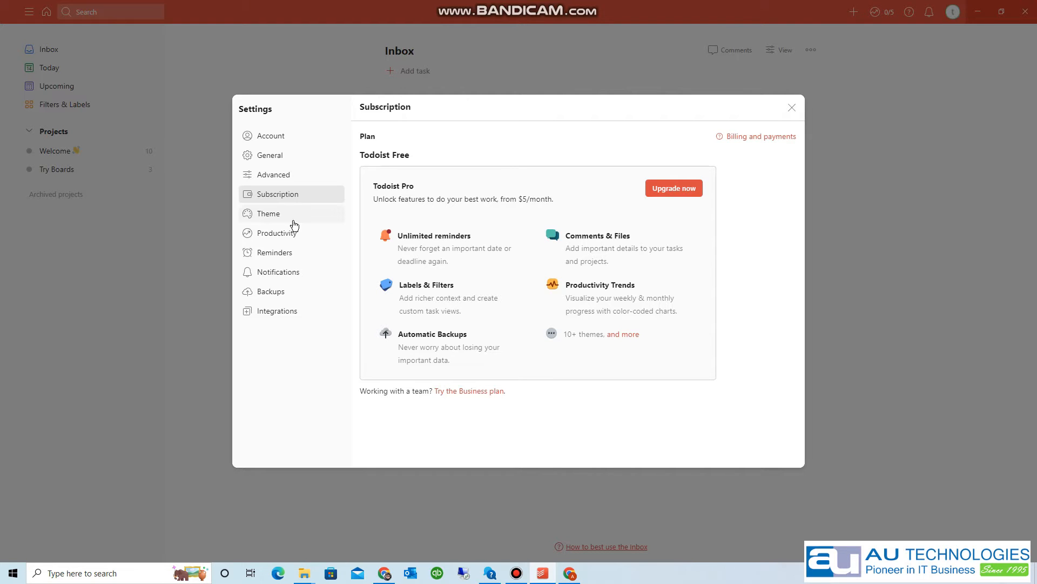
- View the Theme settings, then the Productivity settings page
{"action": "left_click", "coordinate": [294, 222]}
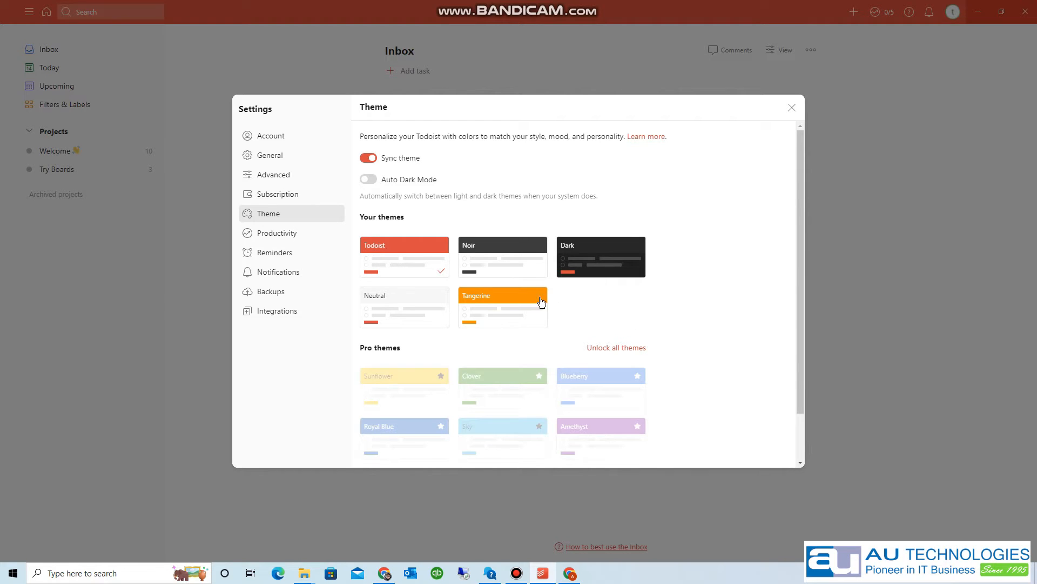
{"action": "left_click", "coordinate": [301, 239]}
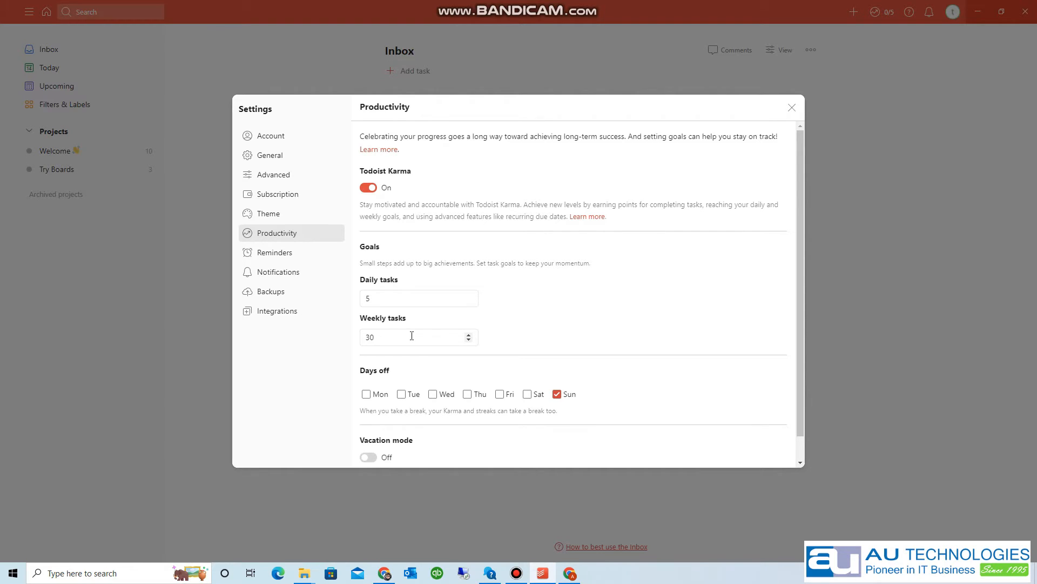
- Scroll the Productivity settings, then hide Todoist to reveal the Windows desktop
{"action": "scroll", "coordinate": [563, 340], "scroll_direction": "down", "scroll_amount": 1}
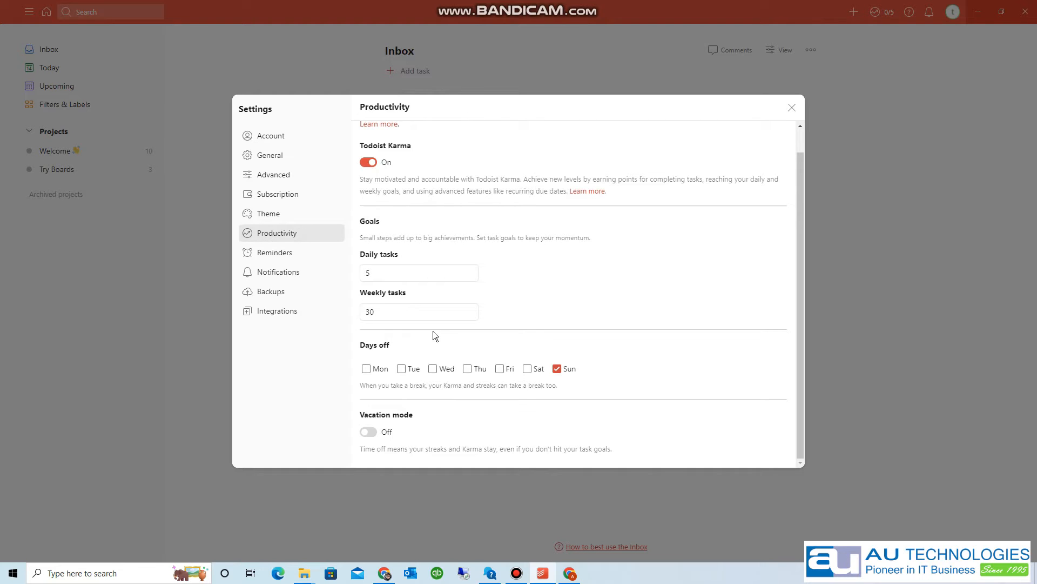
{"action": "key", "text": "super+d"}
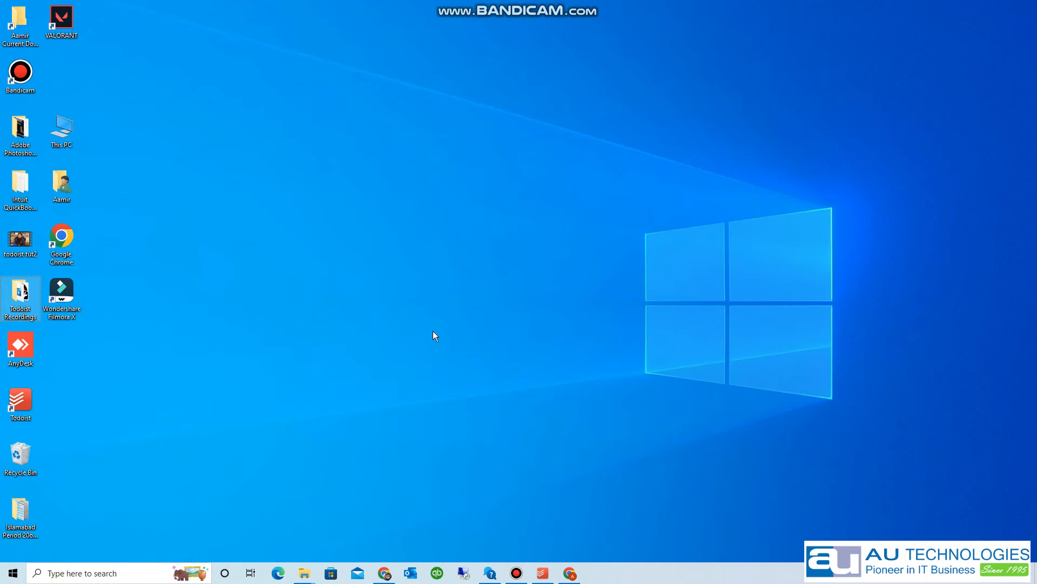
{"action": "key", "text": "ctrl+q"}
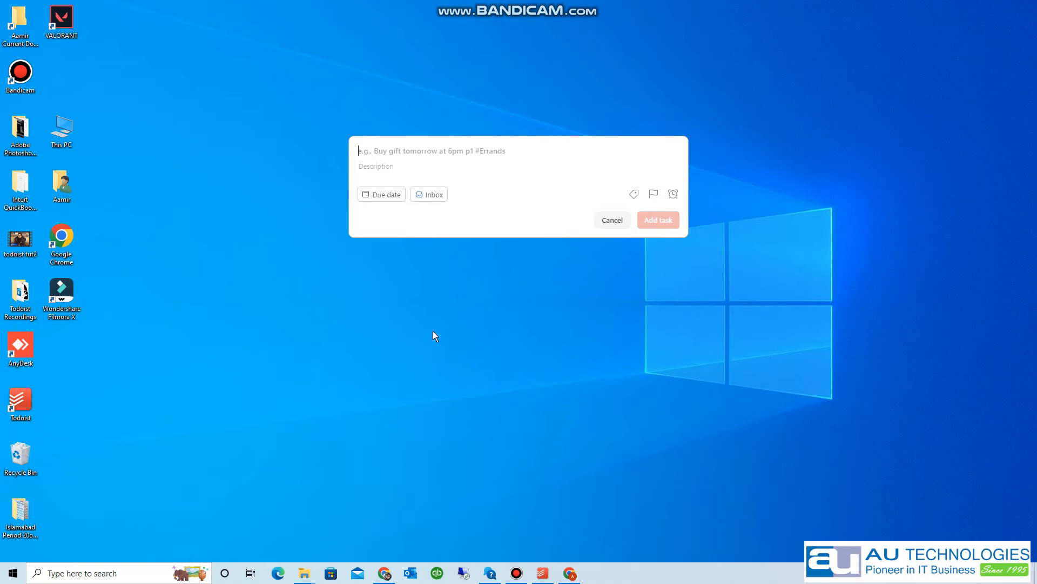
- Quick-add an Inbox task to call a contact, due tomorrow at 11am
{"action": "type", "text": "Call MAa"}
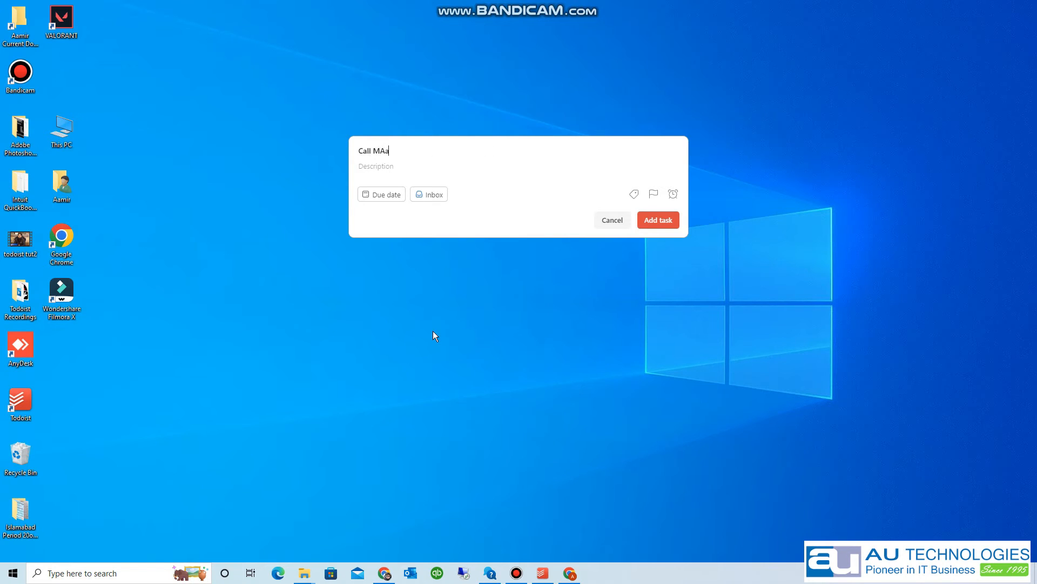
{"action": "key", "text": "BackSpace"}
{"action": "key", "text": "BackSpace"}
{"action": "type", "text": "ateen sb tom"}
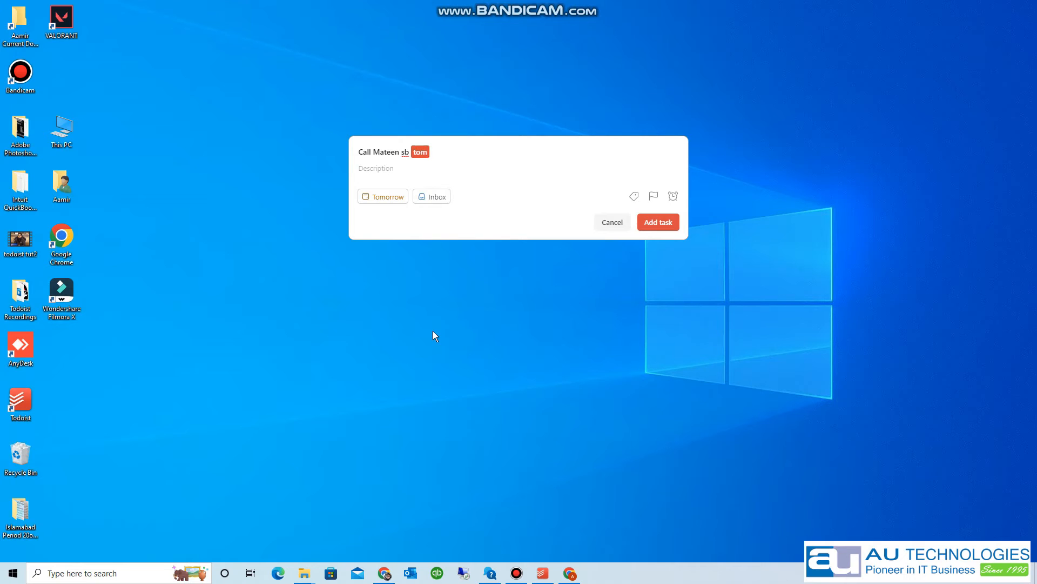
{"action": "type", "text": " 11am"}
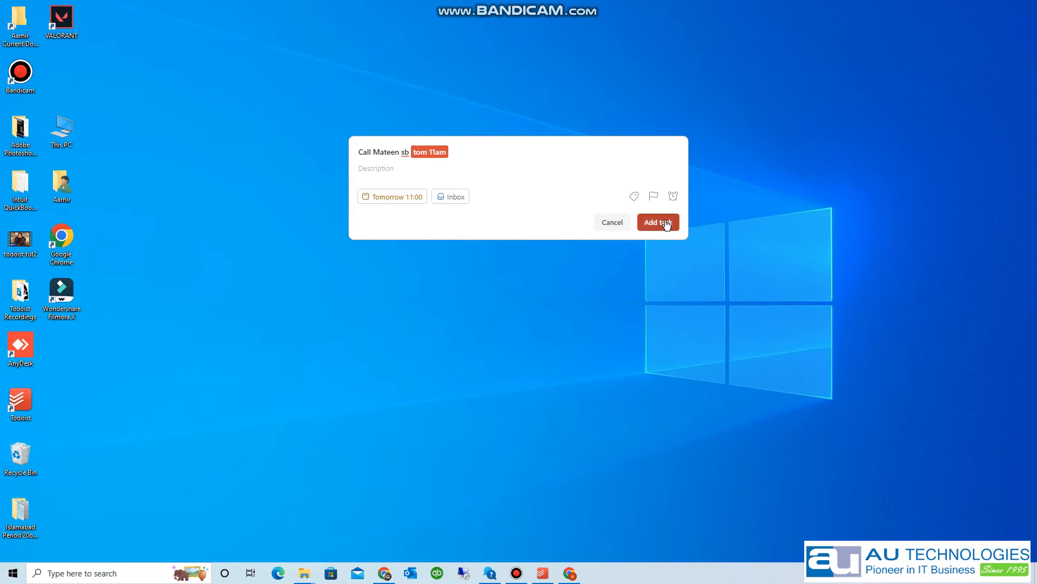
{"action": "left_click", "coordinate": [658, 222]}
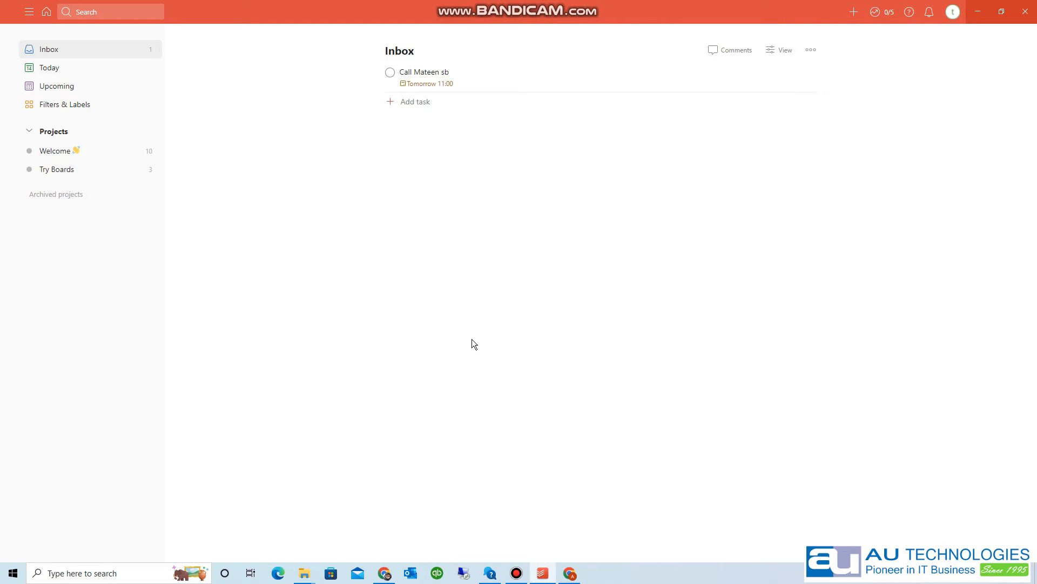
- Open a blank quick-add task form in the Inbox with the Q shortcut
{"action": "key", "text": "q"}
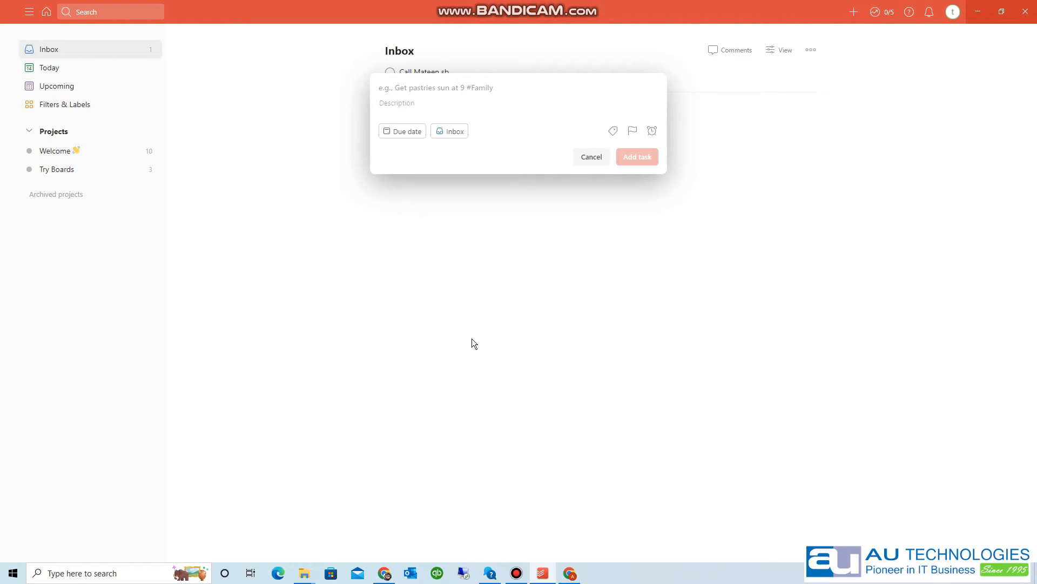
- Add an Inbox task to call a contact, due 16 June
{"action": "type", "text": "Call A"}
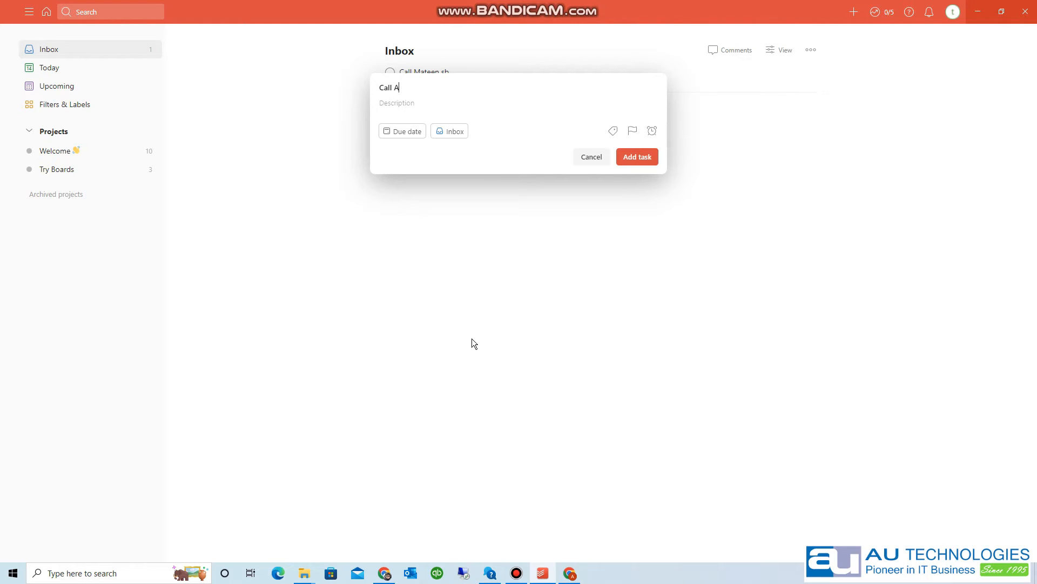
{"action": "type", "text": "rshad"}
{"action": "type", "text": "16 june"}
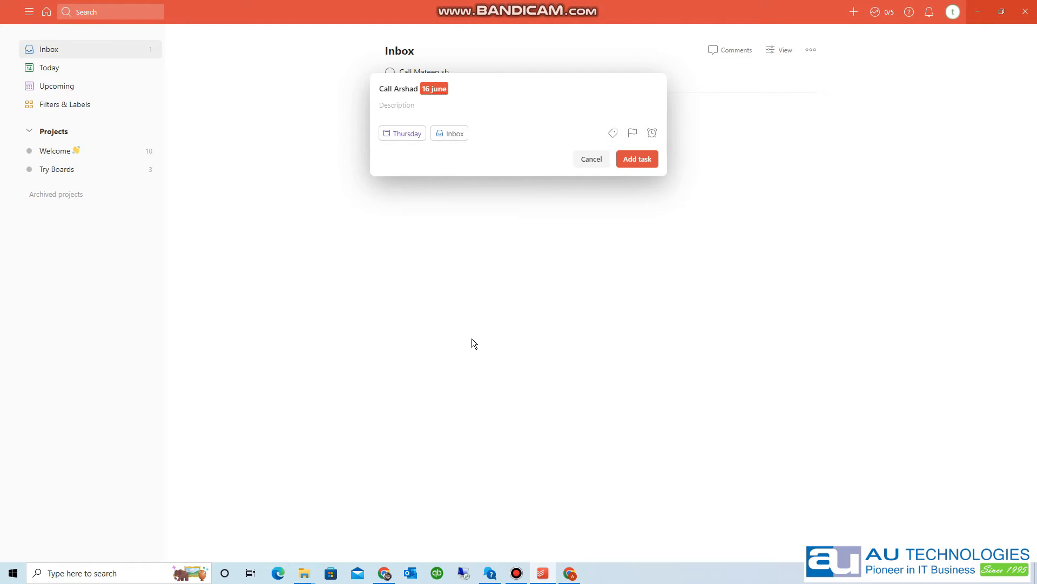
{"action": "key", "text": "Return"}
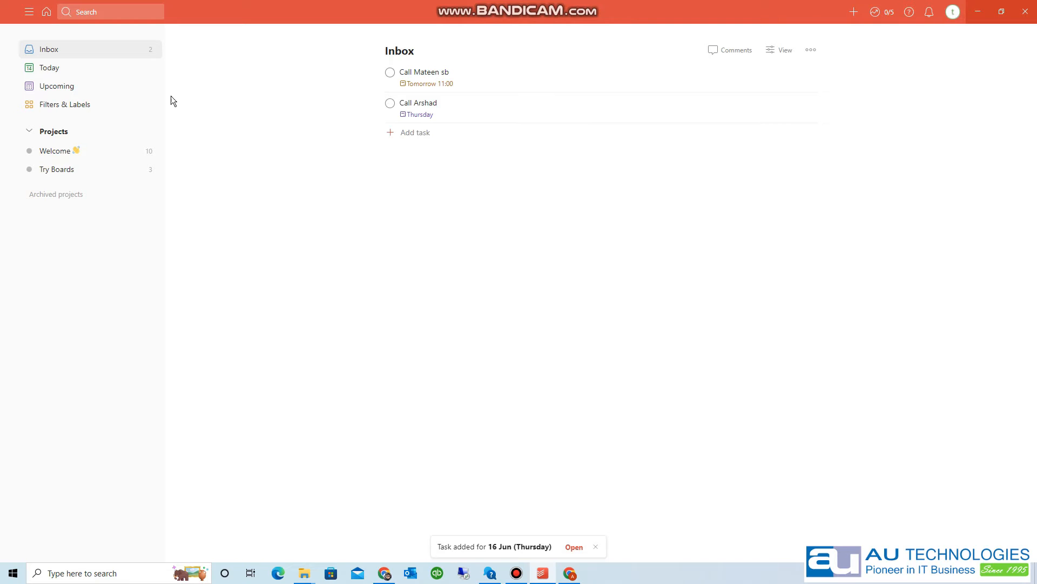
{"action": "left_click", "coordinate": [115, 69]}
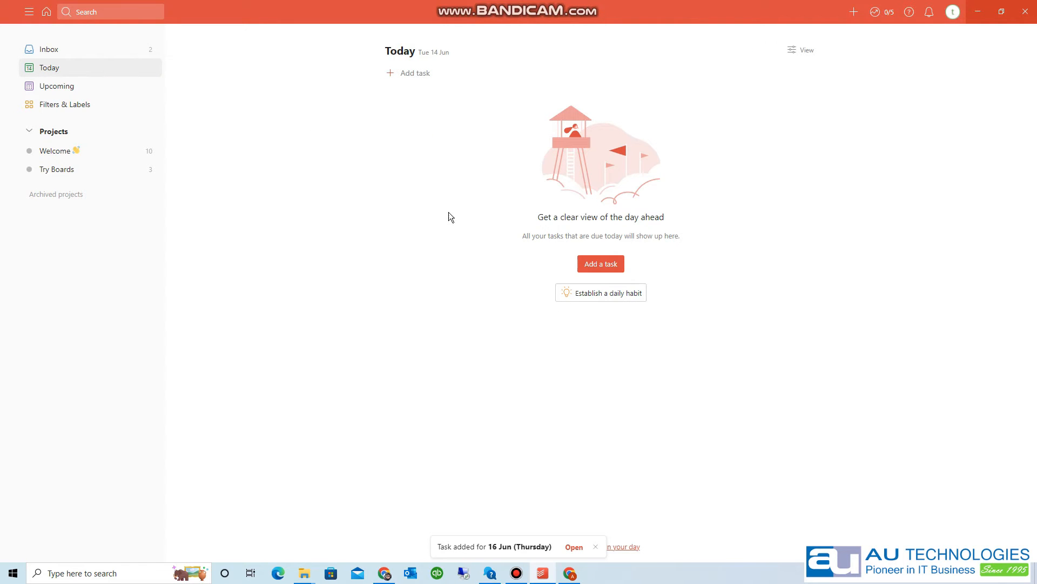
{"action": "left_click", "coordinate": [102, 52]}
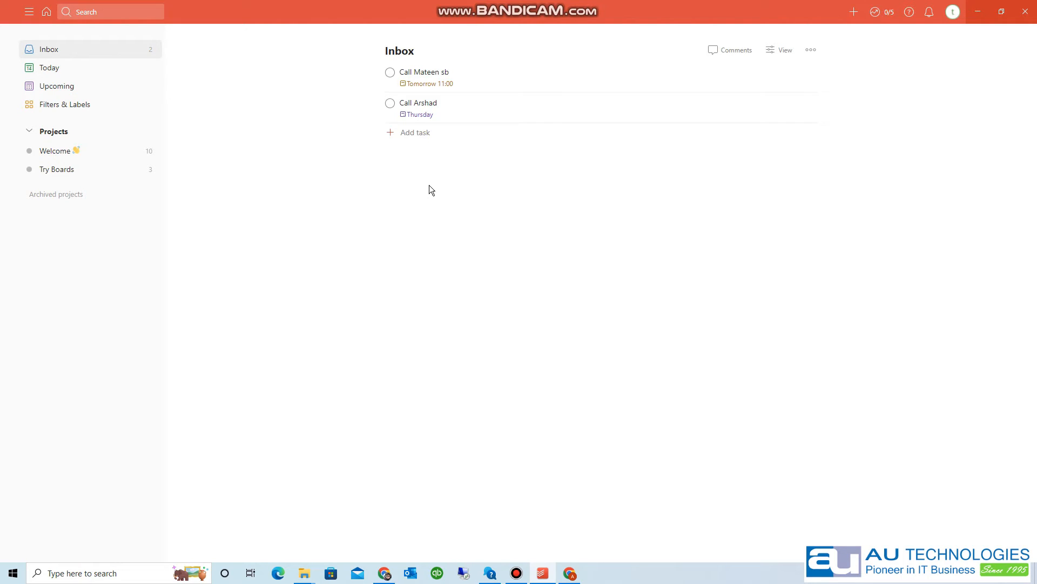
- Add 'Pay Electricity bill' due today and 'Pay gas Bill' due Friday, then begin a 1000 payment task
{"action": "left_click", "coordinate": [408, 131]}
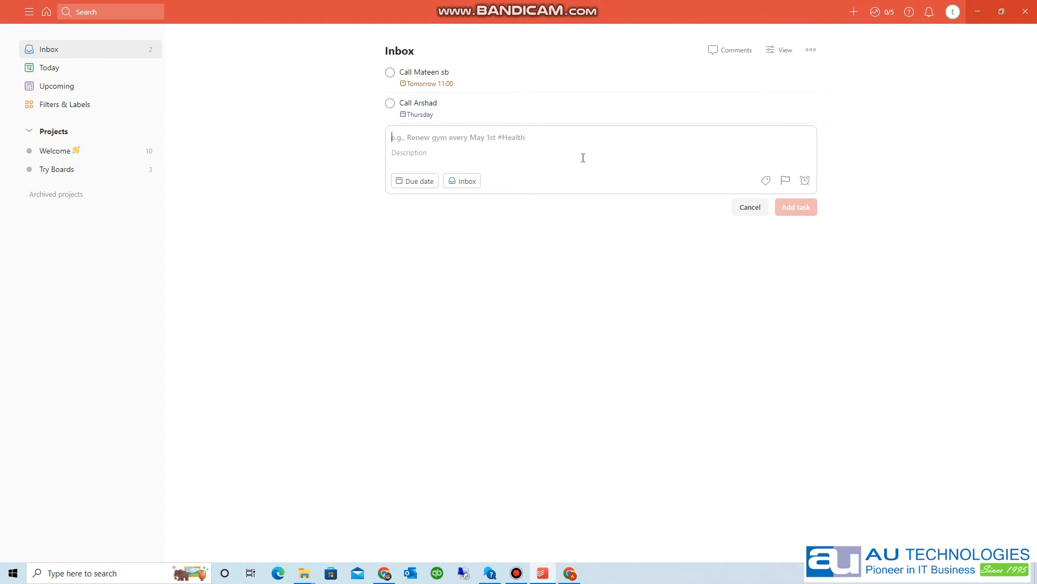
{"action": "type", "text": "Pay E"}
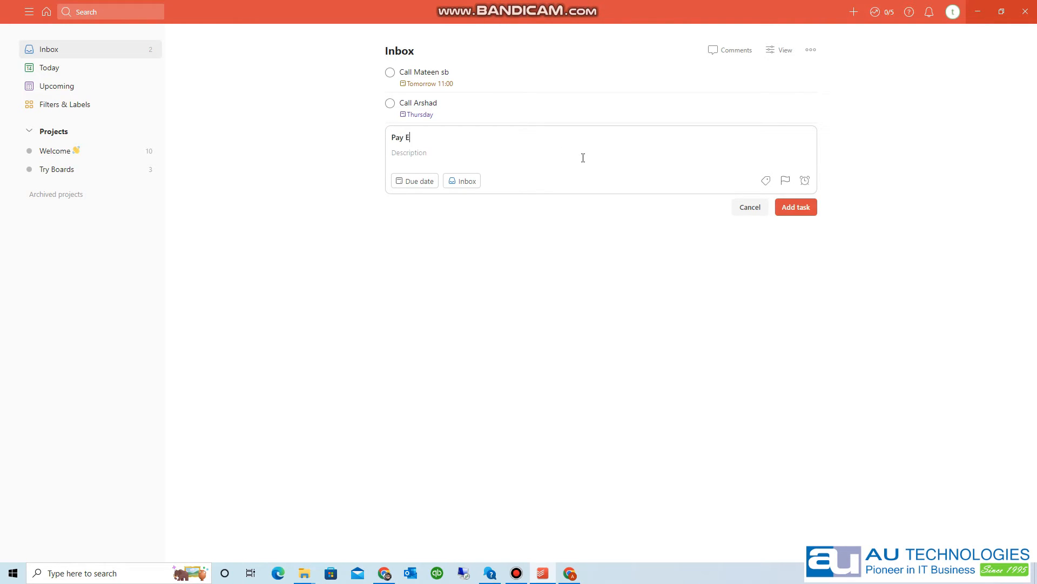
{"action": "type", "text": "lectricity bill today"}
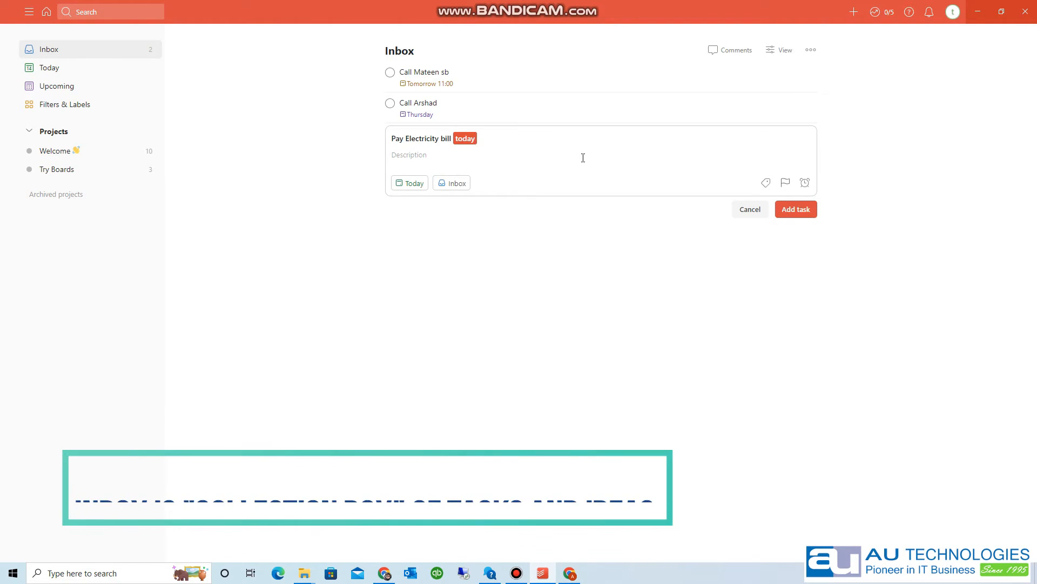
{"action": "key", "text": "Return"}
{"action": "type", "text": "Pay gas Bill"}
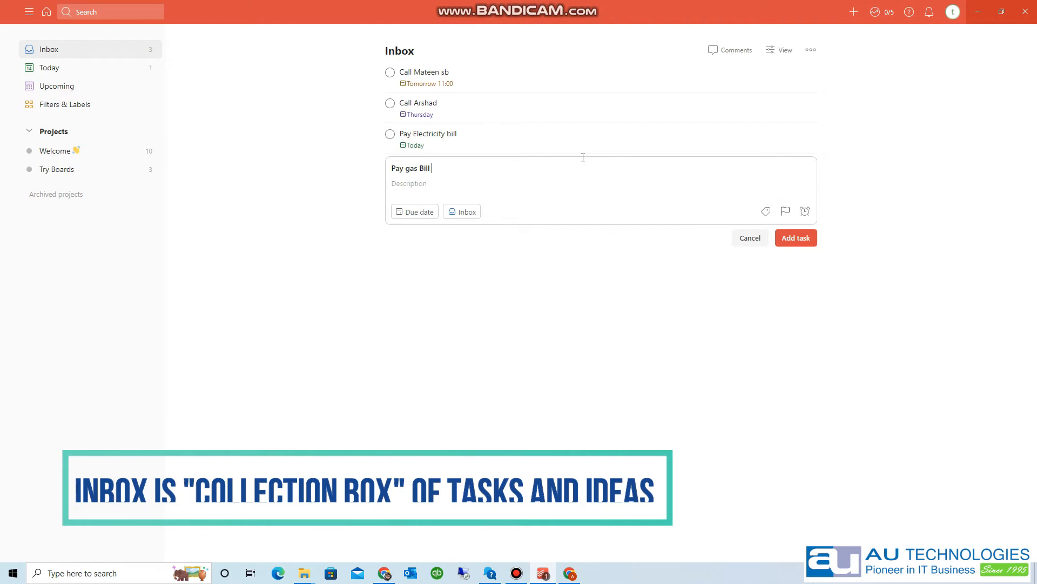
{"action": "type", "text": " Friday"}
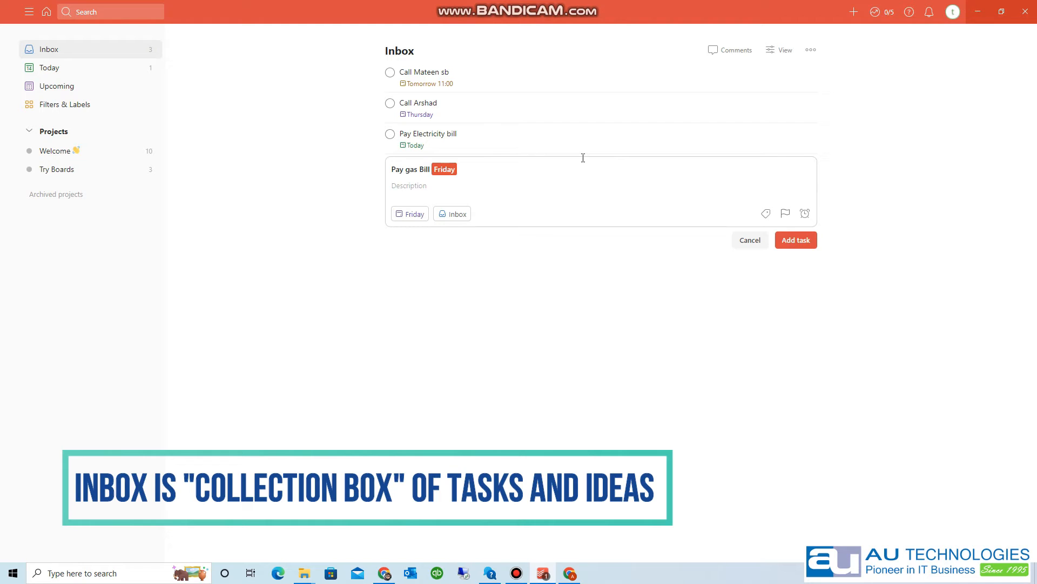
{"action": "key", "text": "Return"}
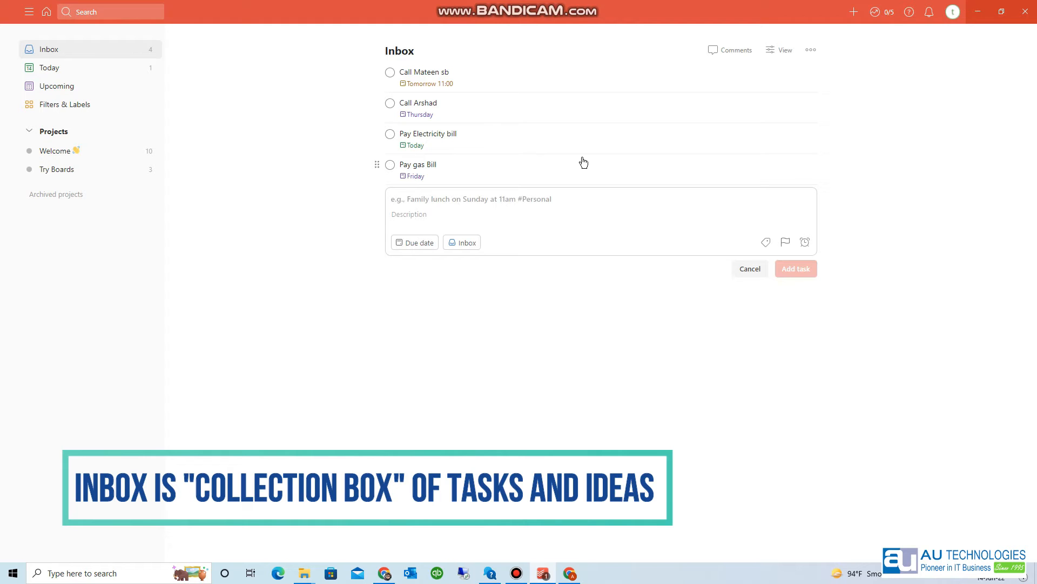
{"action": "type", "text": "Pay"}
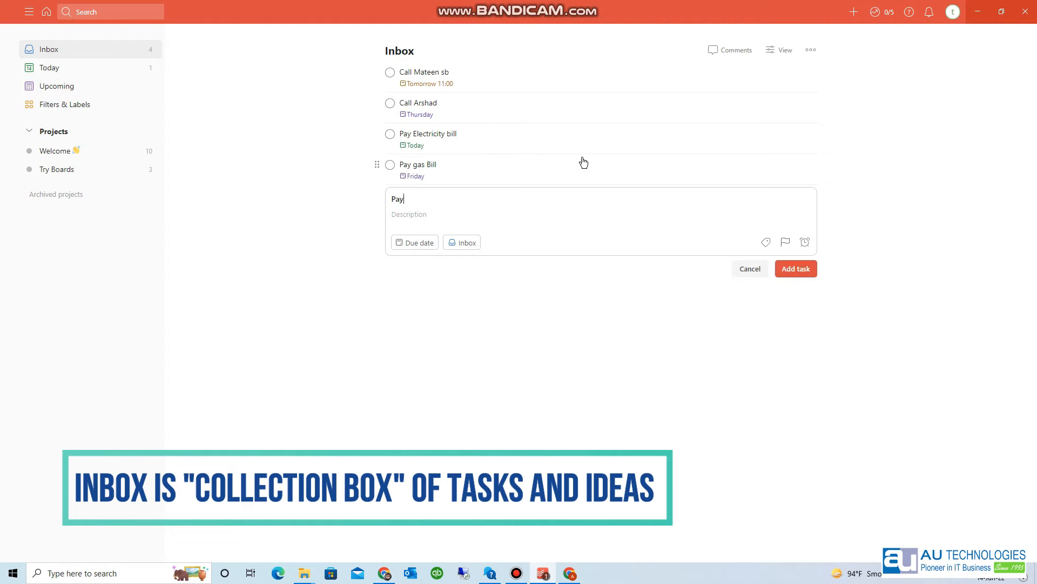
{"action": "type", "text": " 1000 to Junaid sb"}
- Give the task paying 1000 to a contact a 30 June due date and save it
{"action": "type", "text": "30th june"}
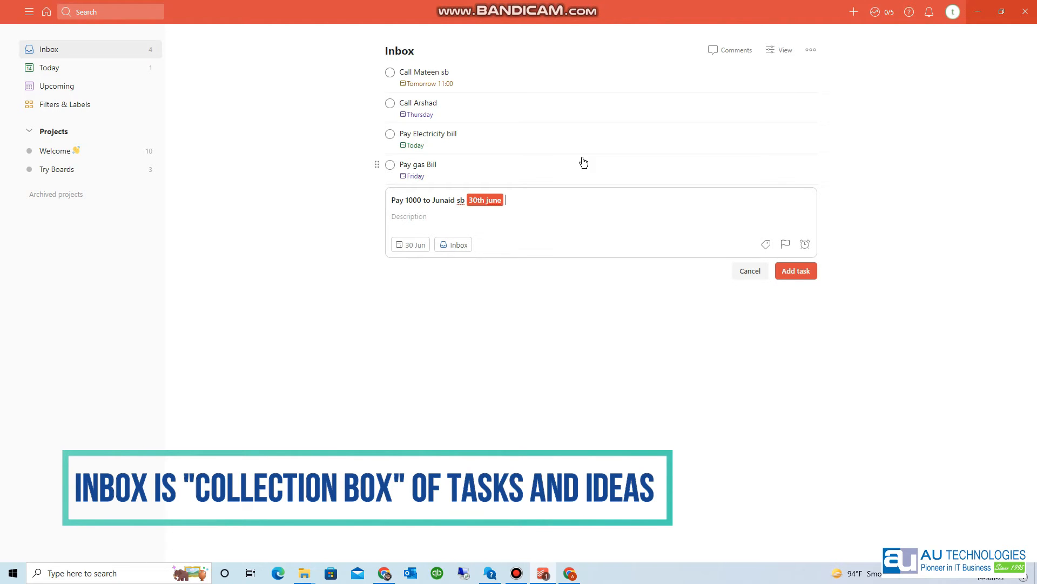
{"action": "key", "text": "Return"}
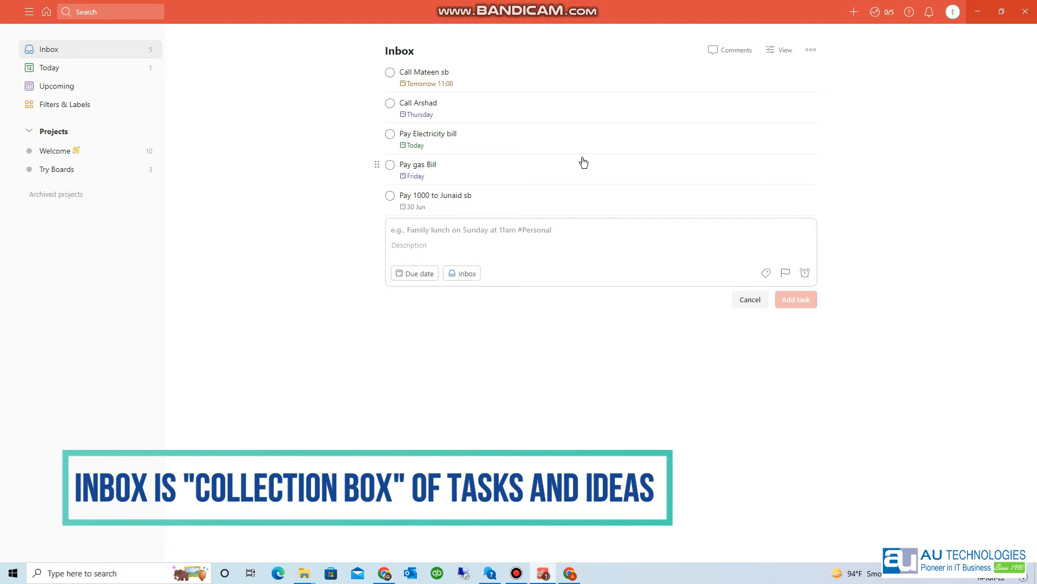
- Enter 'Zohar Namaz' with the recurring due date 'Every day 1pm' in quick add
{"action": "type", "text": "Zohar Namaz Everyda"}
{"action": "key", "text": "BackSpace"}
{"action": "key", "text": "BackSpace"}
{"action": "type", "text": "day"}
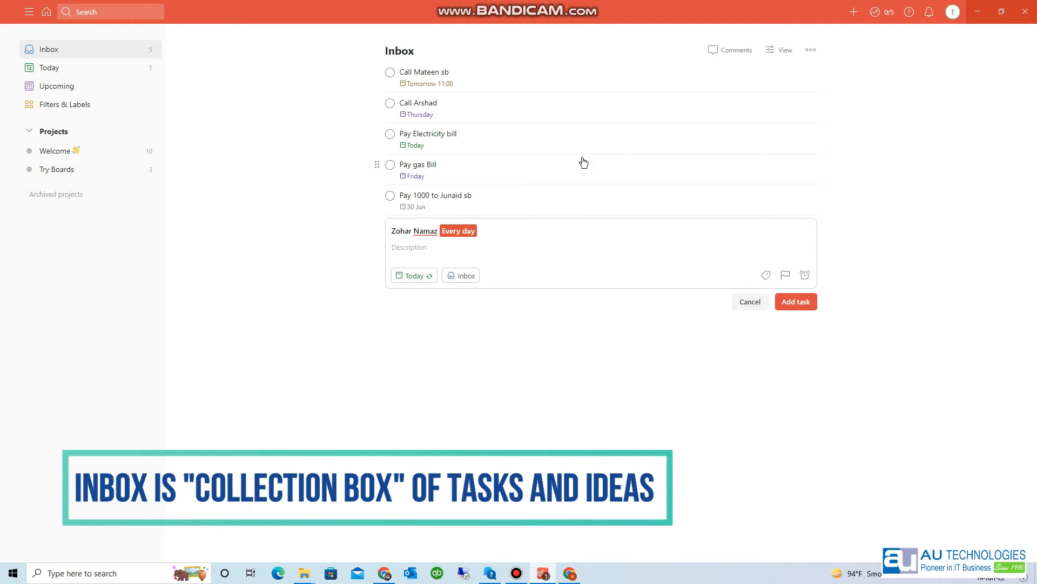
{"action": "type", "text": " 1pm"}
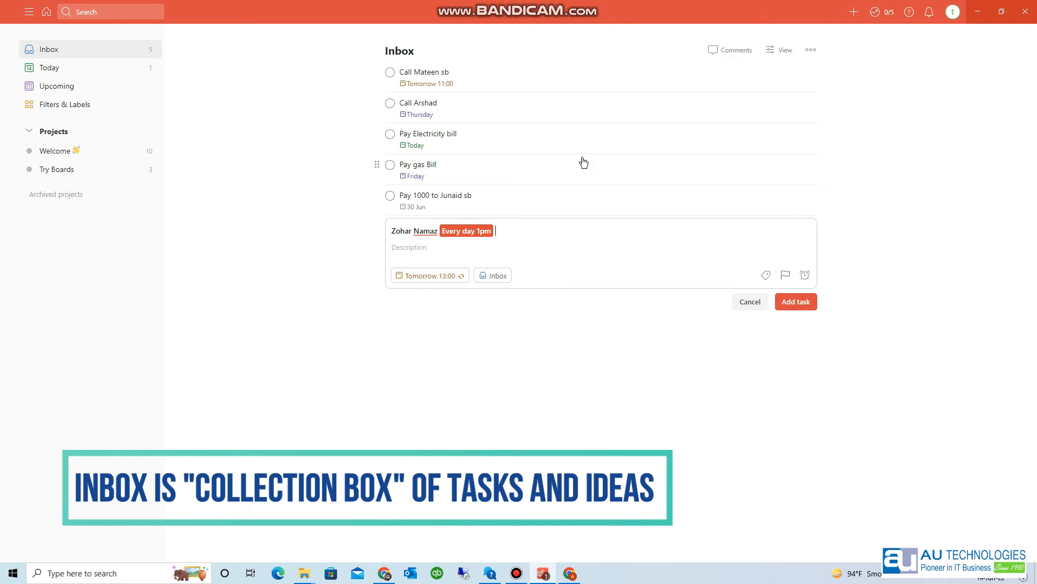
- Save Zohar Namaz, then add 'Walk Time' repeating every day at 9am
{"action": "key", "text": "Return"}
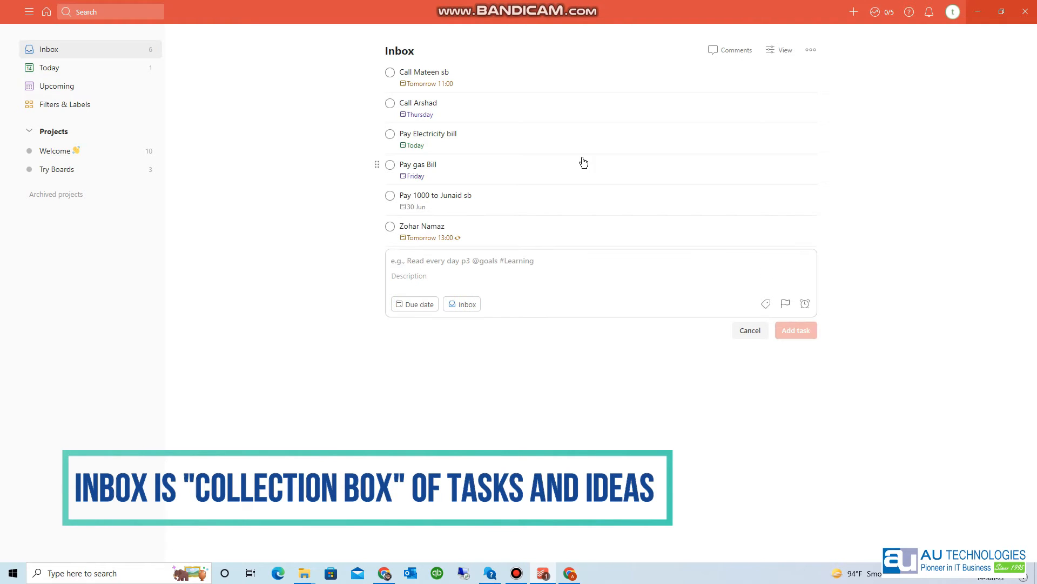
{"action": "type", "text": "Walk Time"}
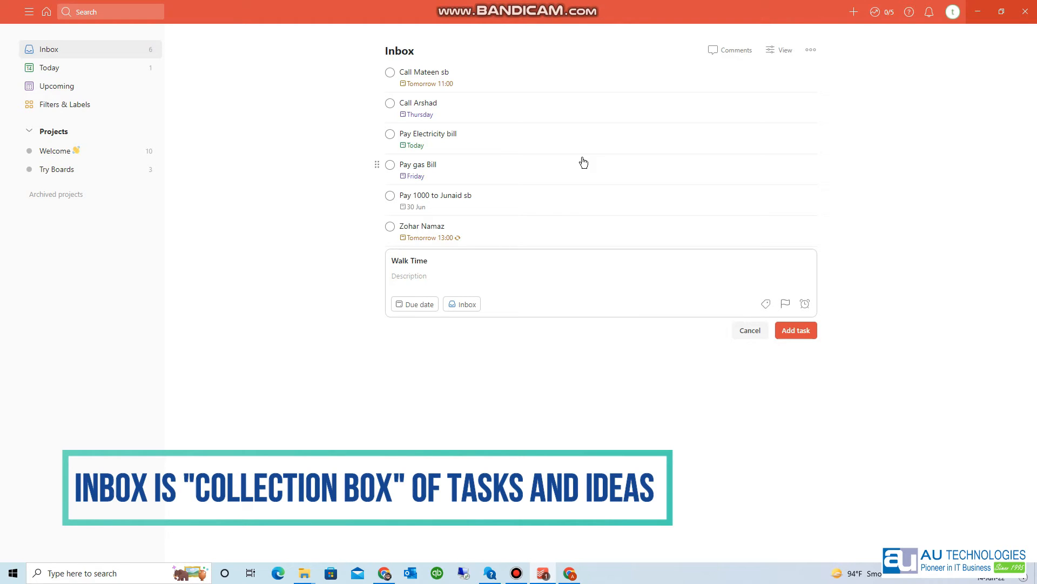
{"action": "type", "text": " 9am"}
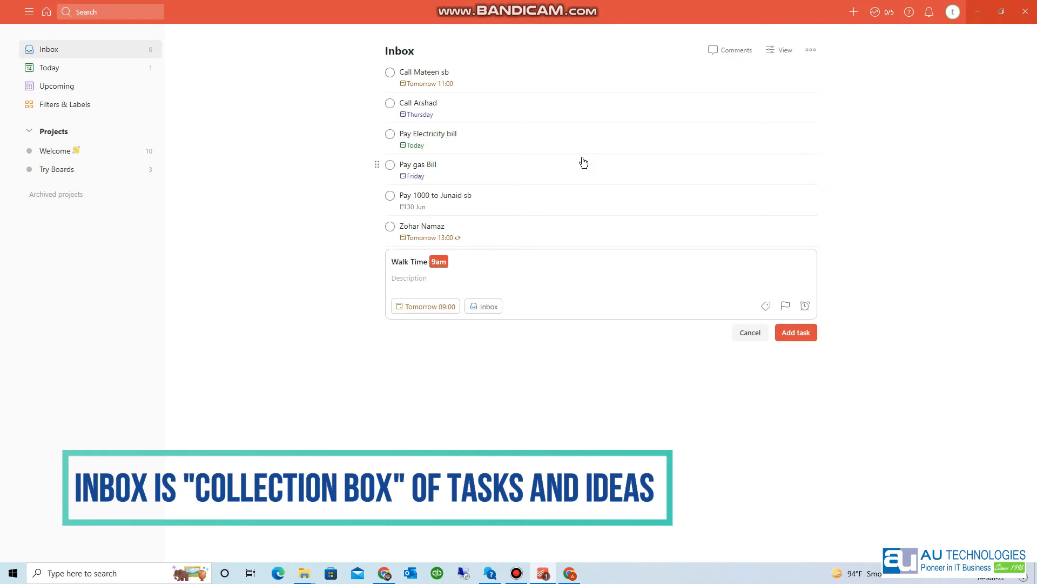
{"action": "type", "text": " every day"}
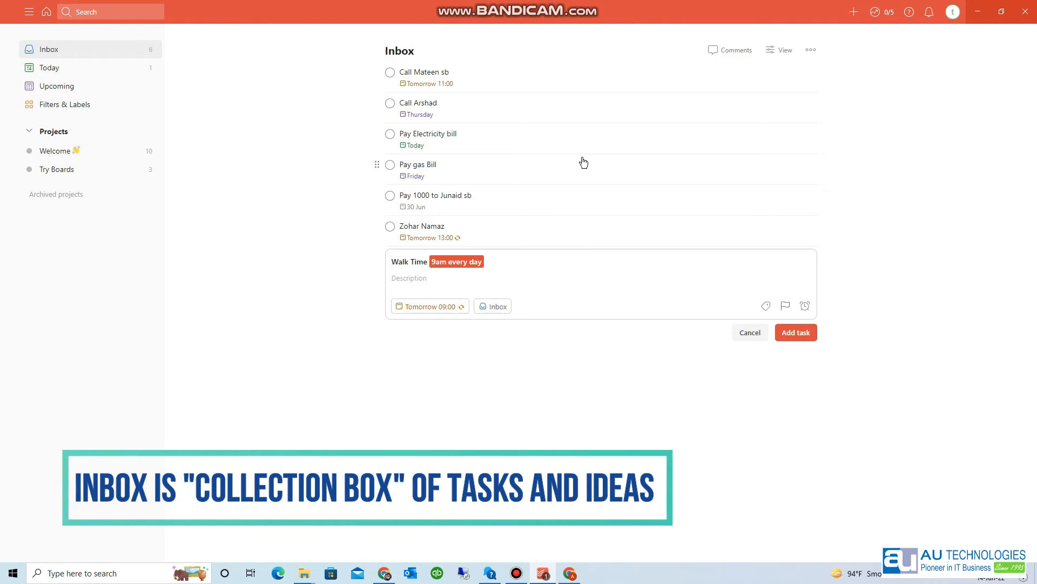
{"action": "key", "text": "Return"}
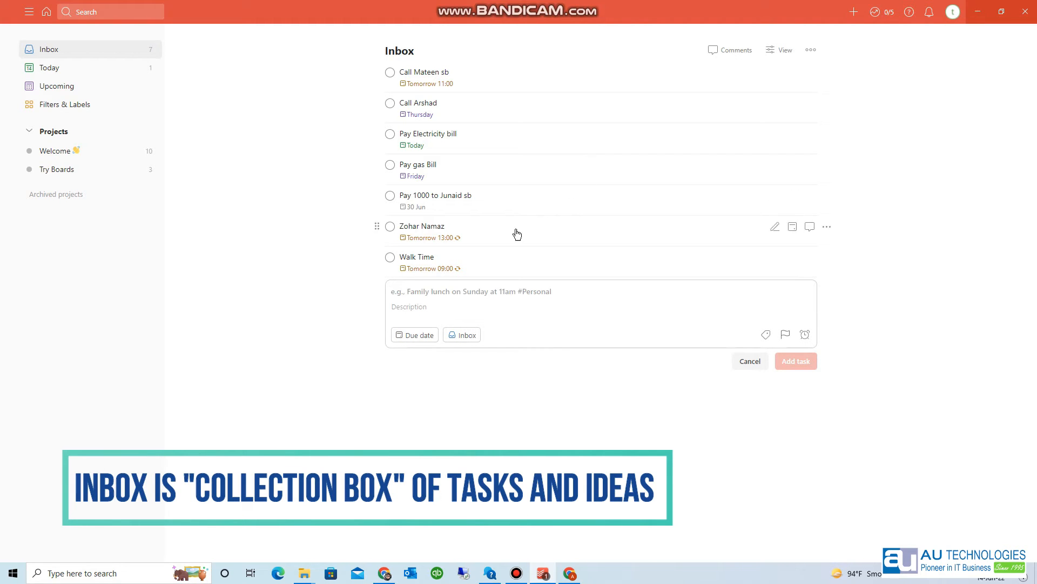
{"action": "mouse_move", "coordinate": [459, 242]}
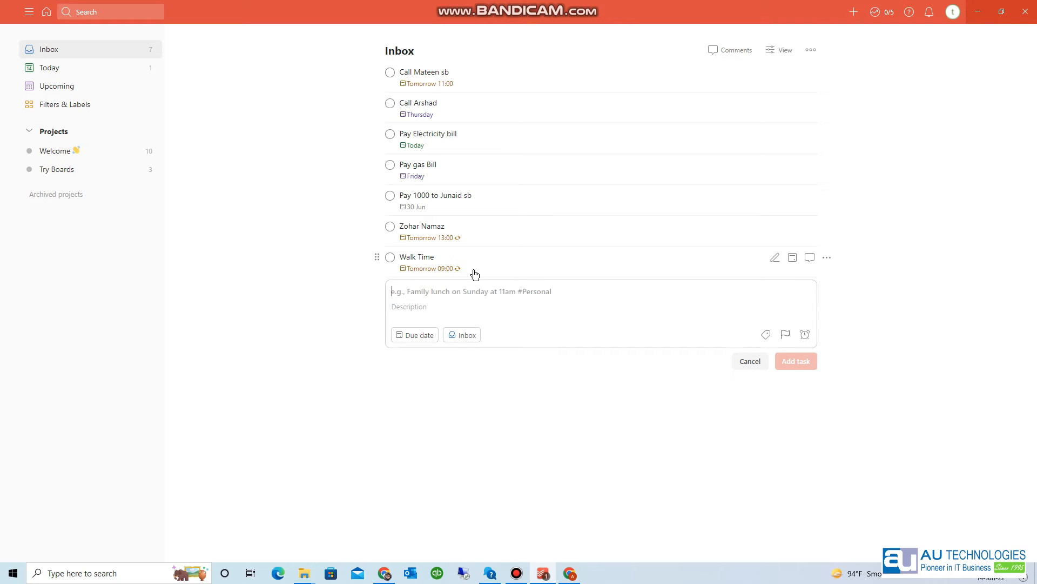
- Add 'Pay Electricity bills' recurring on the 5th of every month
{"action": "type", "text": "Pay Elect"}
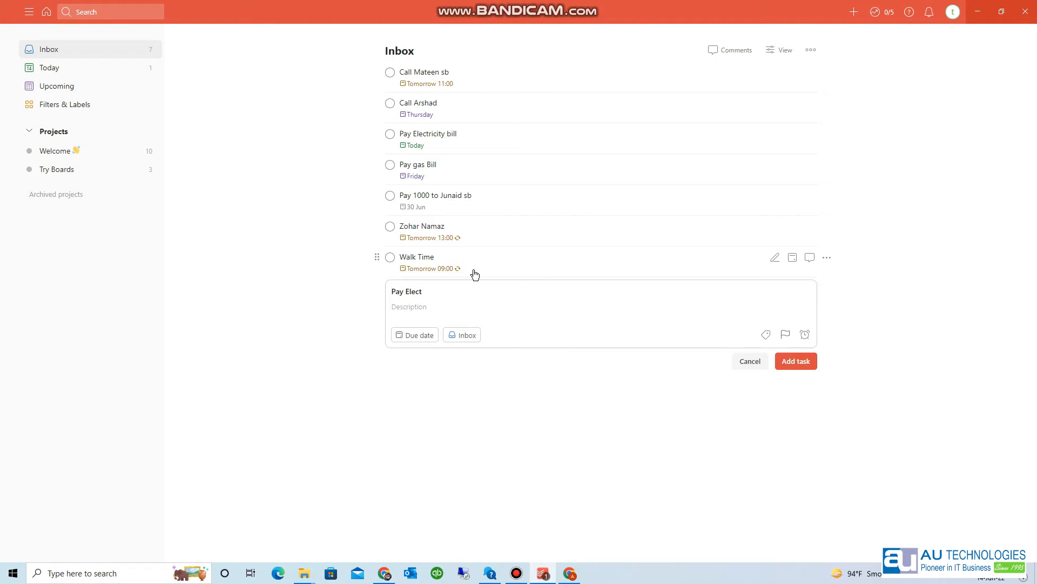
{"action": "type", "text": "ricity bills Every month 5th"}
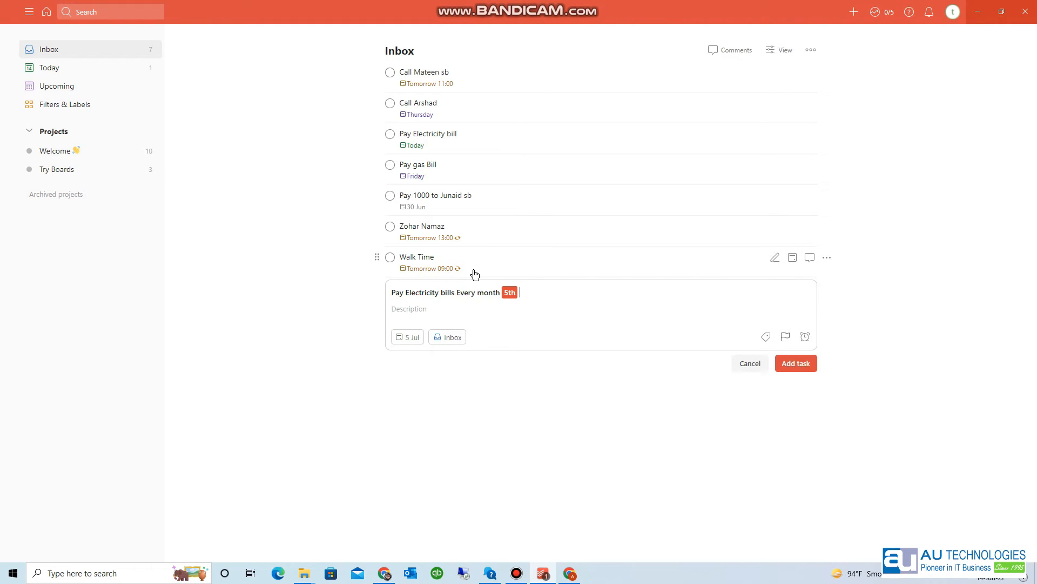
{"action": "key", "text": "BackSpace"}
{"action": "key", "text": "BackSpace"}
{"action": "key", "text": "BackSpace"}
{"action": "key", "text": "BackSpace"}
{"action": "key", "text": "BackSpace"}
{"action": "key", "text": "BackSpace"}
{"action": "key", "text": "BackSpace"}
{"action": "key", "text": "BackSpace"}
{"action": "key", "text": "BackSpace"}
{"action": "key", "text": "BackSpace"}
{"action": "key", "text": "BackSpace"}
{"action": "key", "text": "BackSpace"}
{"action": "key", "text": "BackSpace"}
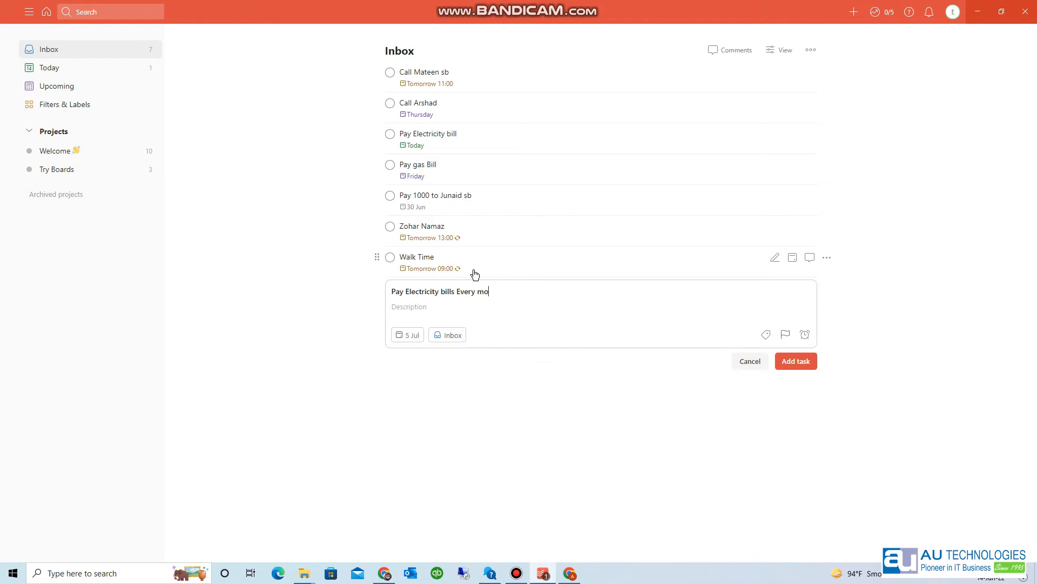
{"action": "key", "text": "BackSpace"}
{"action": "key", "text": "BackSpace"}
{"action": "type", "text": "5th of everyr"}
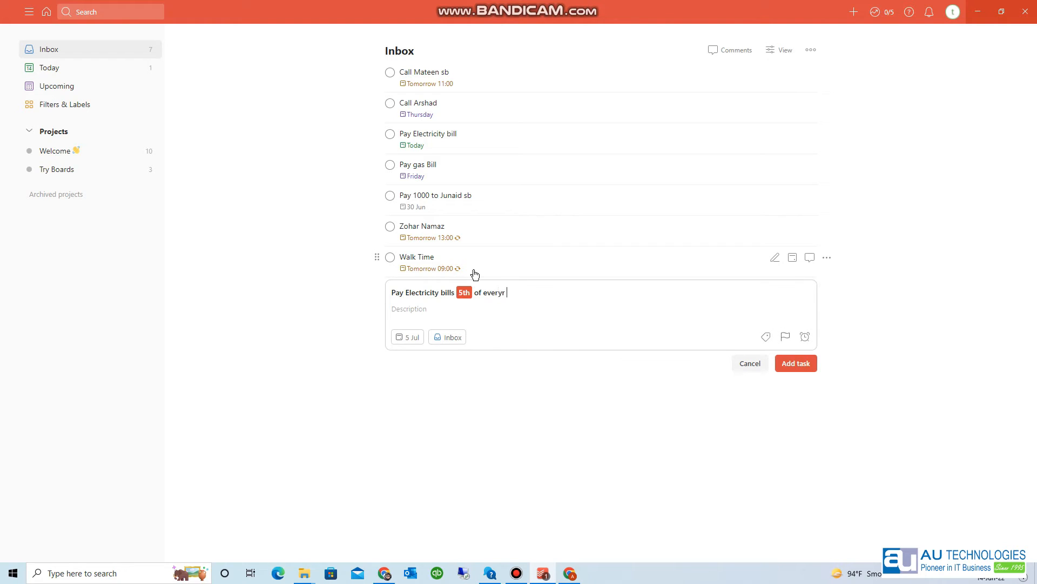
{"action": "key", "text": "BackSpace"}
{"action": "key", "text": "BackSpace"}
{"action": "key", "text": "BackSpace"}
{"action": "type", "text": "month"}
{"action": "key", "text": "Return"}
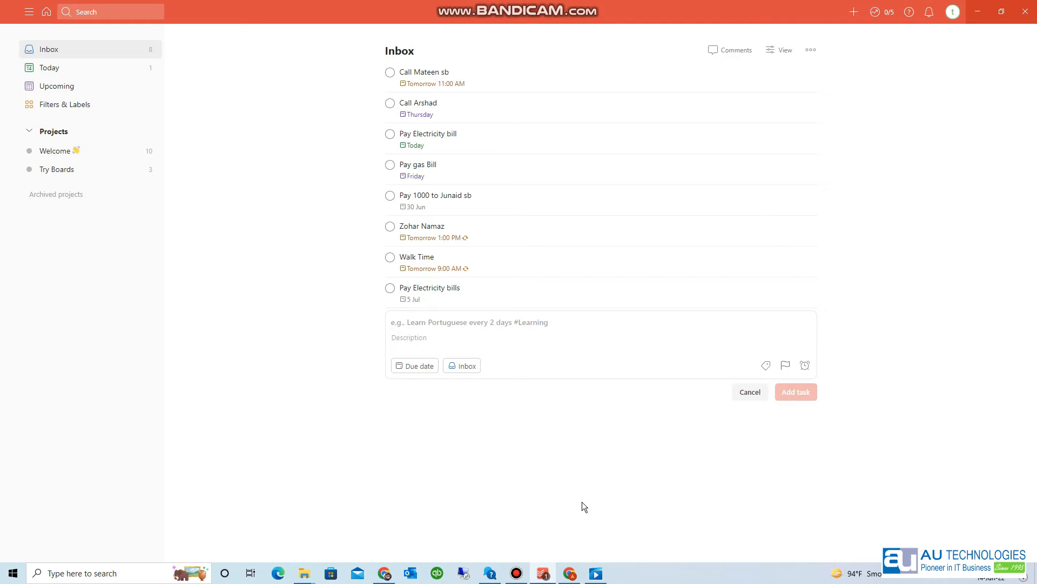
{"action": "left_click", "coordinate": [477, 324]}
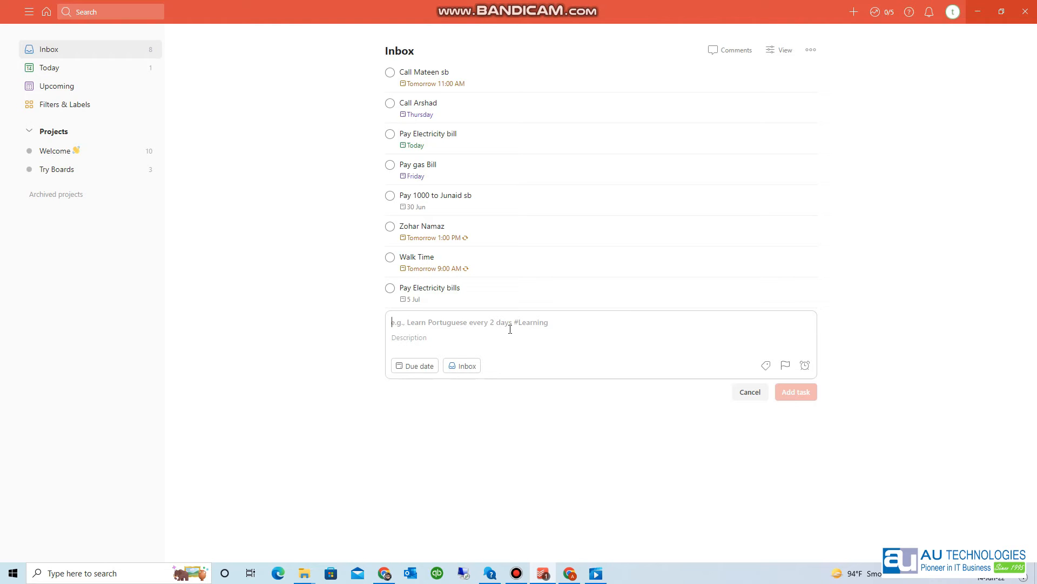
- Add a 'Learn Swimming' task with no due date
{"action": "type", "text": "Learn Sw"}
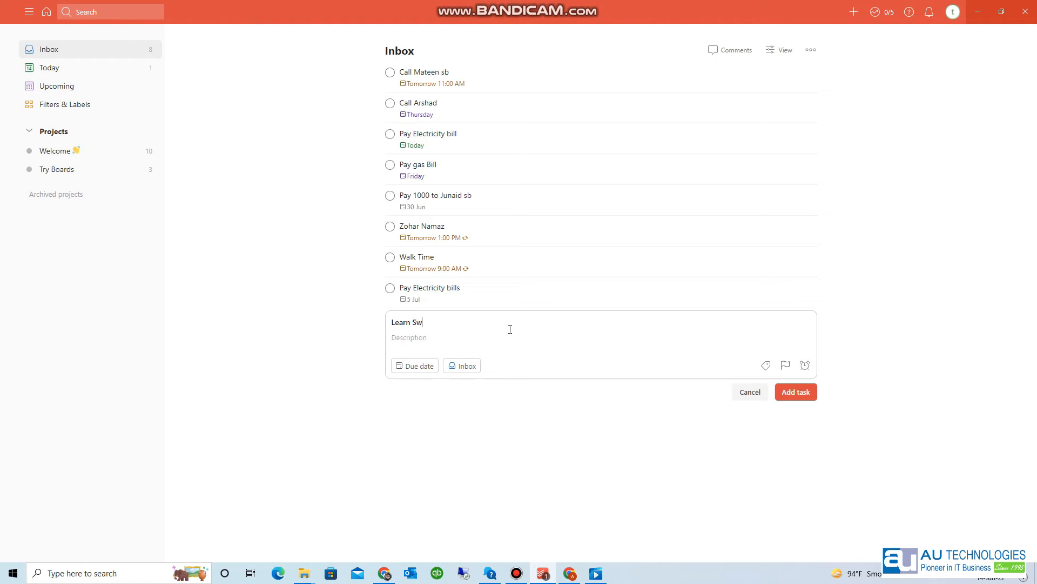
{"action": "type", "text": "iming"}
{"action": "key", "text": "BackSpace"}
{"action": "key", "text": "BackSpace"}
{"action": "key", "text": "BackSpace"}
{"action": "type", "text": "ming"}
{"action": "key", "text": "Return"}
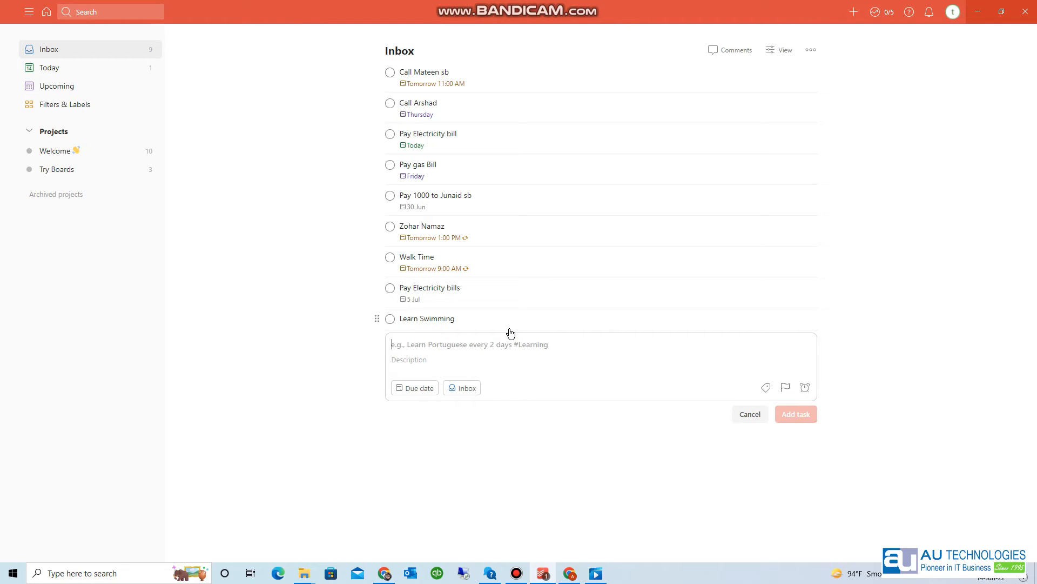
- Add a 'Read Book 5 am Club' task due Monday
{"action": "type", "text": "Read Book "}
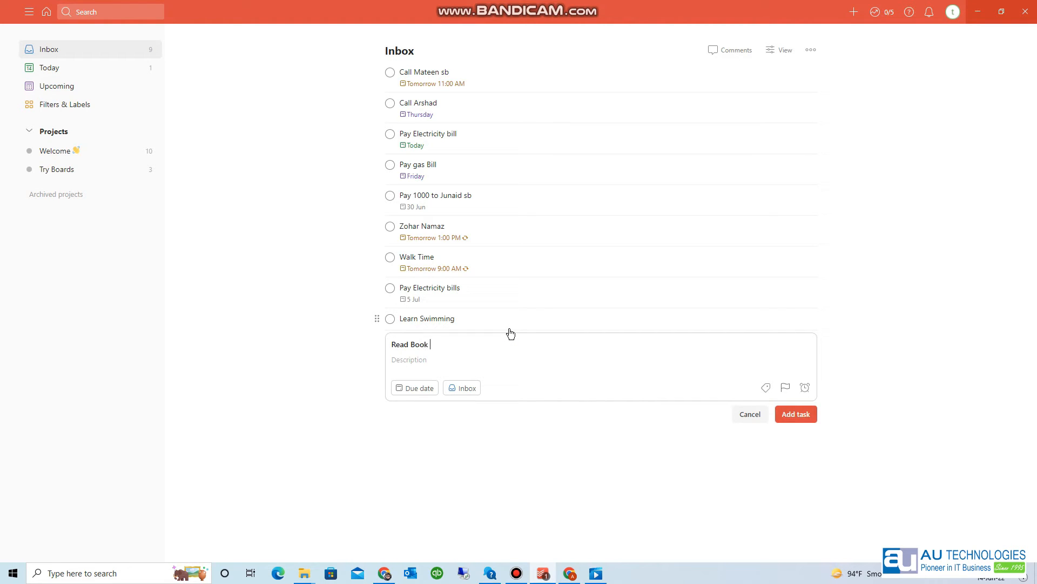
{"action": "type", "text": "5am"}
{"action": "key", "text": "BackSpace"}
{"action": "key", "text": "BackSpace"}
{"action": "type", "text": "am"}
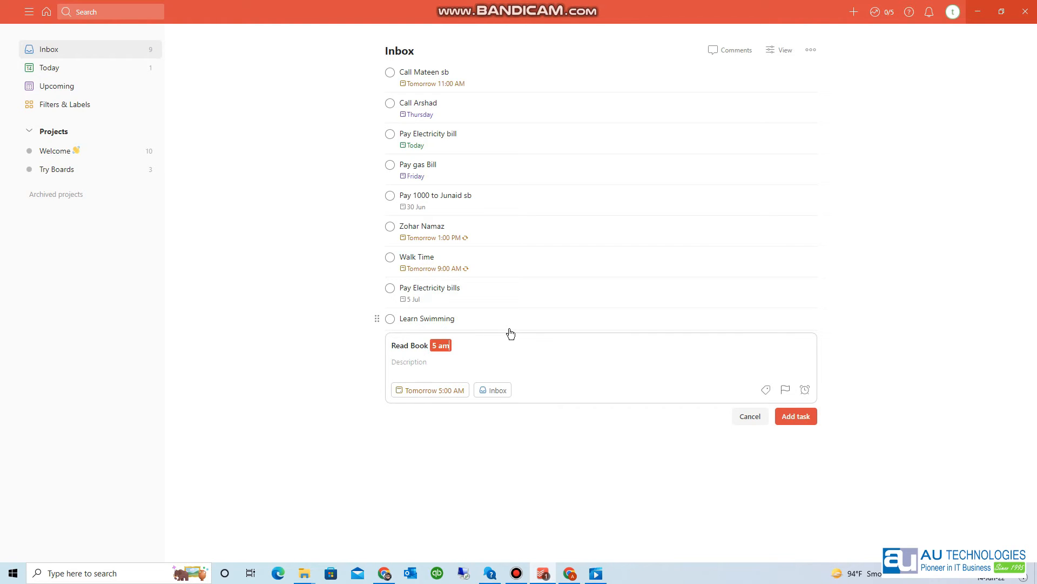
{"action": "key", "text": "BackSpace"}
{"action": "type", "text": "Club Monday"}
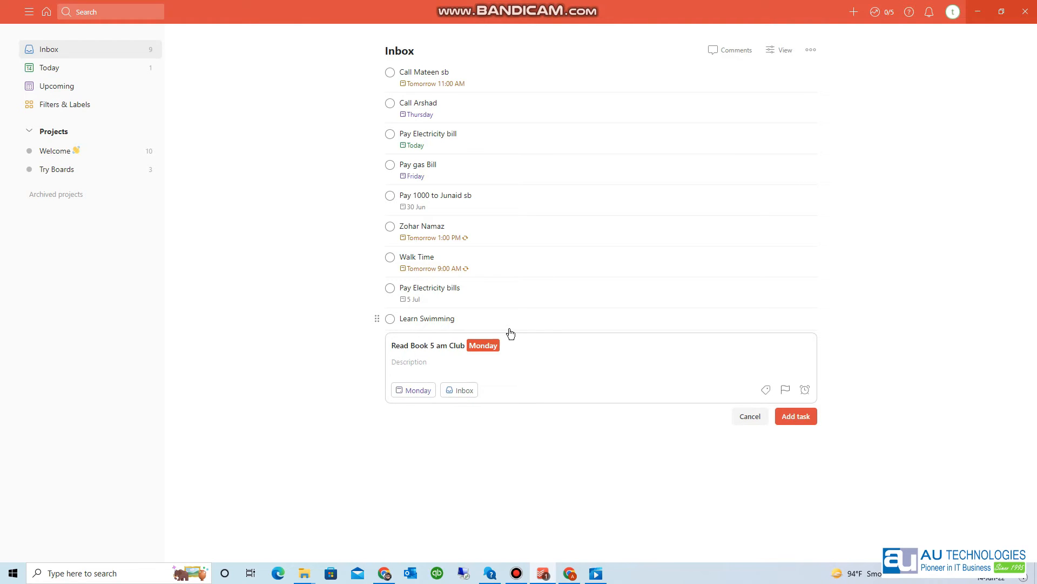
{"action": "key", "text": "Return"}
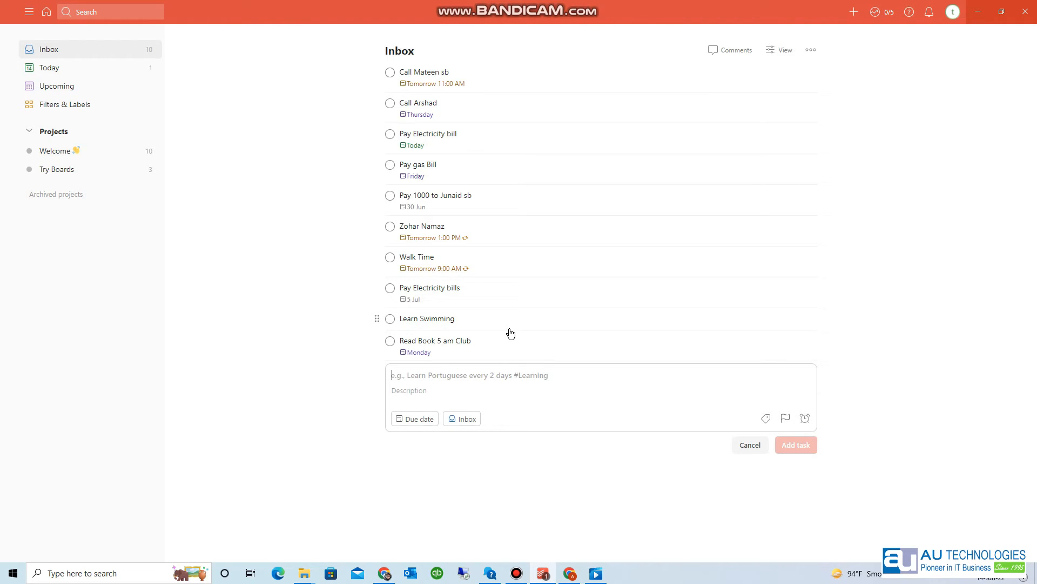
- Add 'Pay Credit Card Bill' recurring on the 1st of every month and 'Go for Shopping' due Sunday
{"action": "type", "text": "Pa"}
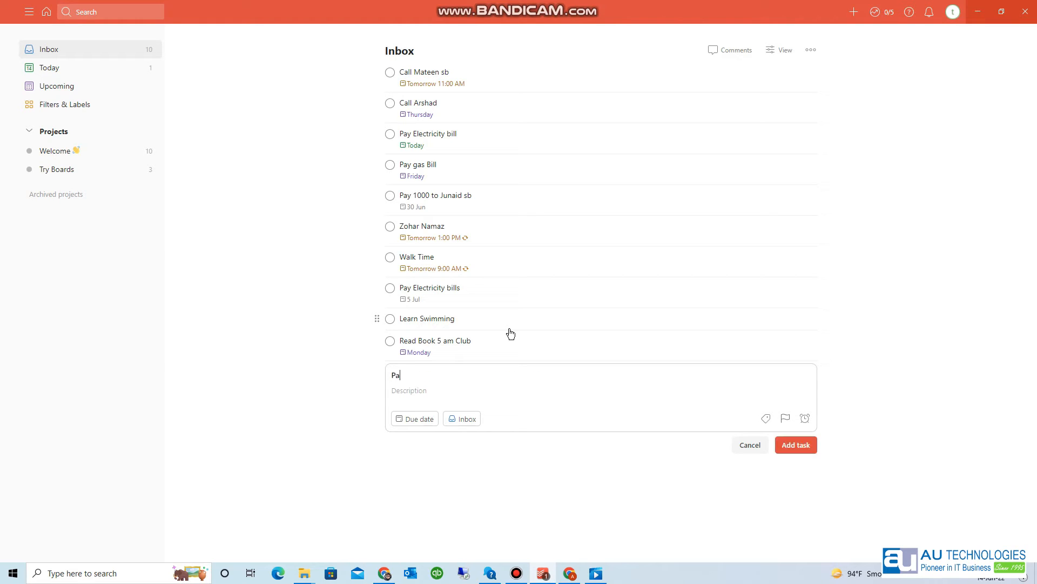
{"action": "type", "text": "y Credit Card Bill"}
{"action": "type", "text": "1st o"}
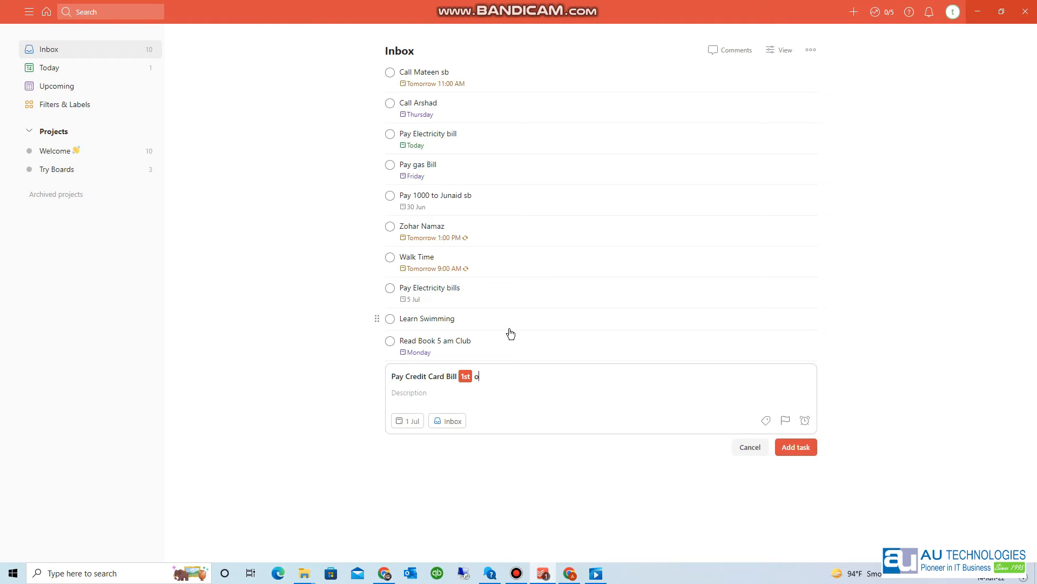
{"action": "type", "text": "f every month"}
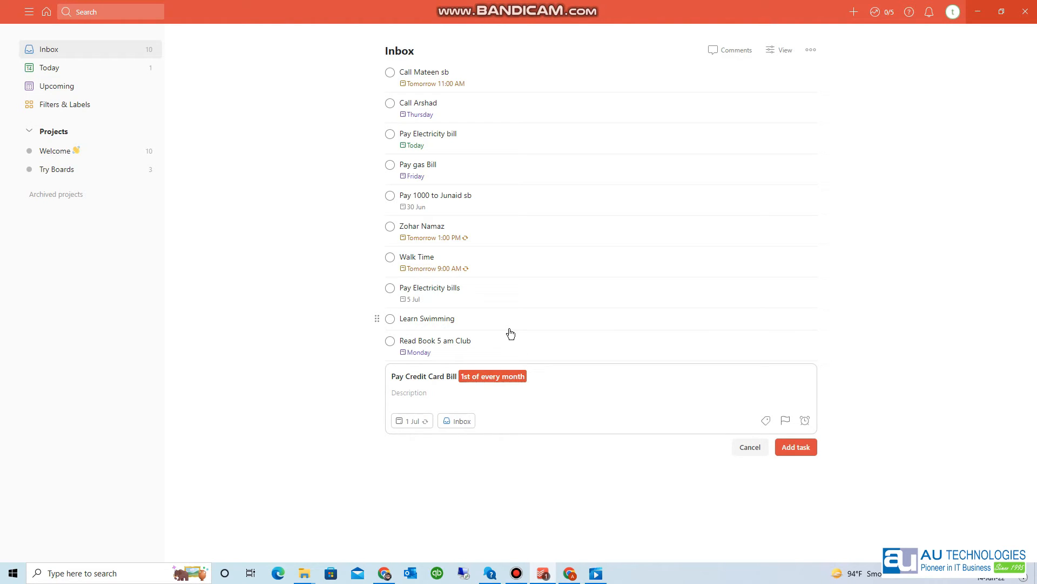
{"action": "key", "text": "Return"}
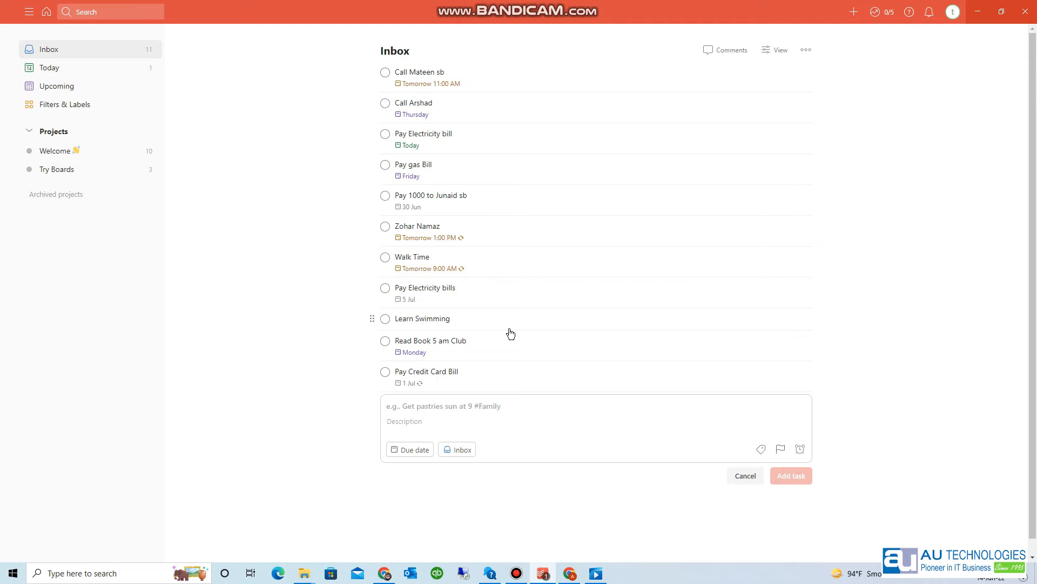
{"action": "type", "text": "Go for Sho"}
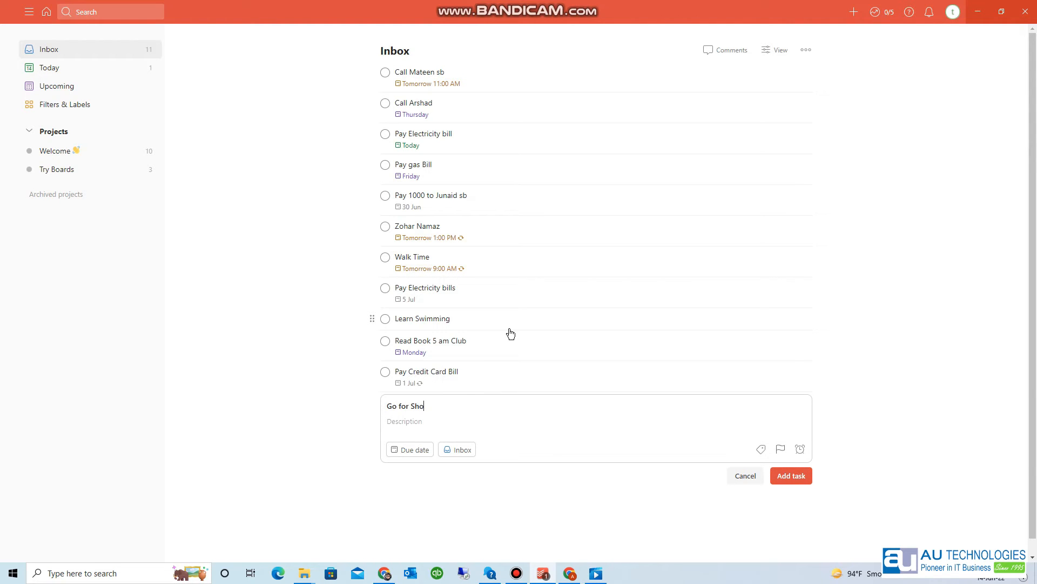
{"action": "type", "text": "ppingSunday"}
{"action": "key", "text": "Return"}
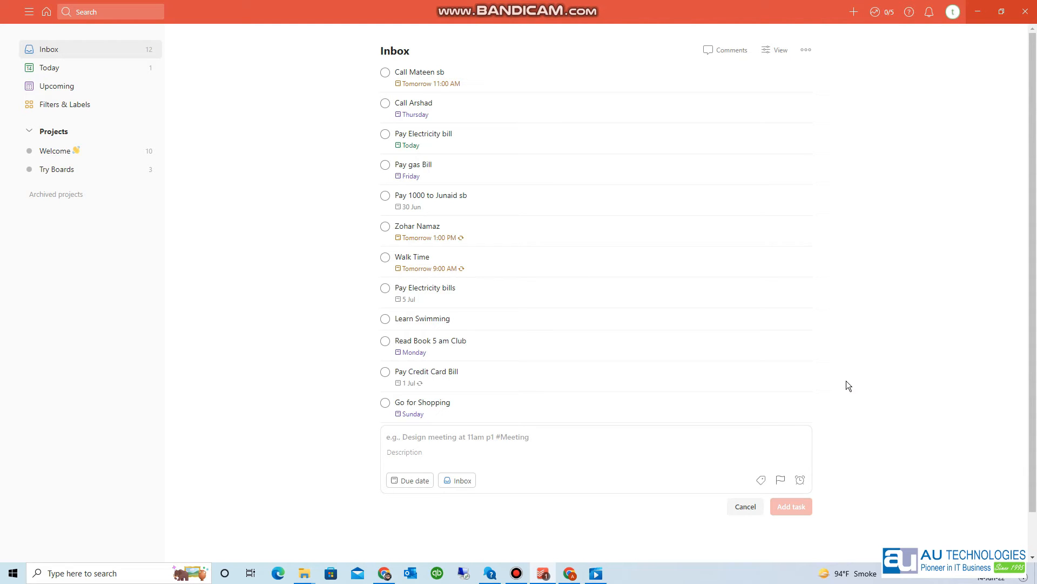
{"action": "left_click", "coordinate": [421, 507]}
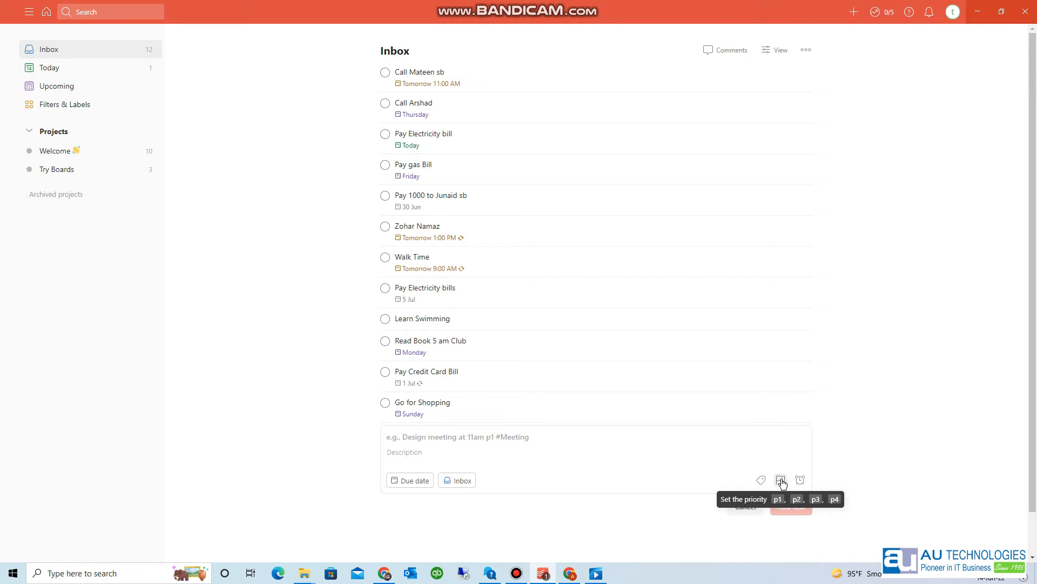
{"action": "left_click", "coordinate": [525, 436]}
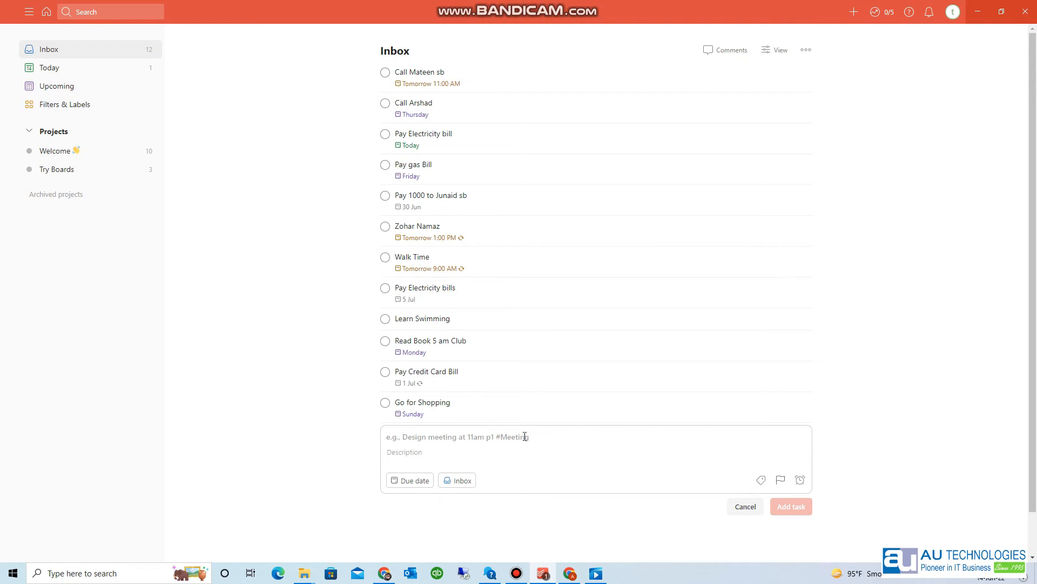
{"action": "type", "text": "Send Ord"}
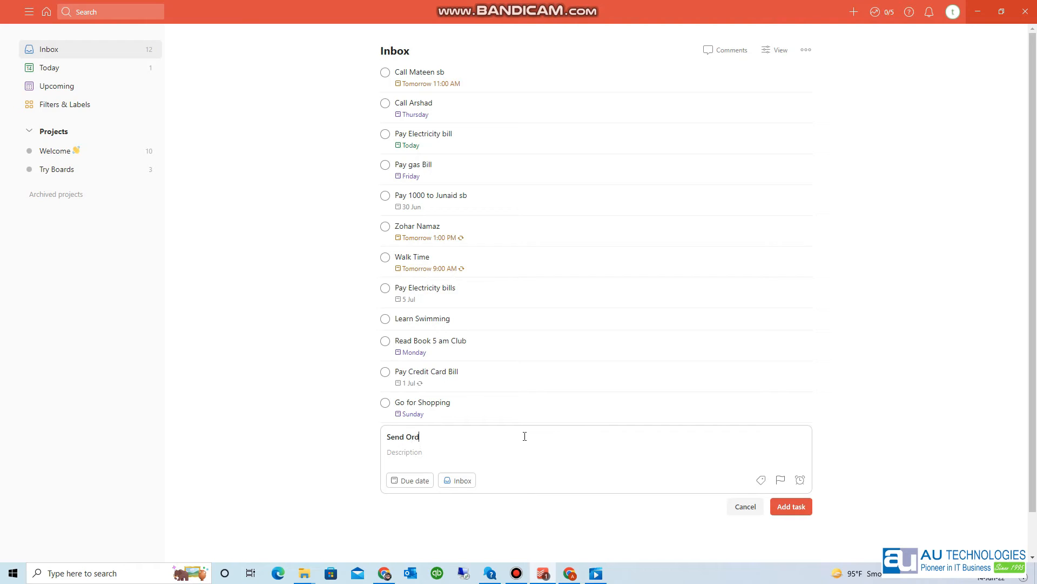
{"action": "type", "text": "er to www.autechnologies.com Today"}
{"action": "type", "text": "p1"}
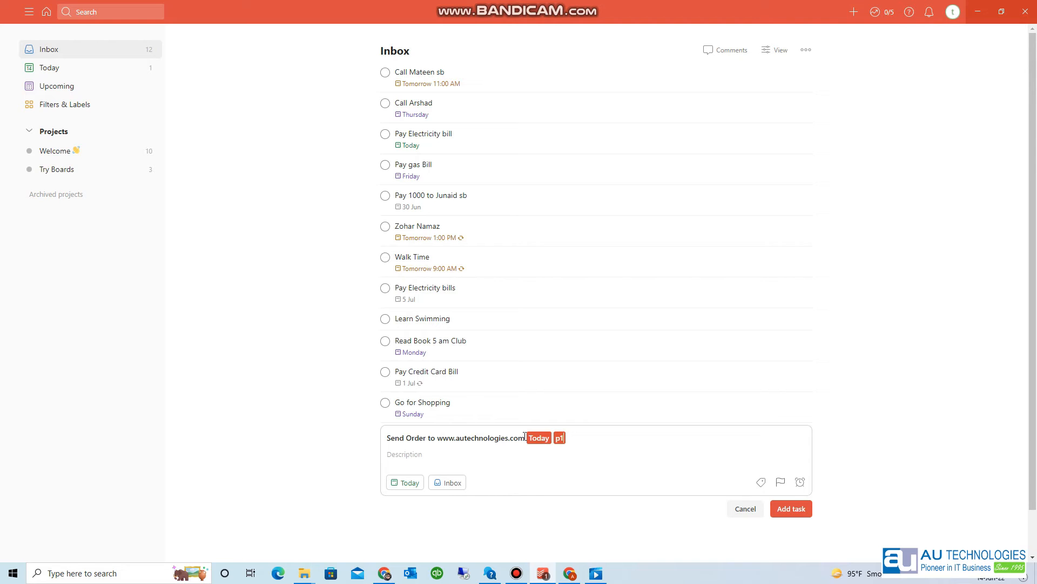
{"action": "key", "text": "Return"}
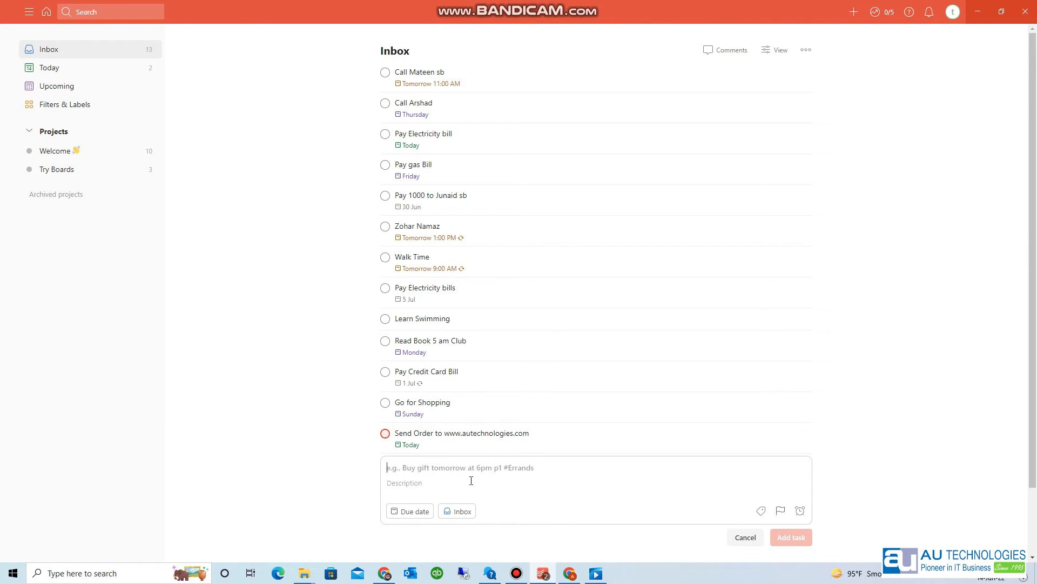
- Add a 'Read Pages 1-20' sub-task due today under Read Book 5 am Club
{"action": "left_click", "coordinate": [476, 346]}
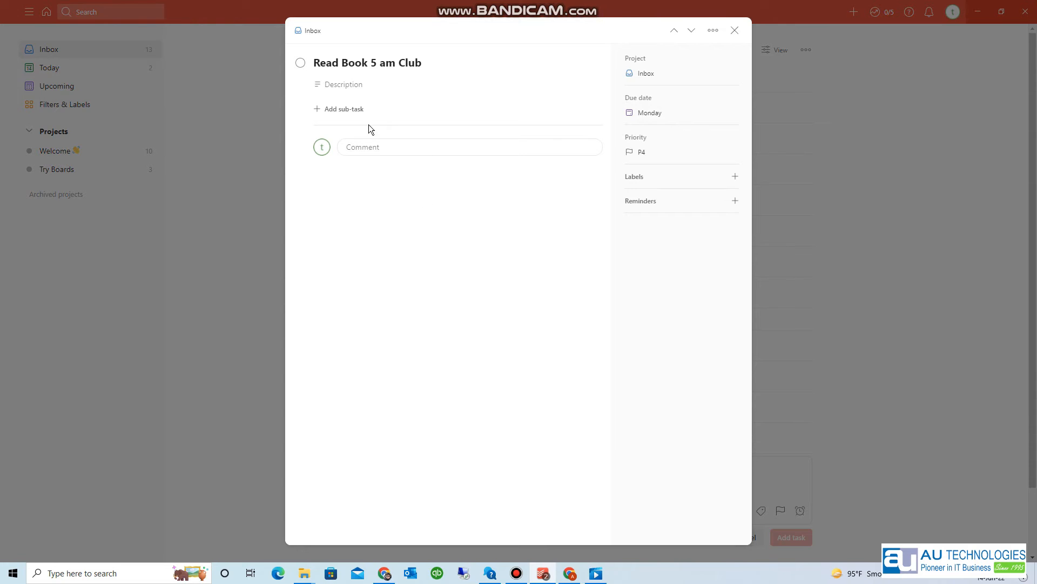
{"action": "left_click", "coordinate": [346, 109]}
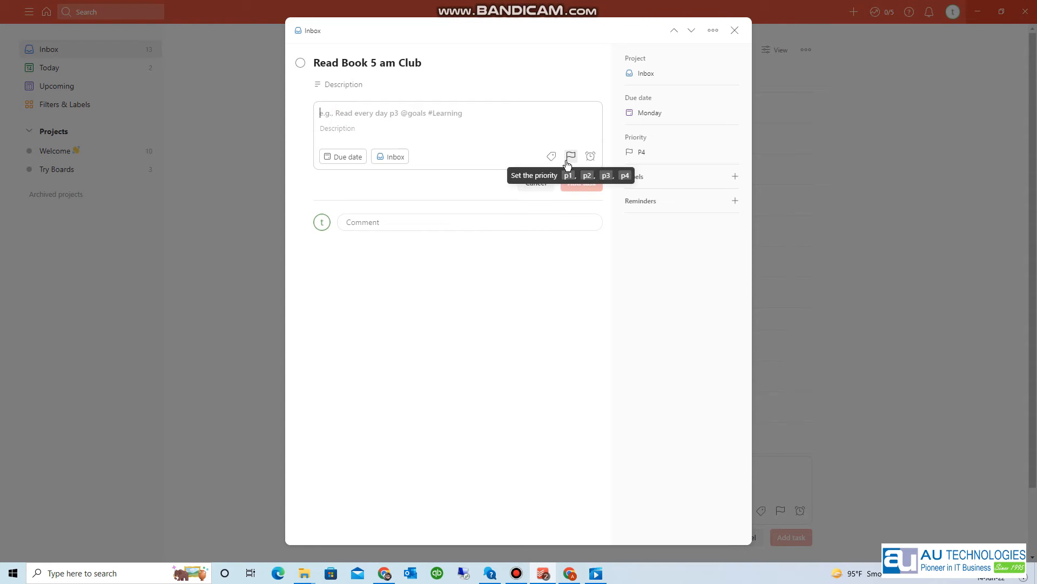
{"action": "type", "text": "Re"}
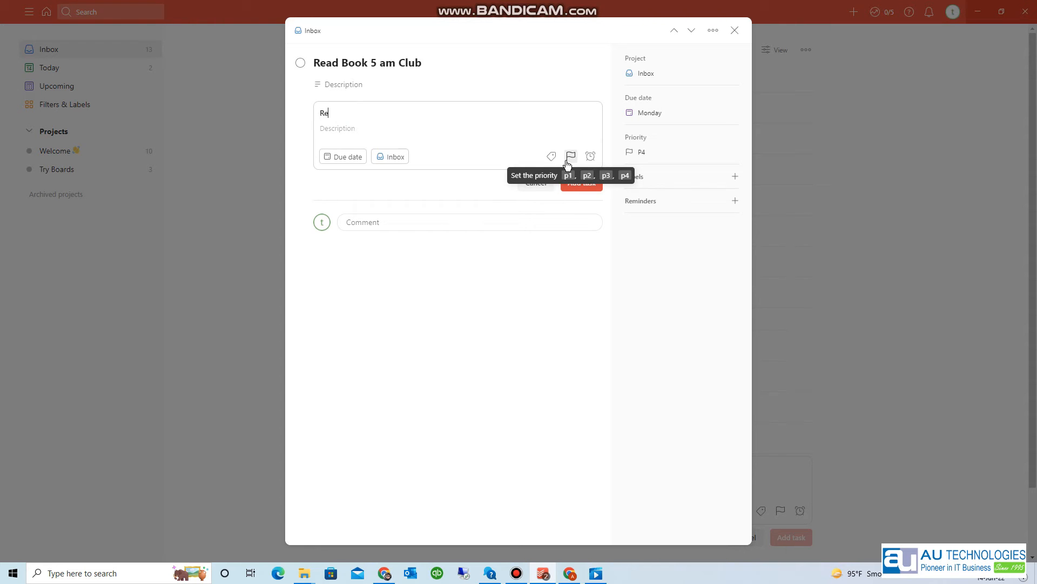
{"action": "type", "text": "ad Pages 1-20 todya"}
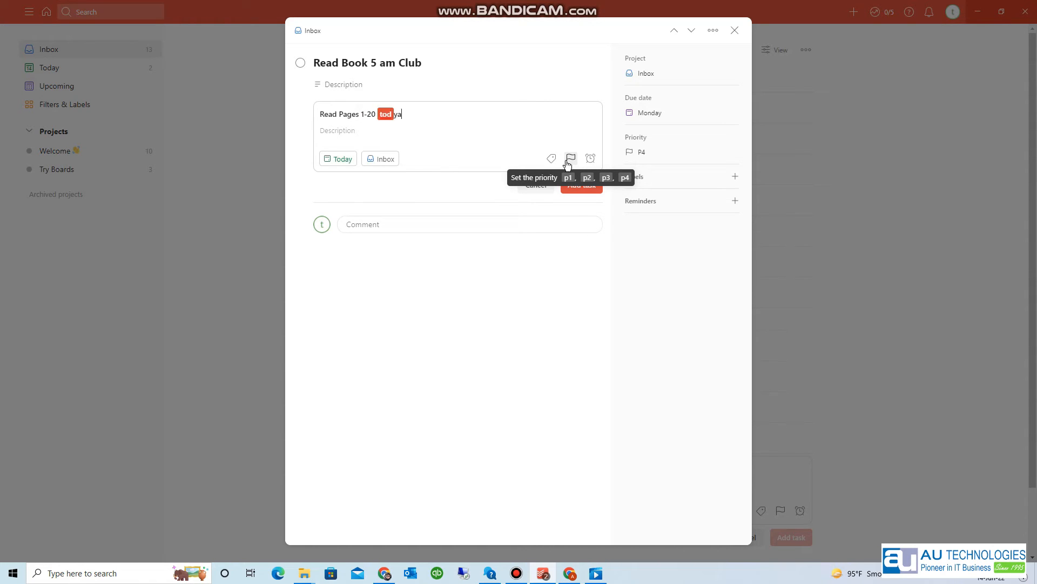
{"action": "key", "text": "BackSpace"}
{"action": "key", "text": "BackSpace"}
{"action": "type", "text": "ay"}
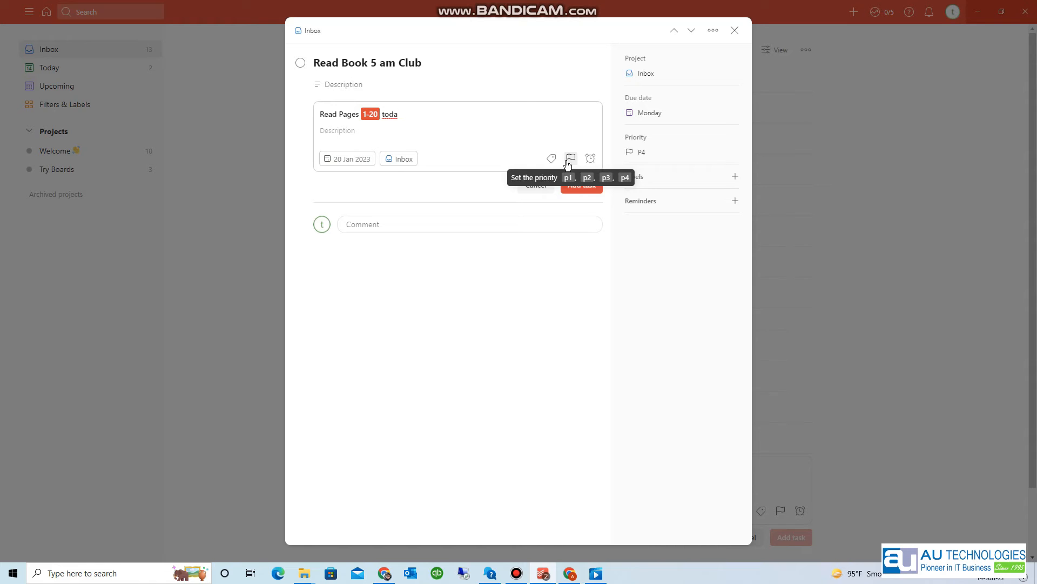
{"action": "key", "text": "Return"}
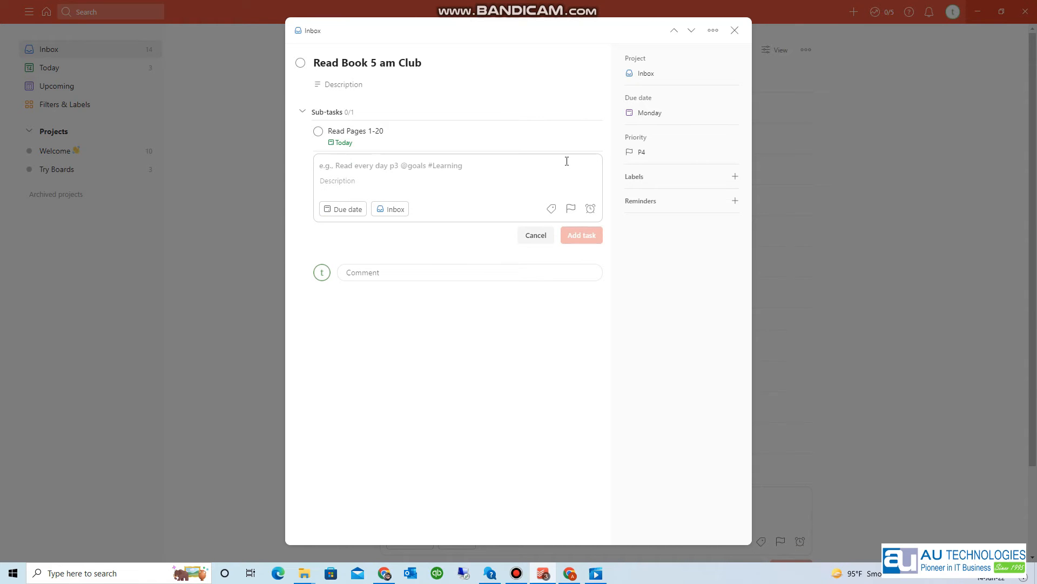
- Add a 'Read Pages 21-40' sub-task due tomorrow and close the task details
{"action": "type", "text": "Read Pa"}
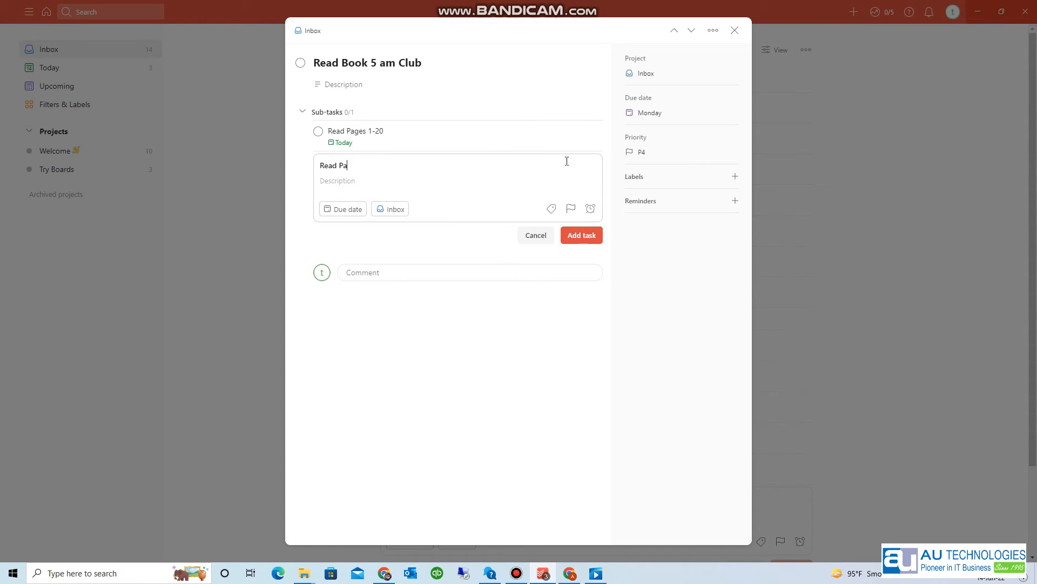
{"action": "type", "text": "ges 21-40 tom"}
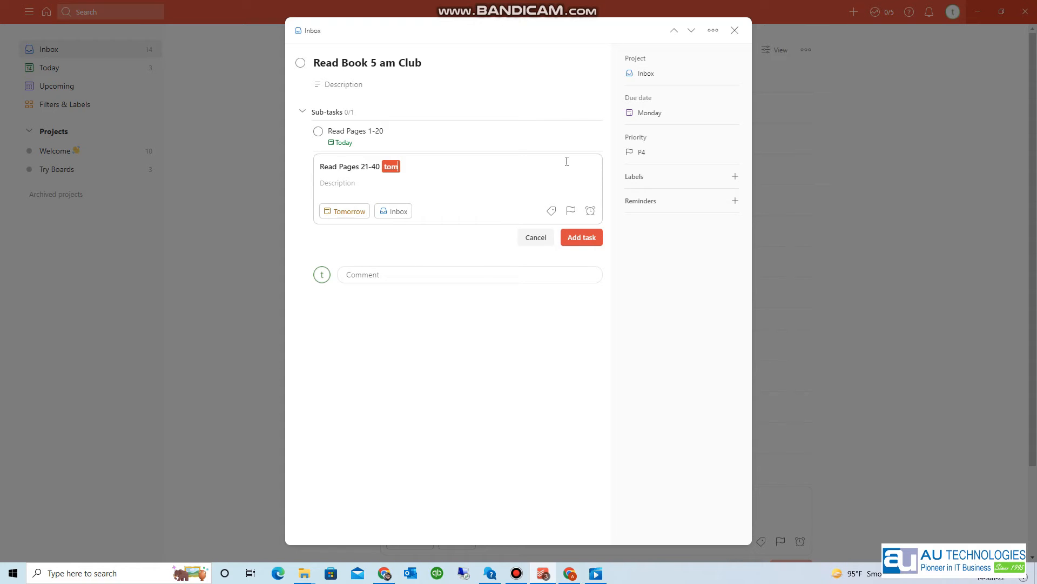
{"action": "key", "text": "Return"}
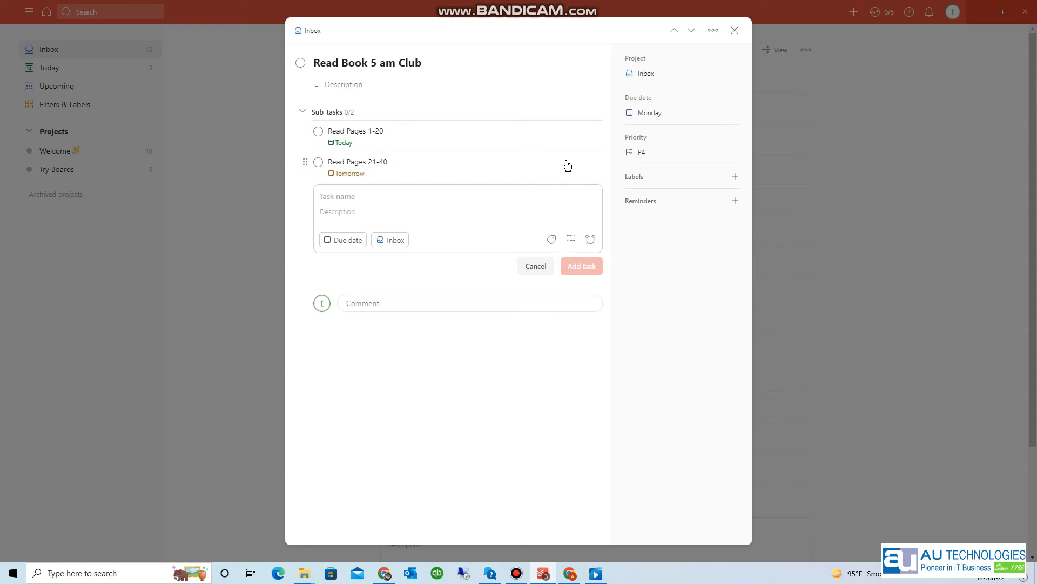
{"action": "left_click", "coordinate": [734, 29]}
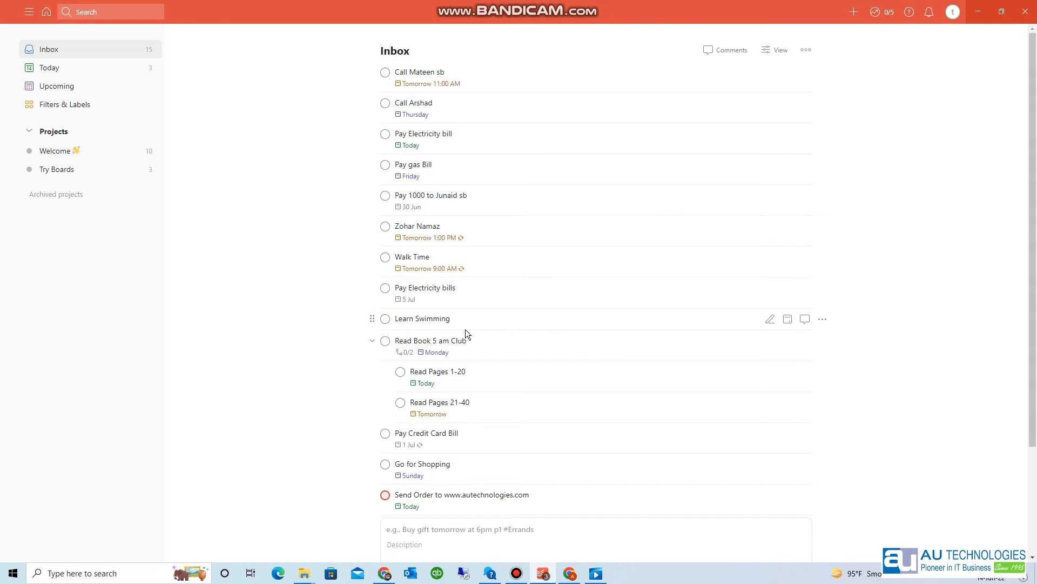
{"action": "key", "text": "q"}
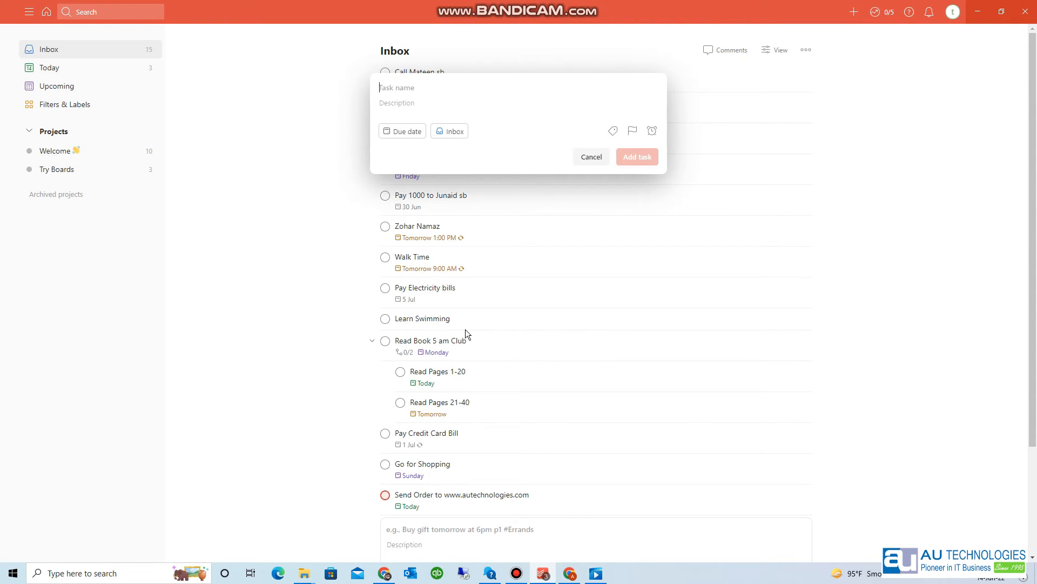
- Add a 'Complete Recording' task due today
{"action": "type", "text": "Compl"}
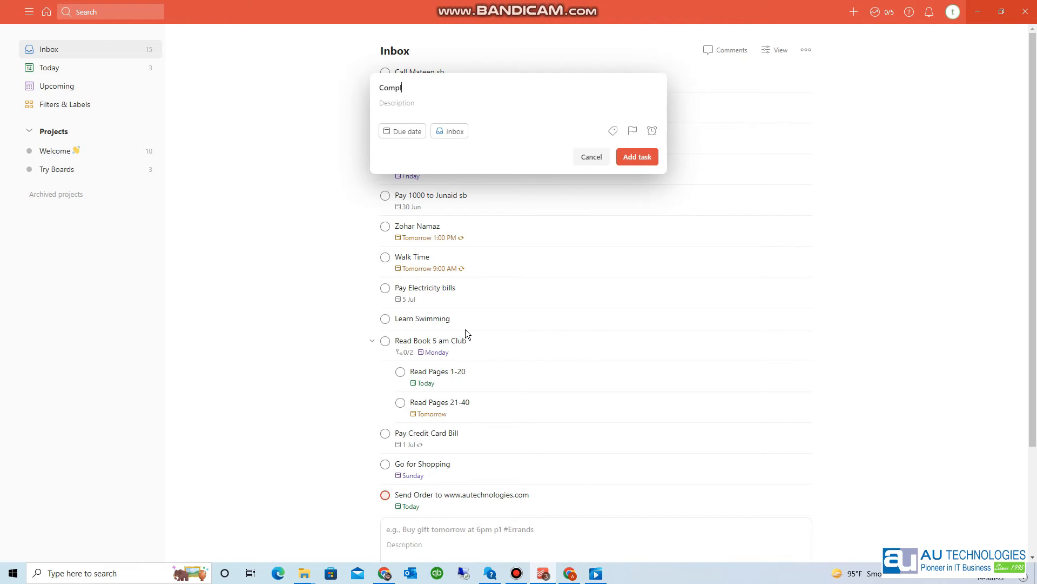
{"action": "type", "text": "ete Recording todaya"}
{"action": "key", "text": "BackSpace"}
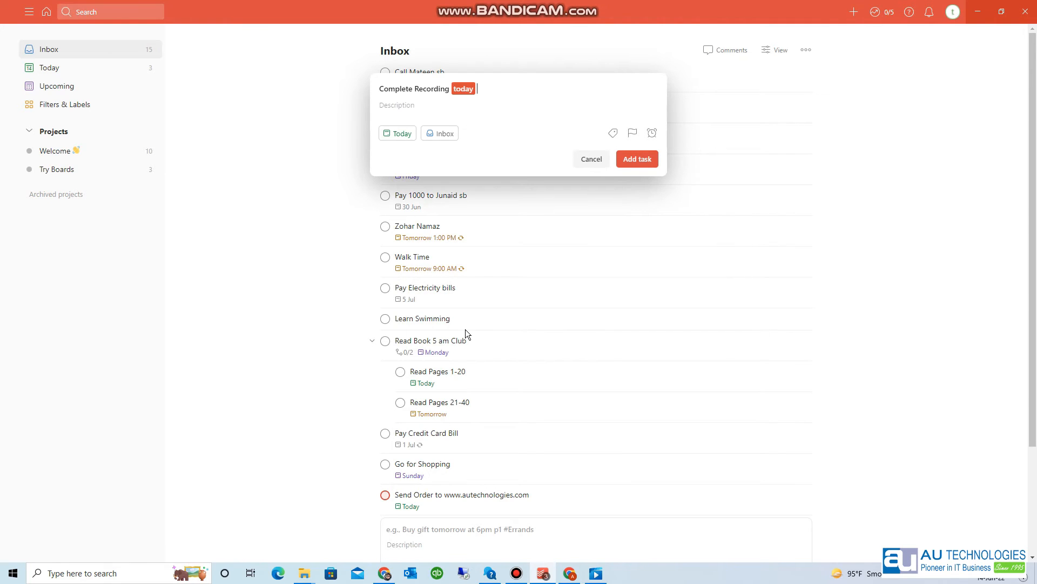
{"action": "key", "text": "Return"}
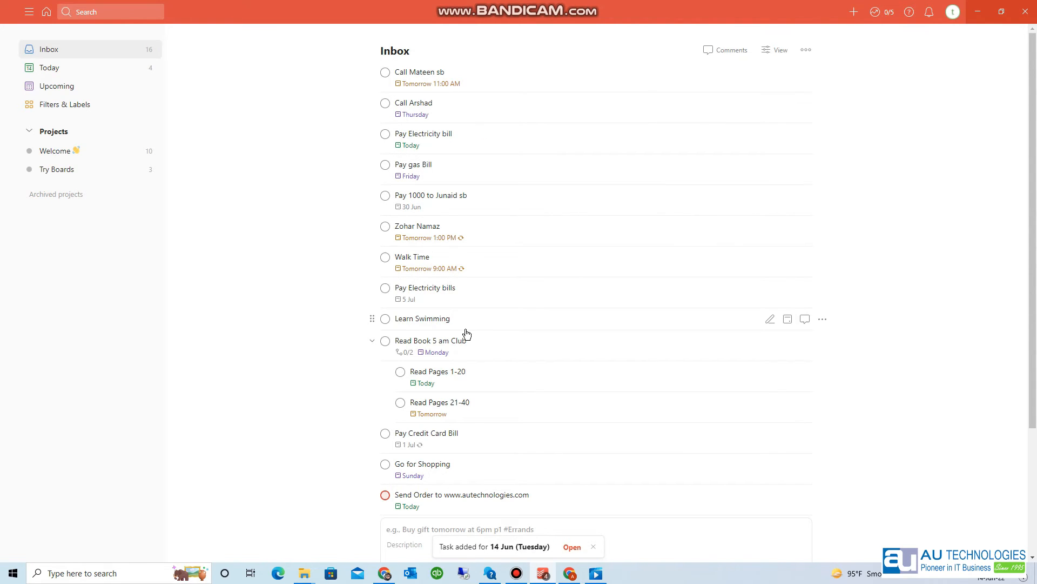
- Add a 'Discuss Plan with Team' task due today
{"action": "type", "text": "qD"}
{"action": "key", "text": "BackSpace"}
{"action": "type", "text": "Discuss Pl"}
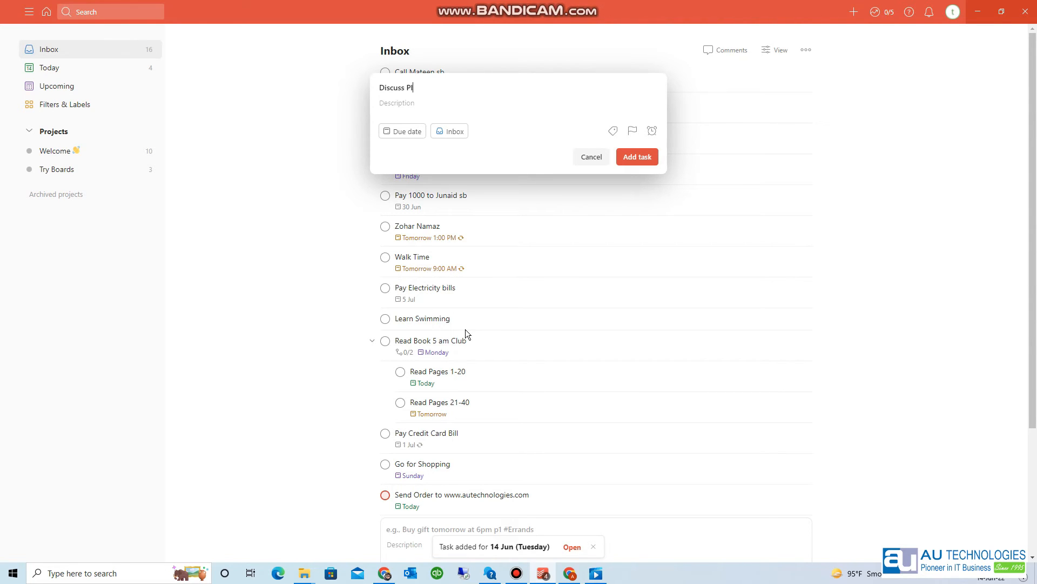
{"action": "type", "text": "an with Team today"}
{"action": "key", "text": "Return"}
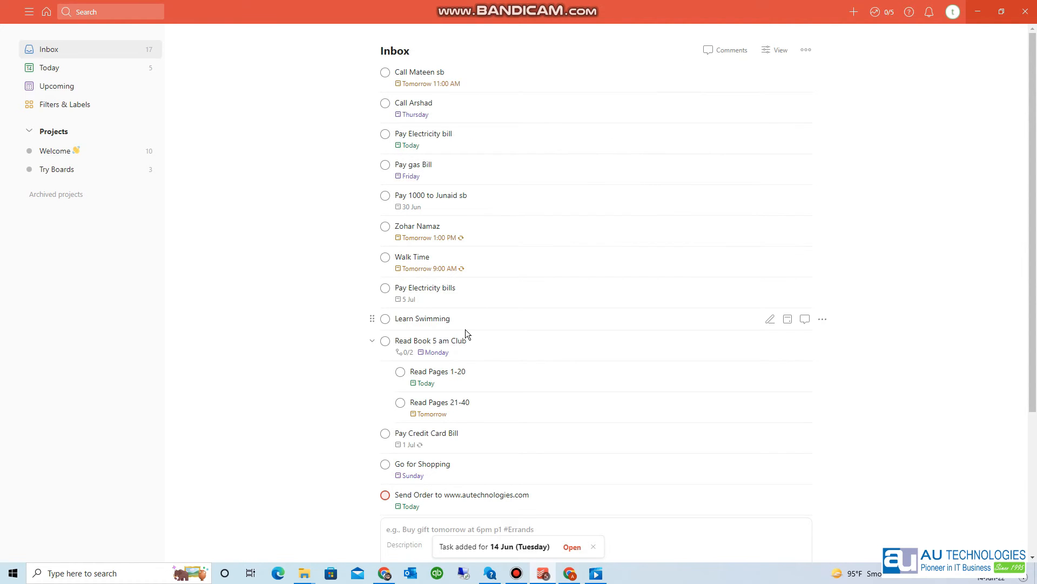
- Add a 'Take Kids to Park' task due today at 6pm
{"action": "key", "text": "q"}
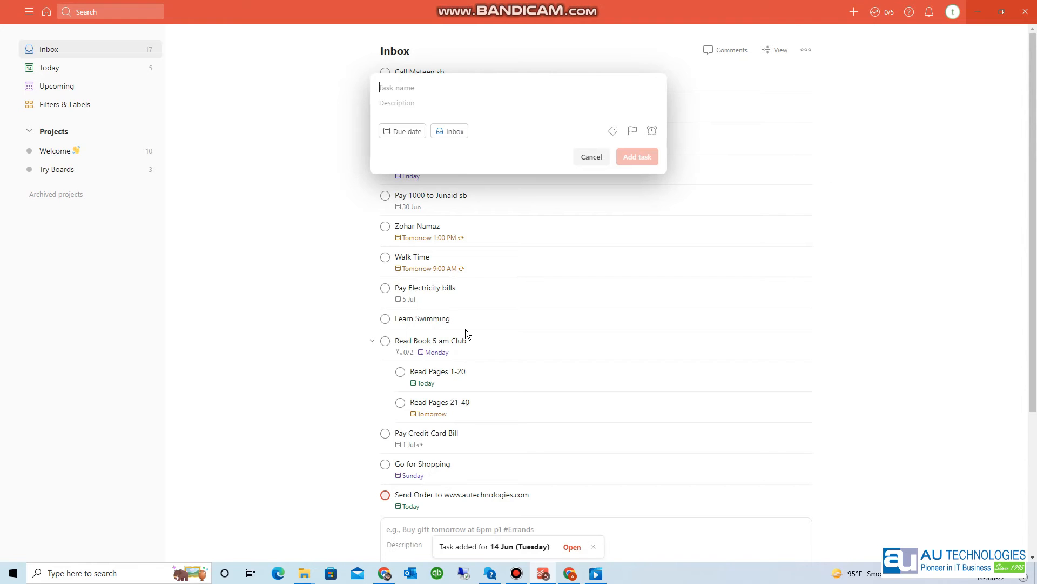
{"action": "type", "text": "Tasks"}
{"action": "key", "text": "BackSpace"}
{"action": "key", "text": "BackSpace"}
{"action": "key", "text": "BackSpace"}
{"action": "type", "text": "ke Kids to Park"}
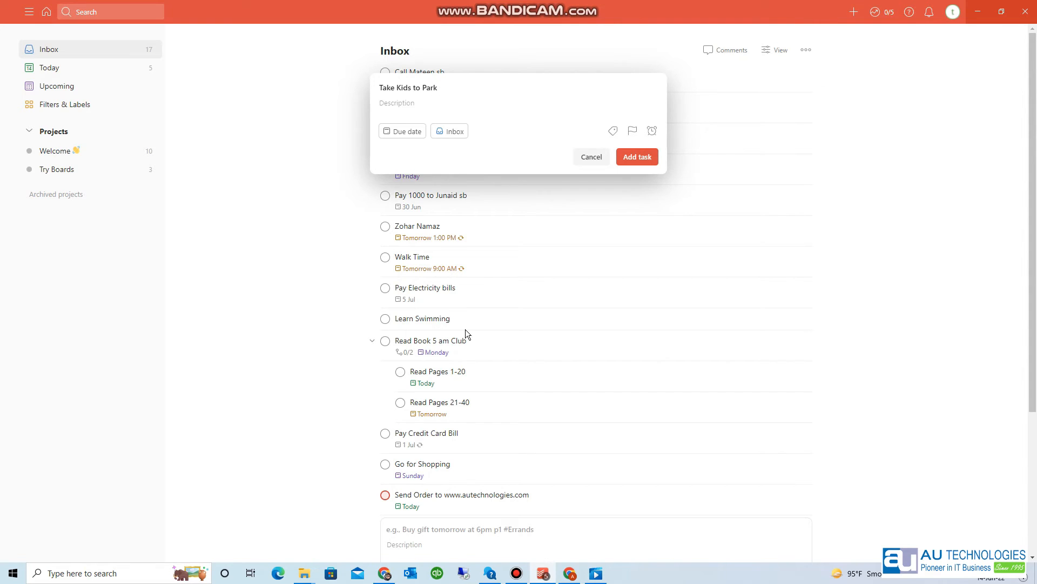
{"action": "type", "text": " 6pm"}
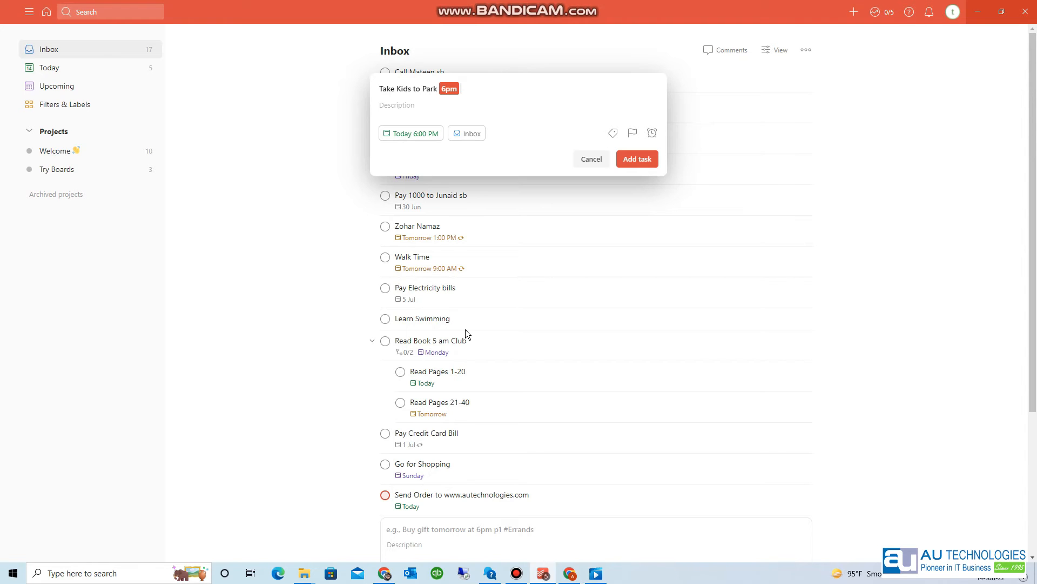
{"action": "key", "text": "Return"}
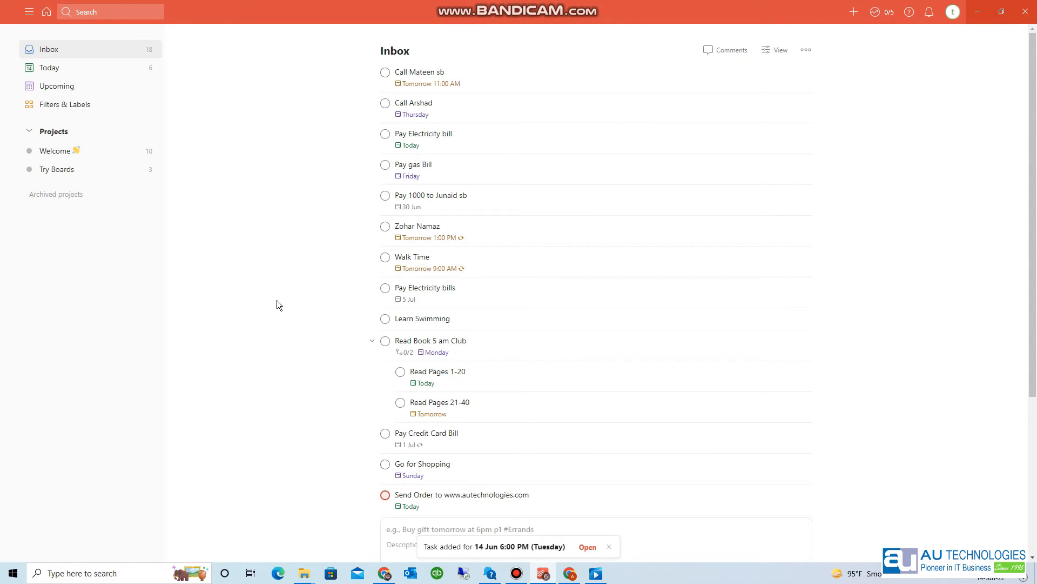
- Browse the Upcoming schedule over the coming weeks, then return to the Today view
{"action": "left_click", "coordinate": [93, 74]}
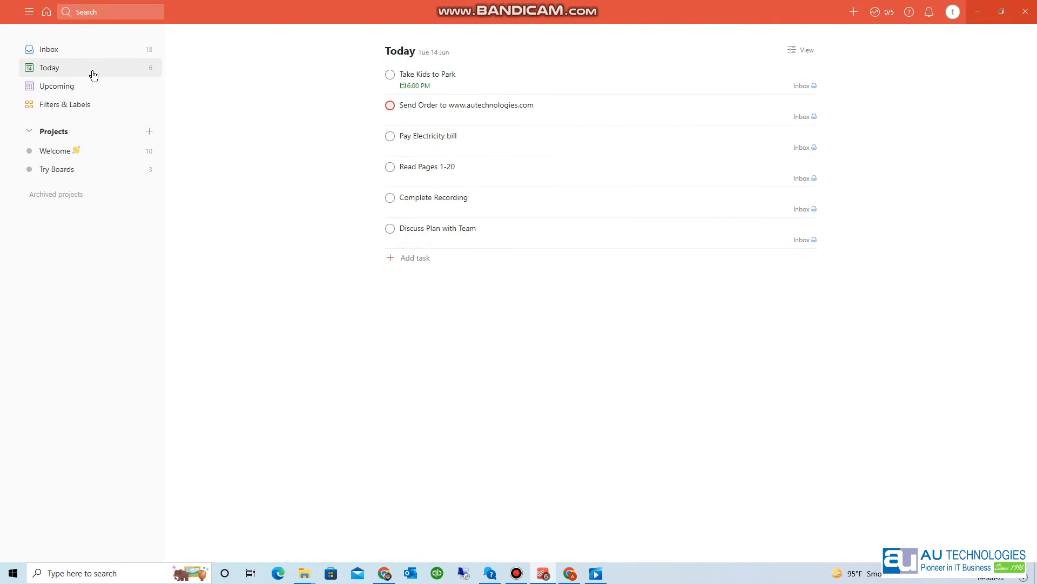
{"action": "left_click", "coordinate": [85, 90]}
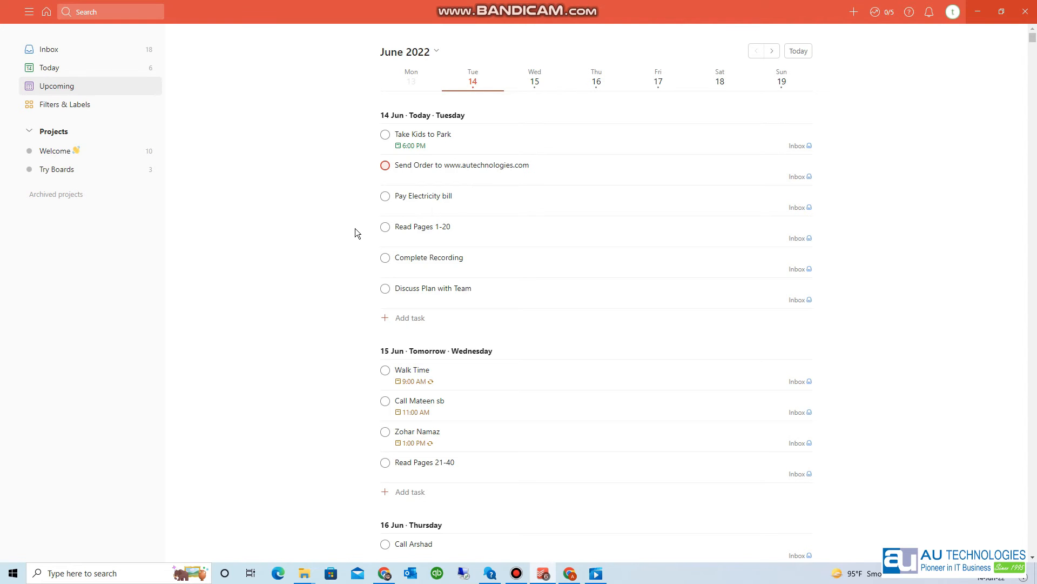
{"action": "scroll", "coordinate": [355, 228], "scroll_direction": "down", "scroll_amount": 15}
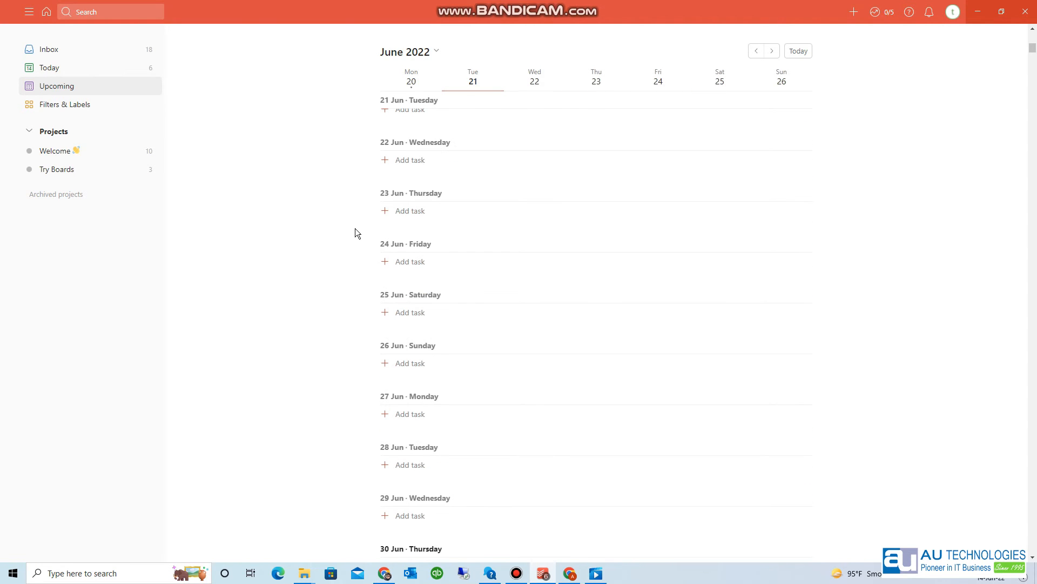
{"action": "left_click", "coordinate": [90, 67]}
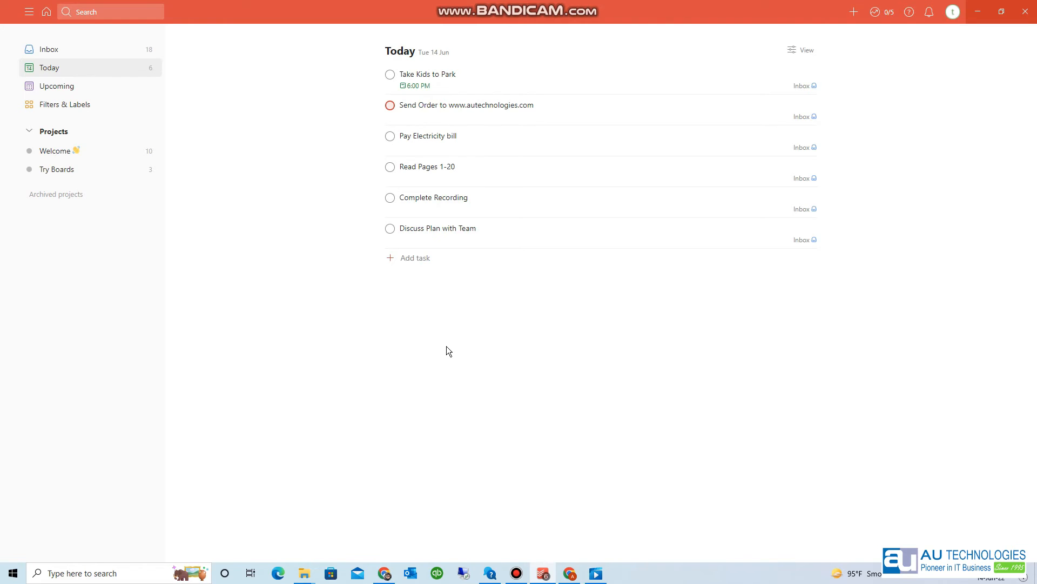
- Reschedule Pay Electricity bill to tomorrow
{"action": "left_click", "coordinate": [431, 149]}
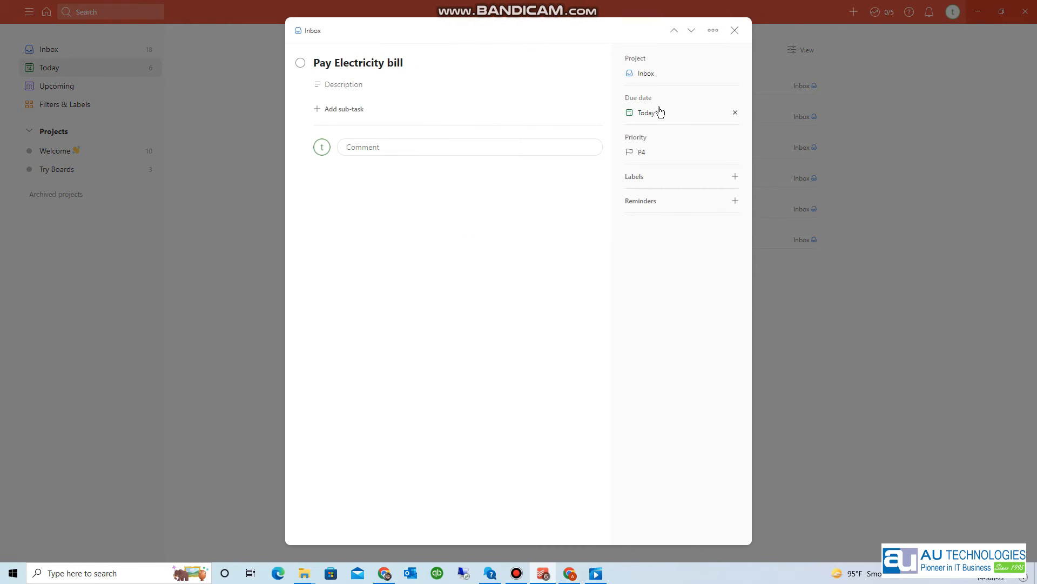
{"action": "left_click", "coordinate": [651, 113]}
{"action": "left_click", "coordinate": [663, 154]}
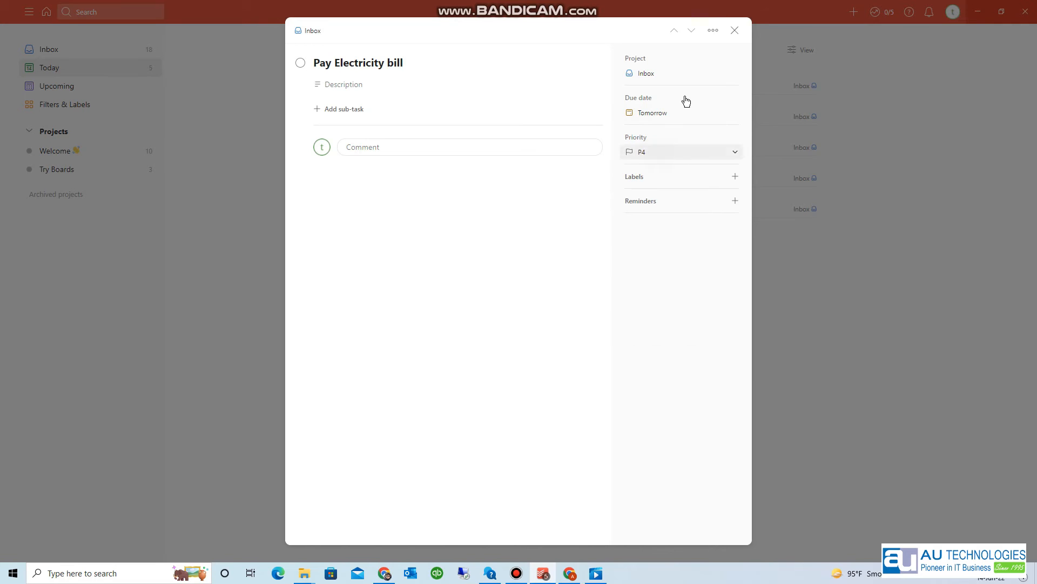
{"action": "left_click", "coordinate": [733, 33]}
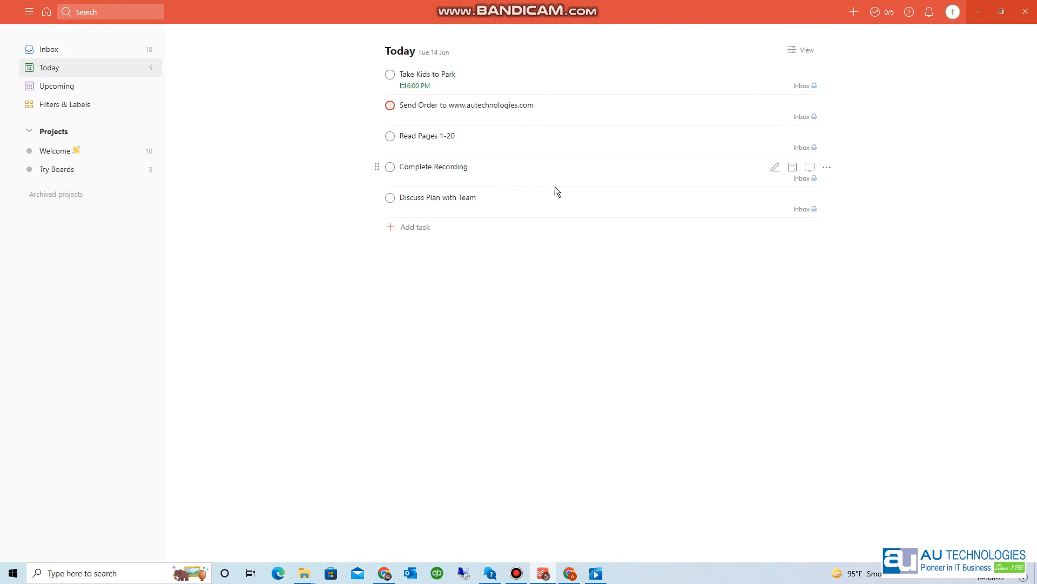
- Move the Read Pages 1-20 sub-task to later this week (Thursday)
{"action": "left_click", "coordinate": [483, 144]}
{"action": "left_click", "coordinate": [656, 111]}
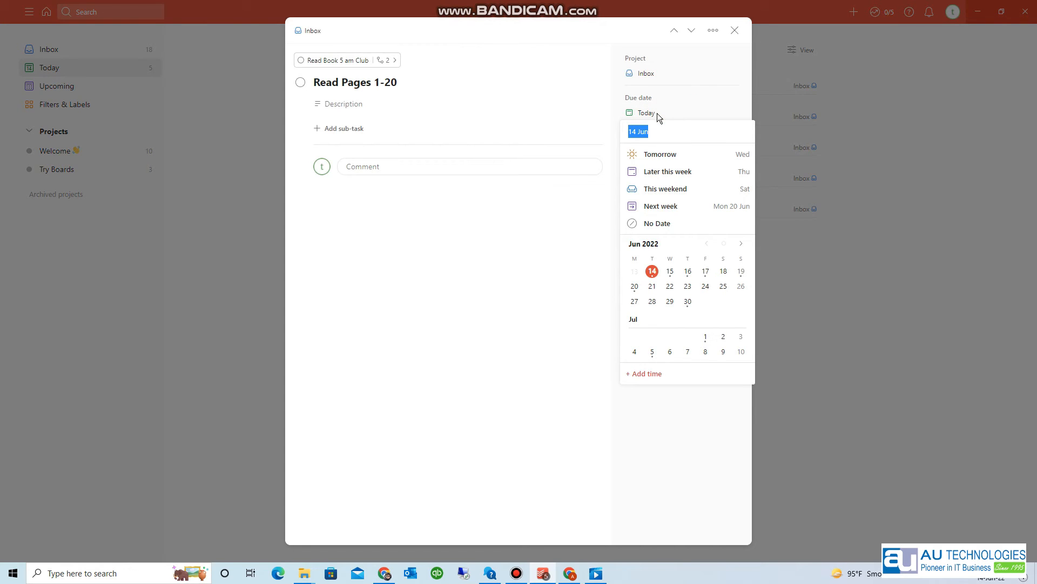
{"action": "left_click", "coordinate": [674, 177]}
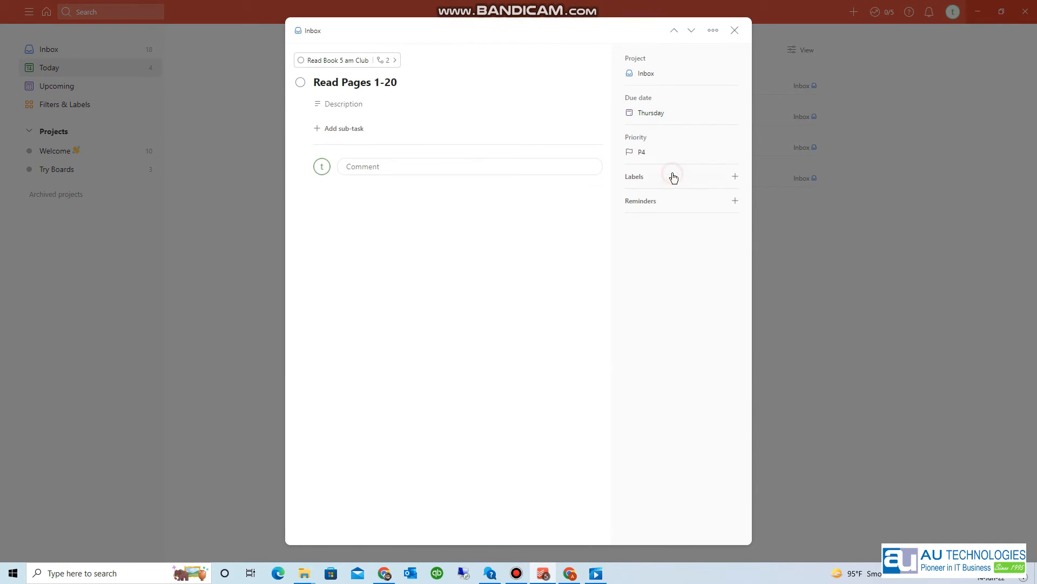
{"action": "left_click", "coordinate": [735, 31]}
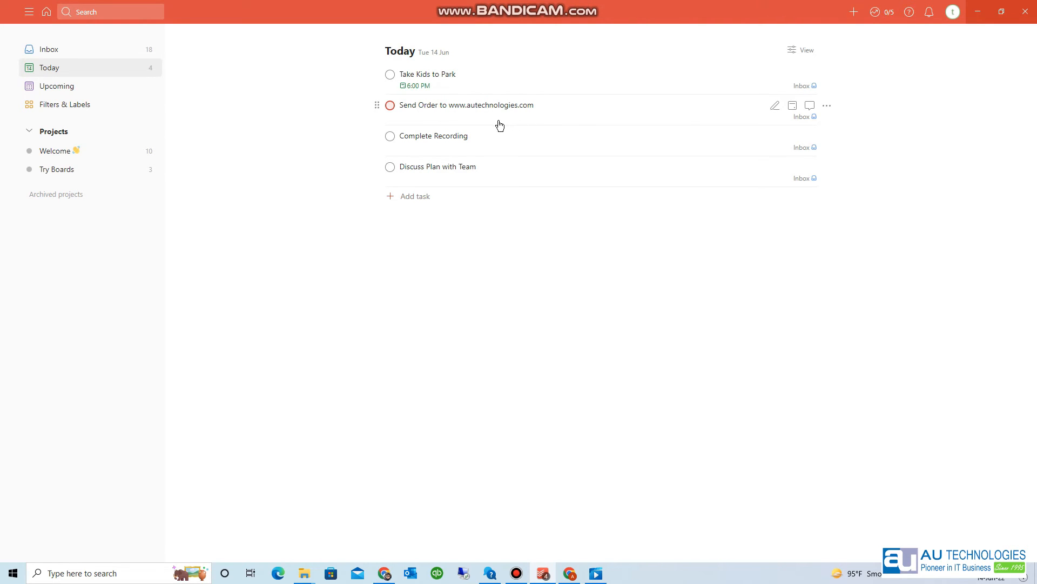
- Complete Send Order, Complete Recording and Discuss Plan with Team, then review the daily productivity summary
{"action": "left_click", "coordinate": [390, 106]}
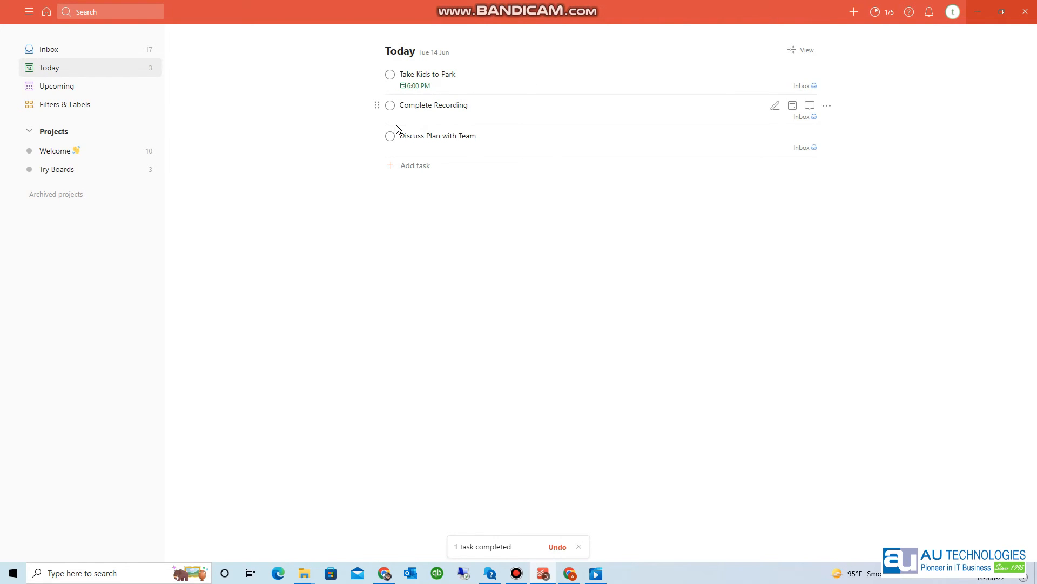
{"action": "left_click", "coordinate": [390, 106]}
{"action": "left_click", "coordinate": [390, 106]}
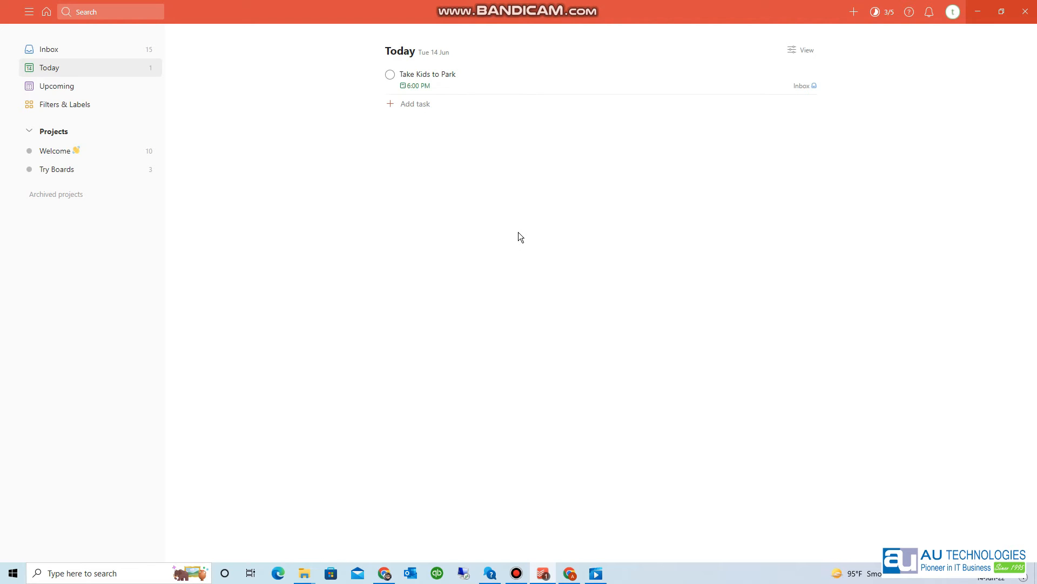
{"action": "left_click", "coordinate": [883, 15]}
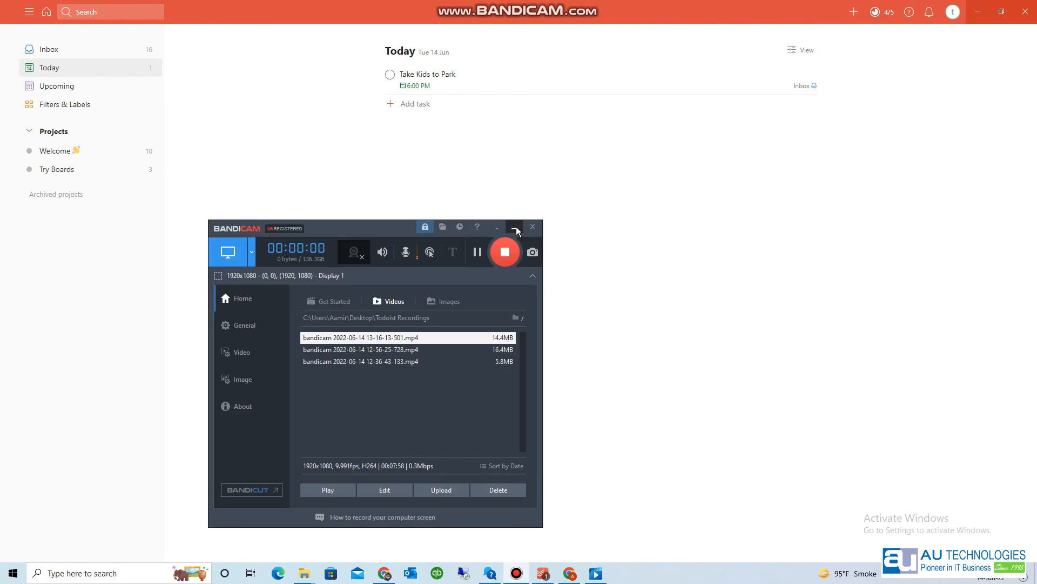
{"action": "left_click", "coordinate": [517, 227]}
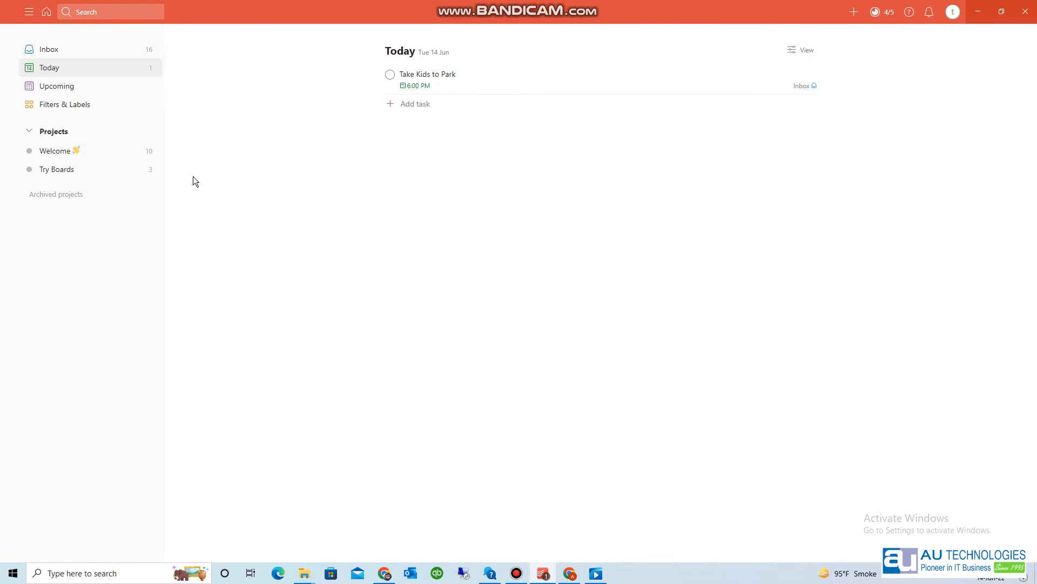
- Add a project named 'Repeated Tasks' with Violet colour and Add to favorites on
{"action": "left_click", "coordinate": [149, 132]}
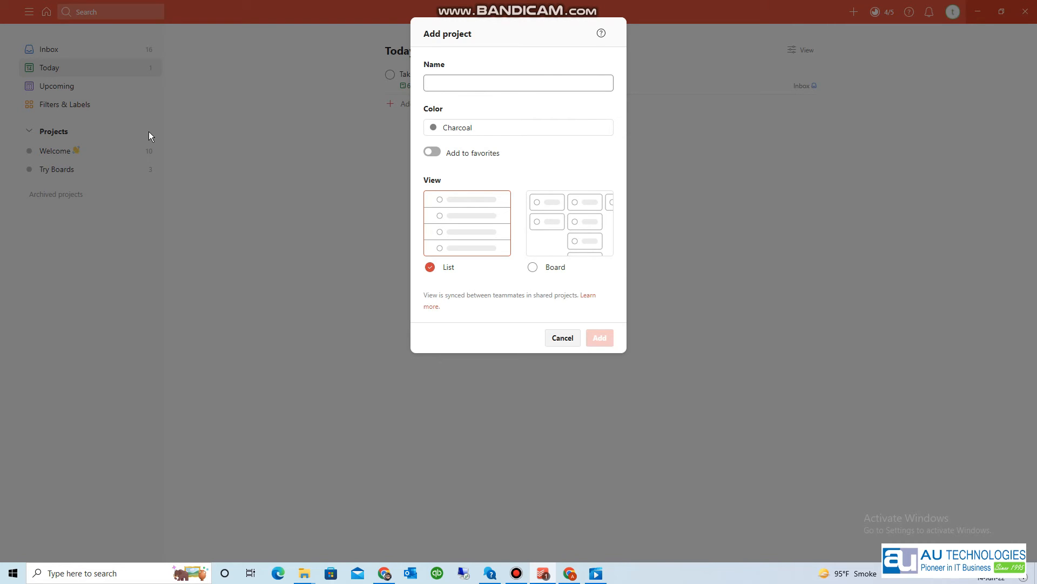
{"action": "type", "text": "Re"}
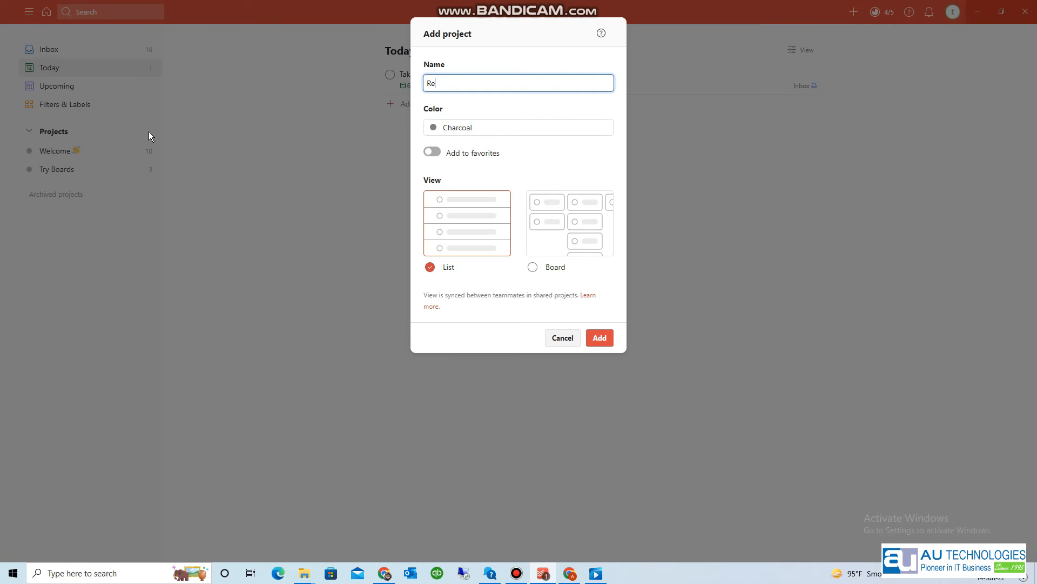
{"action": "type", "text": "peated Tasks"}
{"action": "left_click", "coordinate": [468, 130]}
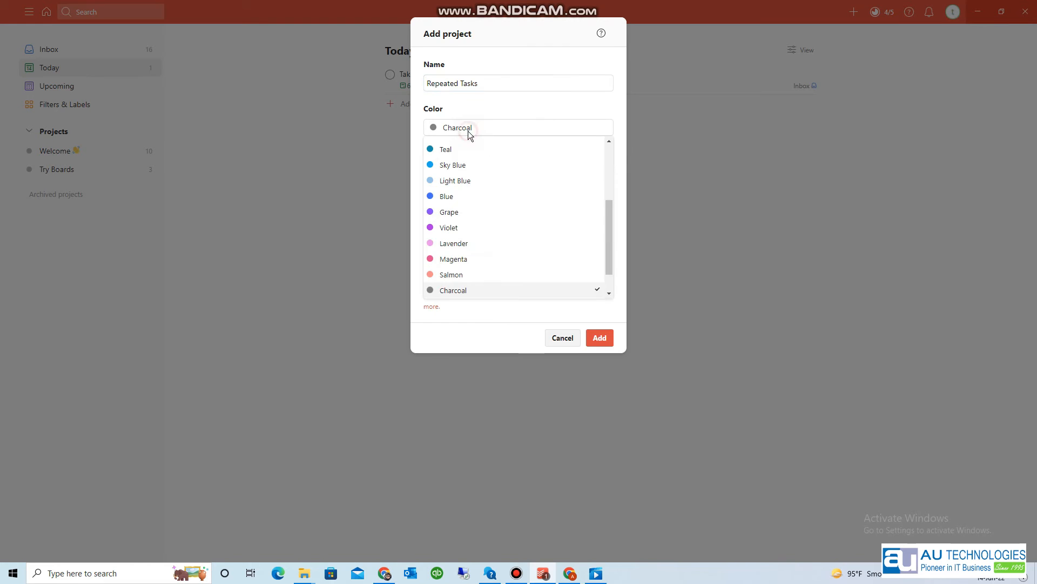
{"action": "left_click", "coordinate": [478, 228]}
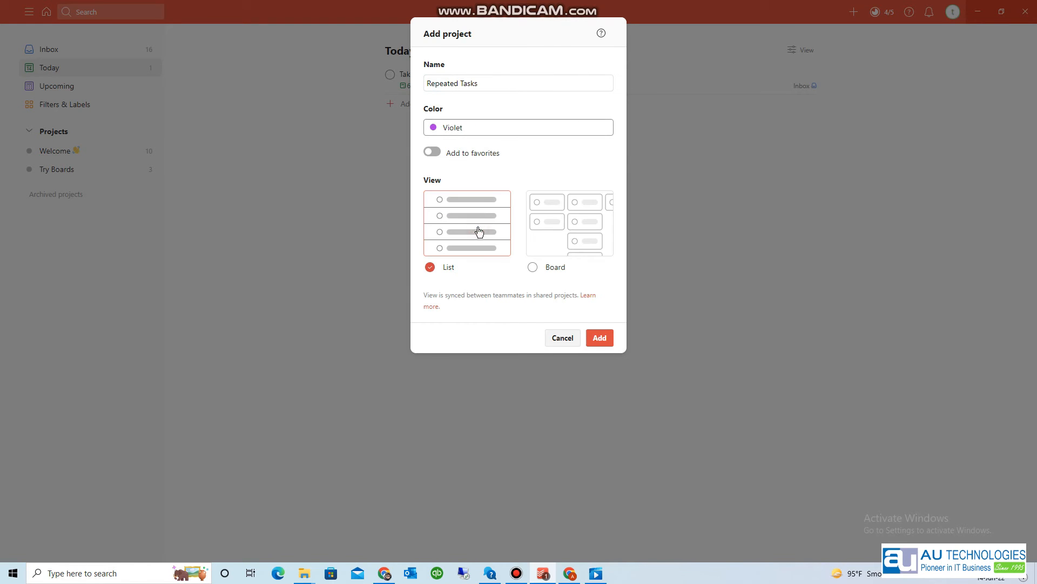
{"action": "left_click", "coordinate": [435, 154]}
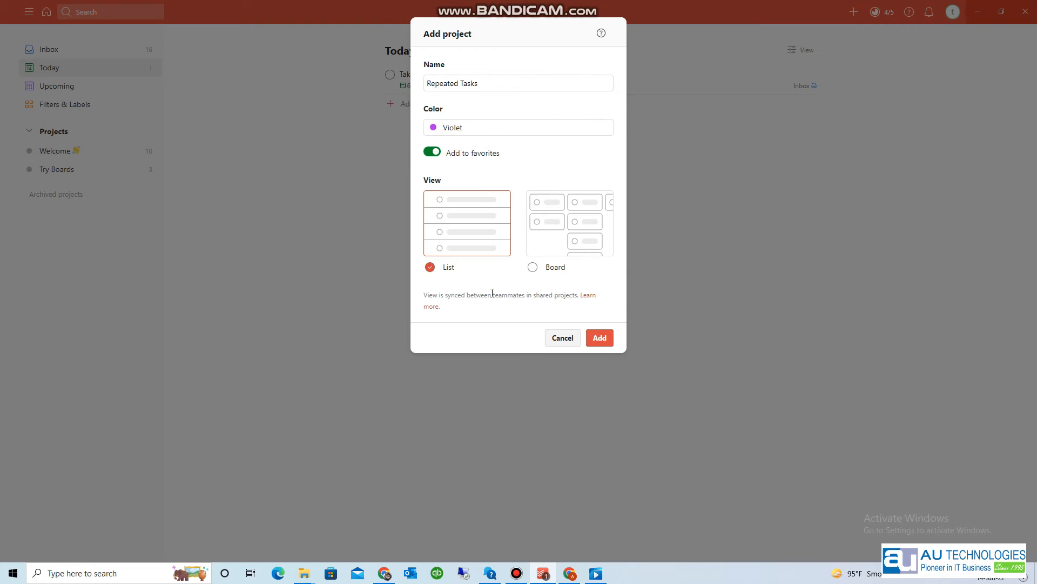
{"action": "left_click", "coordinate": [603, 338]}
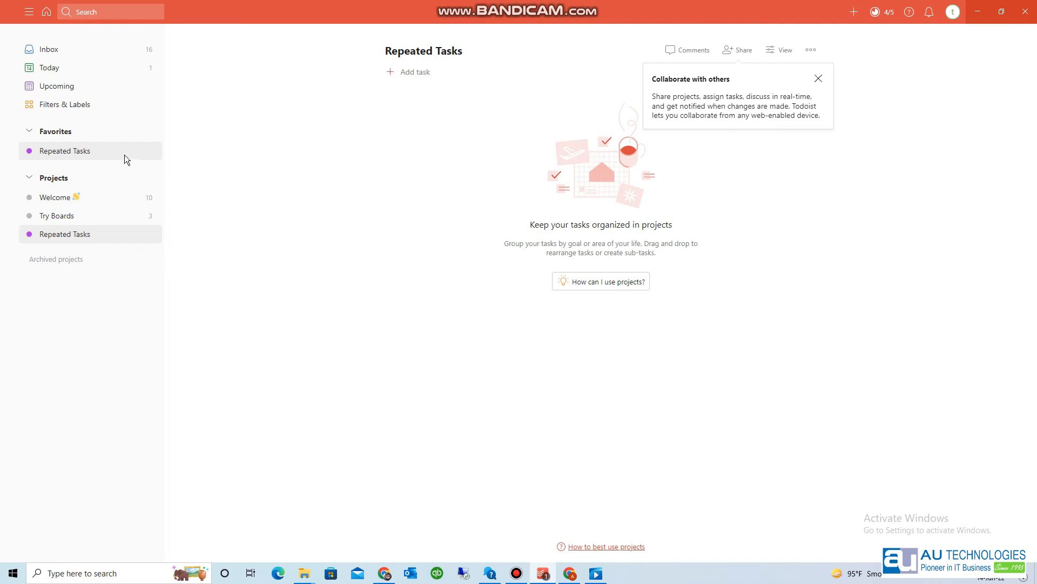
- In the Inbox, file Zohar Namaz under Repeated Tasks by tagging it #Repeated Tasks
{"action": "left_click", "coordinate": [83, 56]}
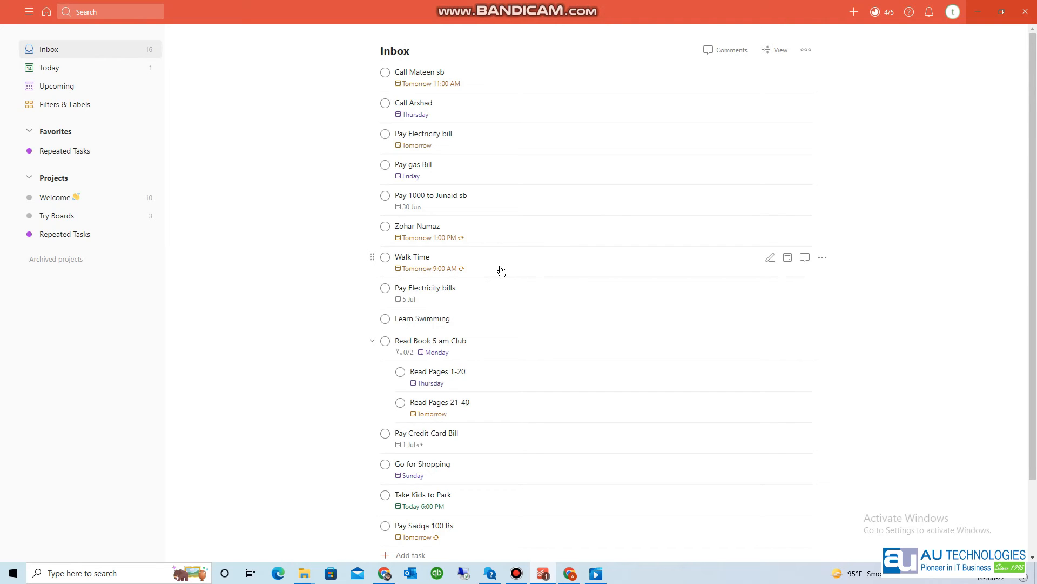
{"action": "mouse_move", "coordinate": [463, 240]}
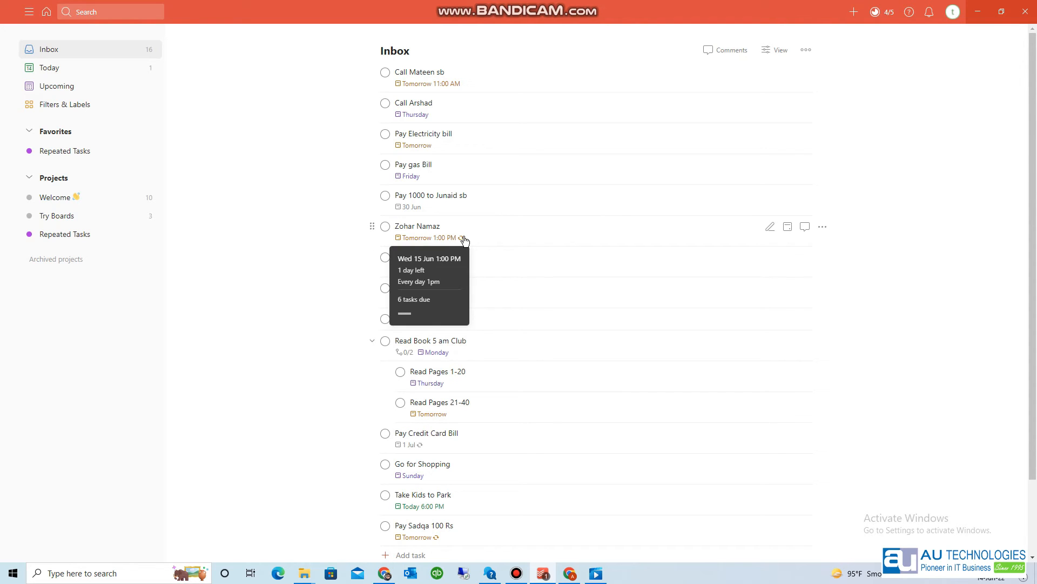
{"action": "left_click", "coordinate": [510, 239]}
{"action": "left_click", "coordinate": [412, 60]}
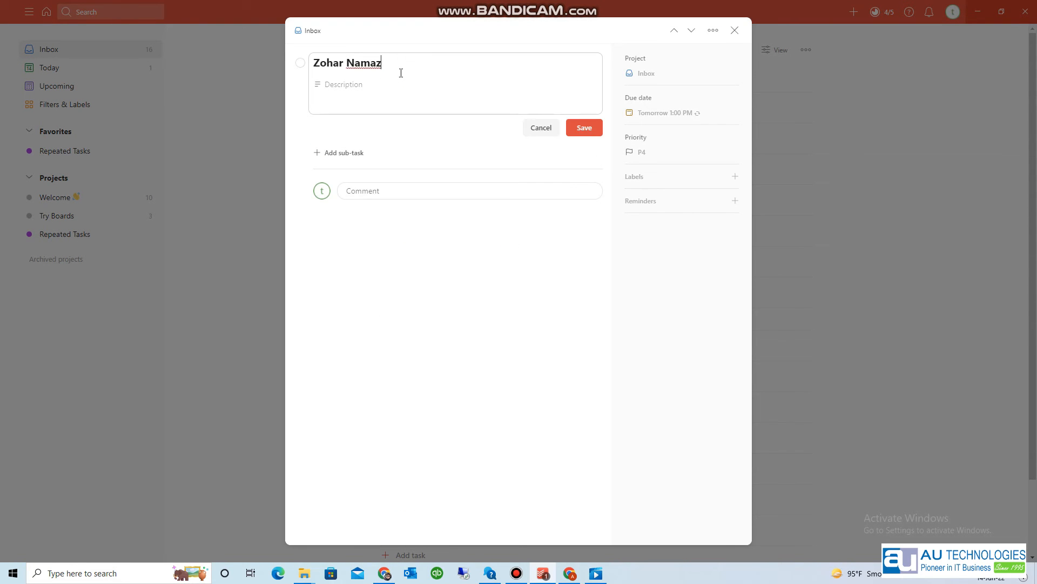
{"action": "type", "text": "#"}
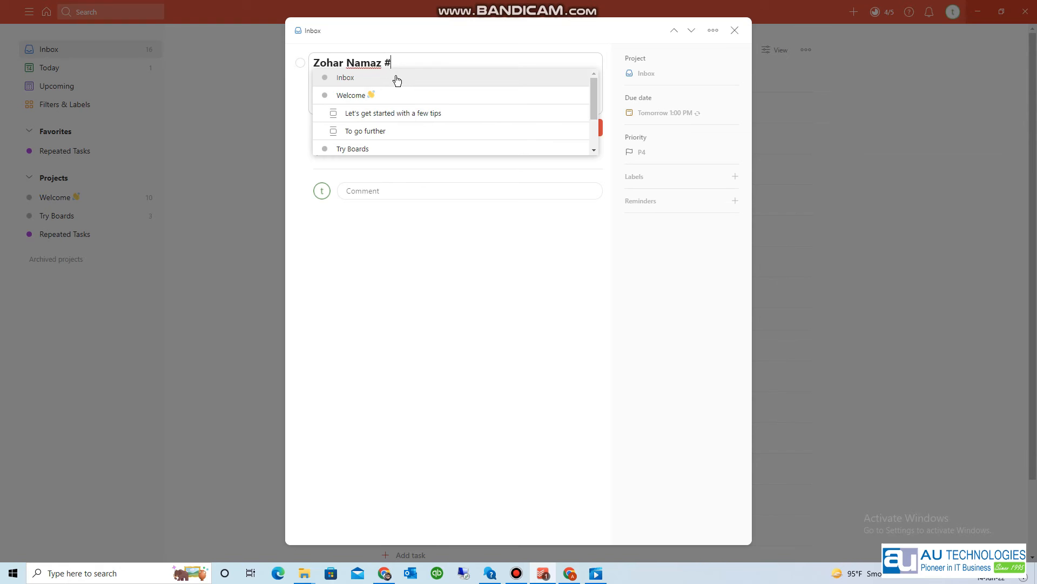
{"action": "type", "text": "Re"}
{"action": "left_click", "coordinate": [396, 76]}
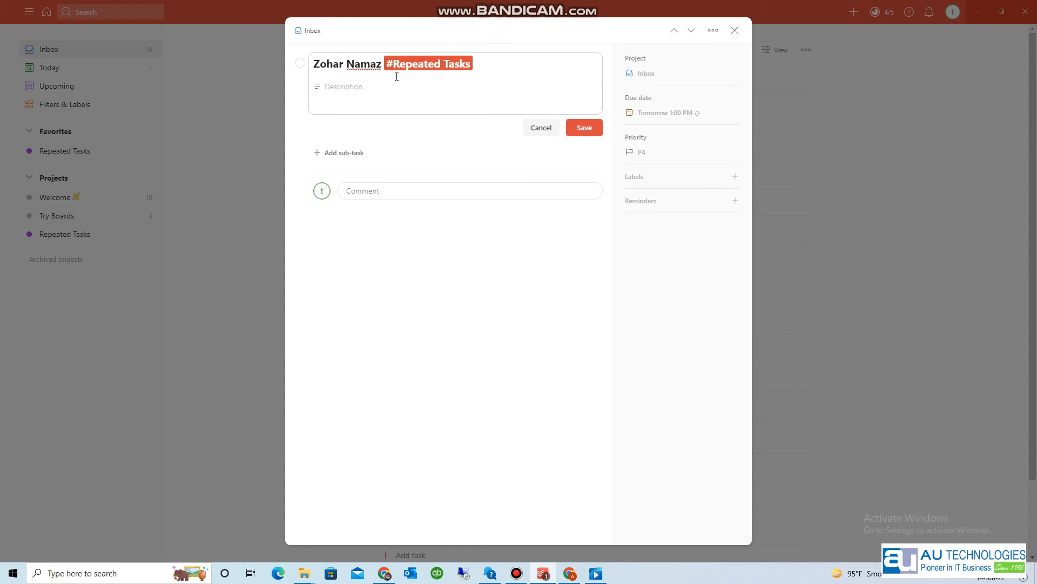
{"action": "left_click", "coordinate": [585, 129]}
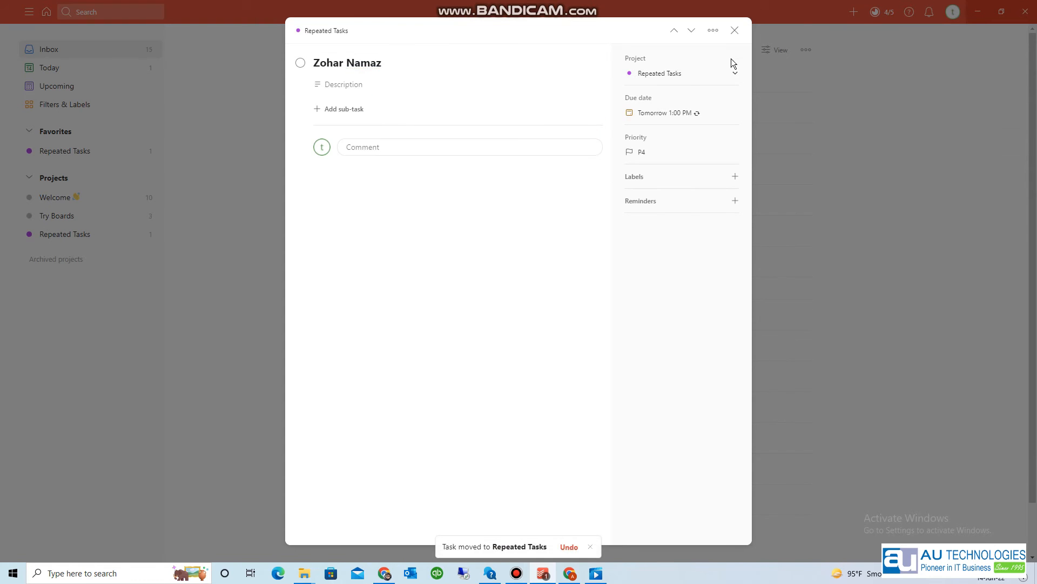
{"action": "left_click", "coordinate": [734, 30]}
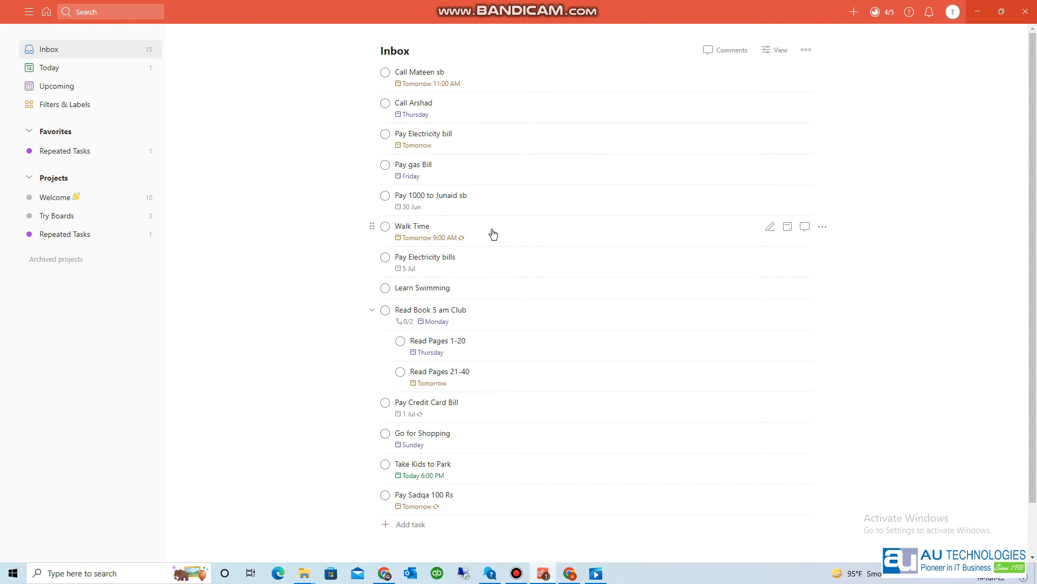
- Move Walk Time, Pay Credit Card Bill and Pay Sadqa 100 Rs into Repeated Tasks
{"action": "left_click", "coordinate": [494, 233]}
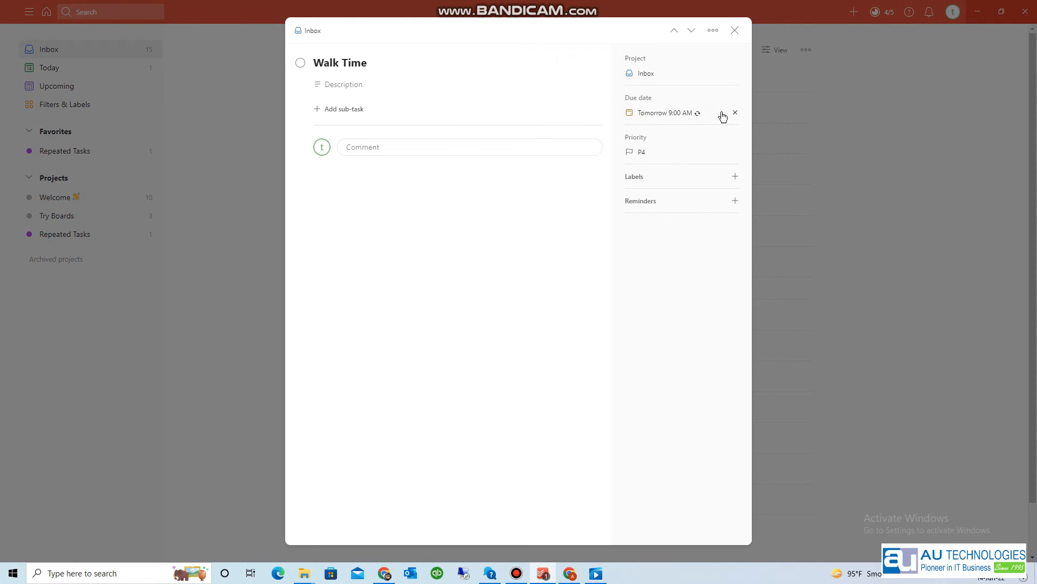
{"action": "left_click", "coordinate": [646, 74]}
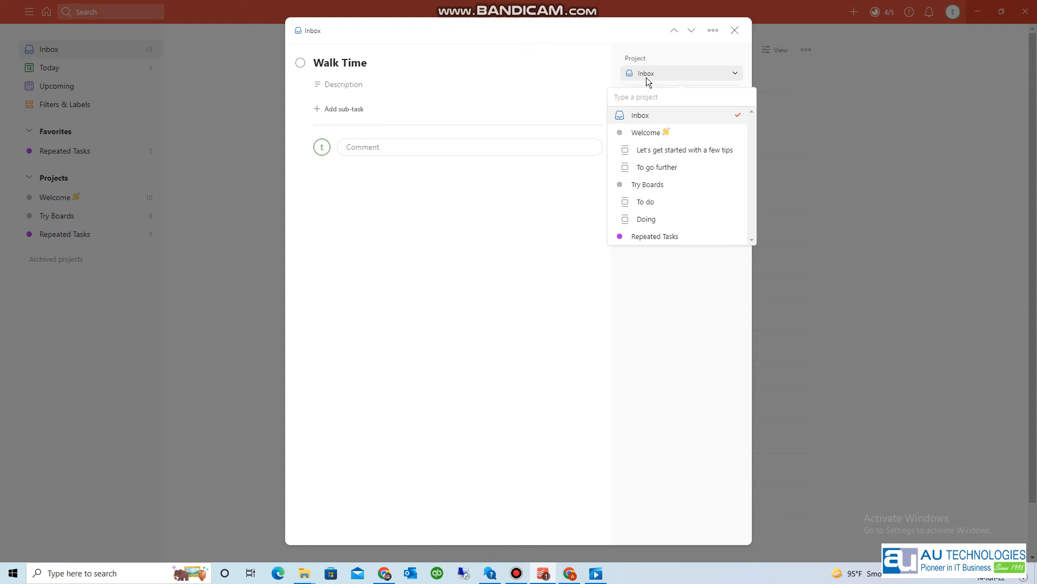
{"action": "left_click", "coordinate": [647, 236]}
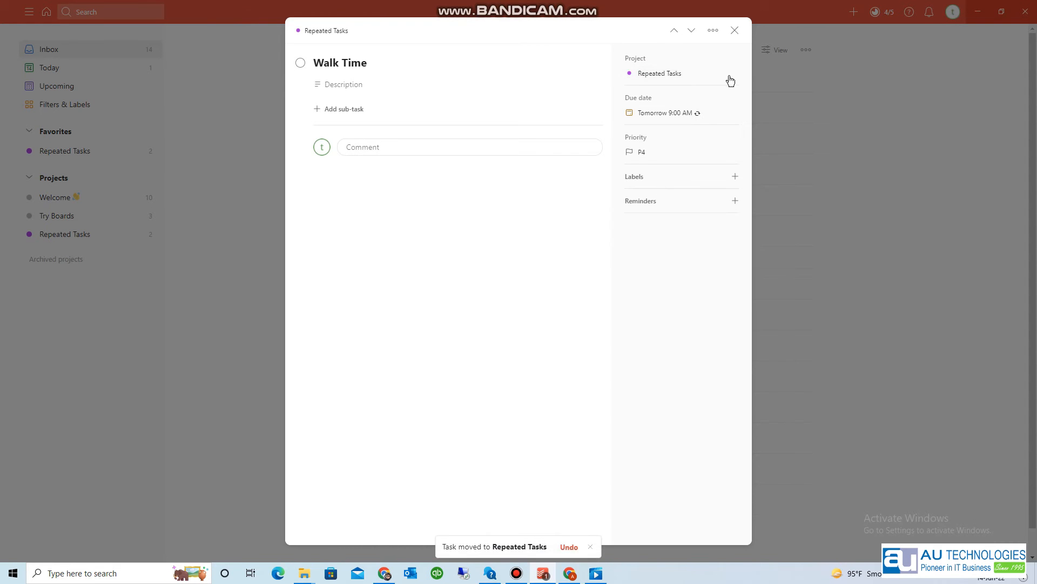
{"action": "left_click", "coordinate": [735, 31]}
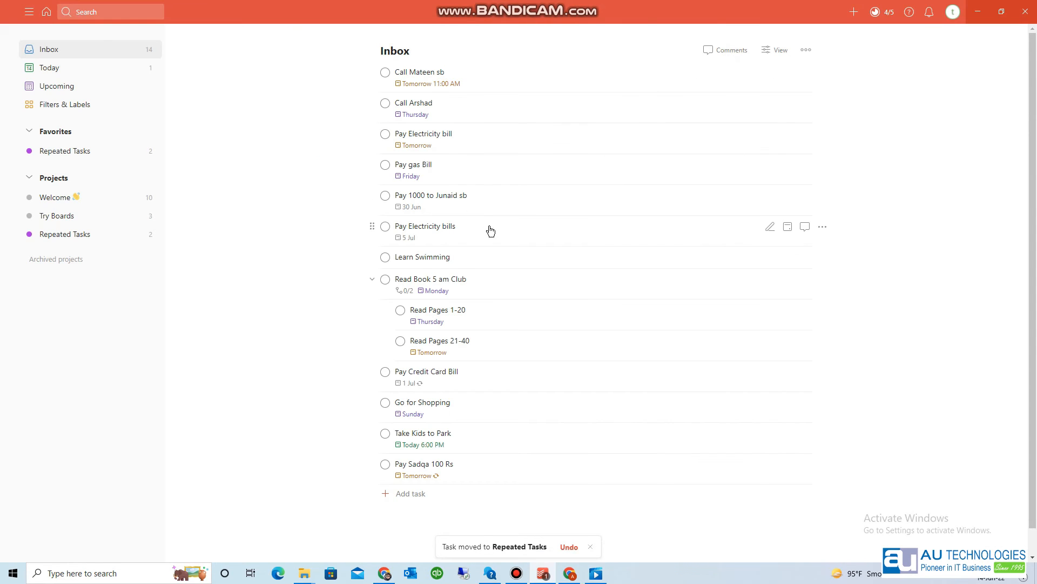
{"action": "left_click", "coordinate": [463, 379]}
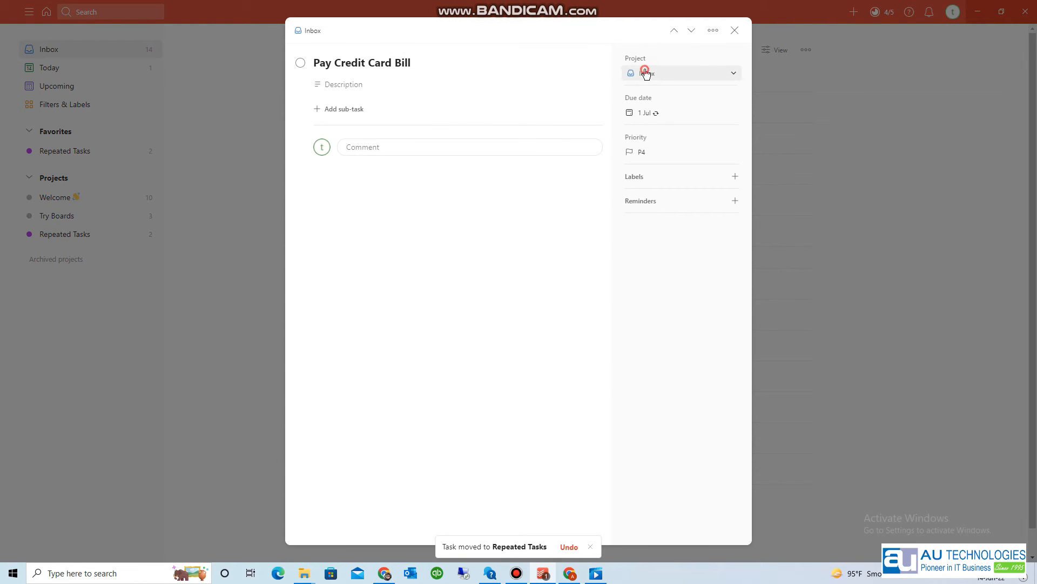
{"action": "left_click", "coordinate": [646, 74]}
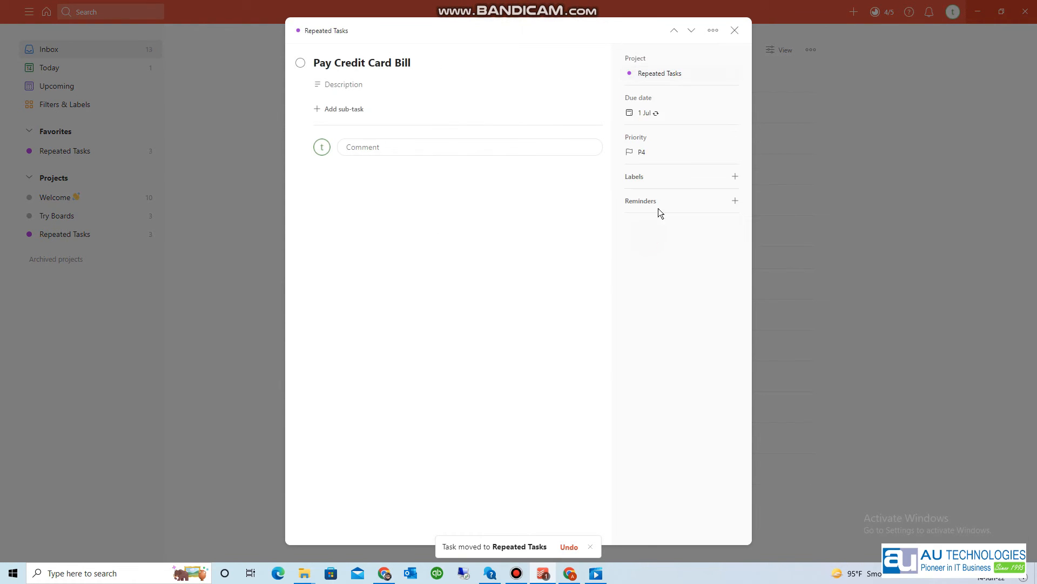
{"action": "left_click", "coordinate": [735, 30]}
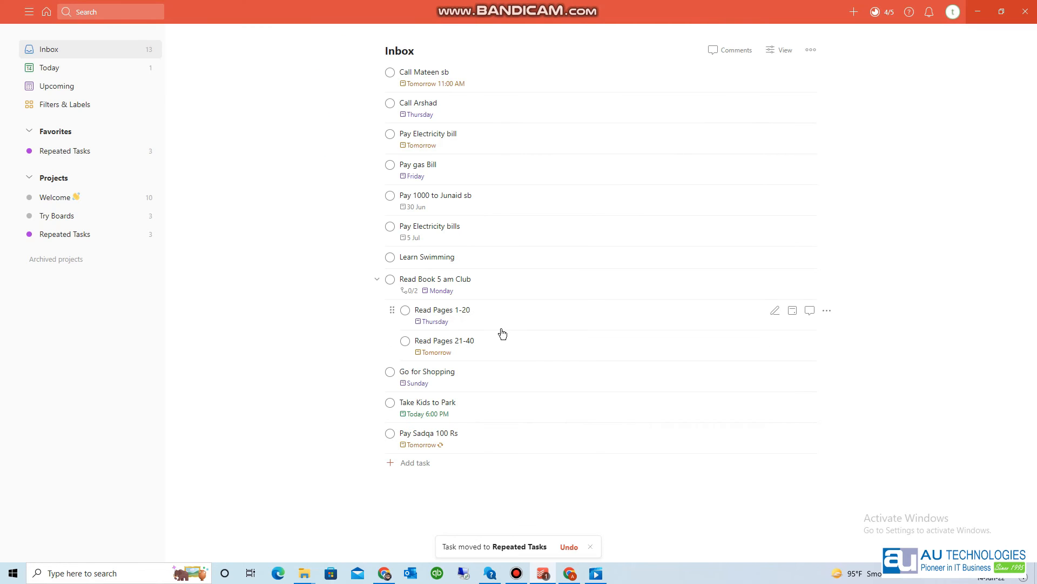
{"action": "left_click", "coordinate": [493, 442]}
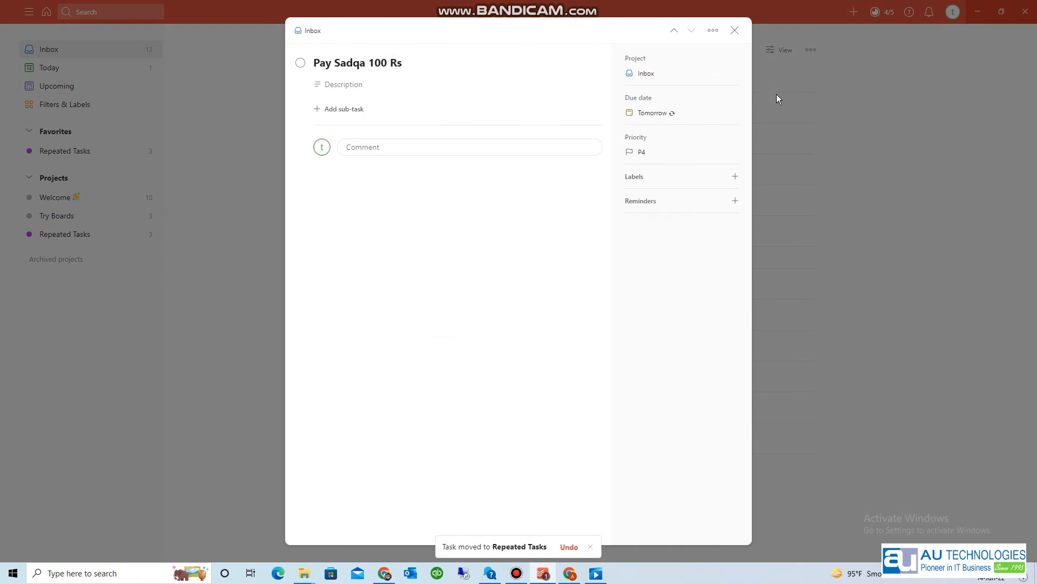
{"action": "left_click", "coordinate": [648, 74]}
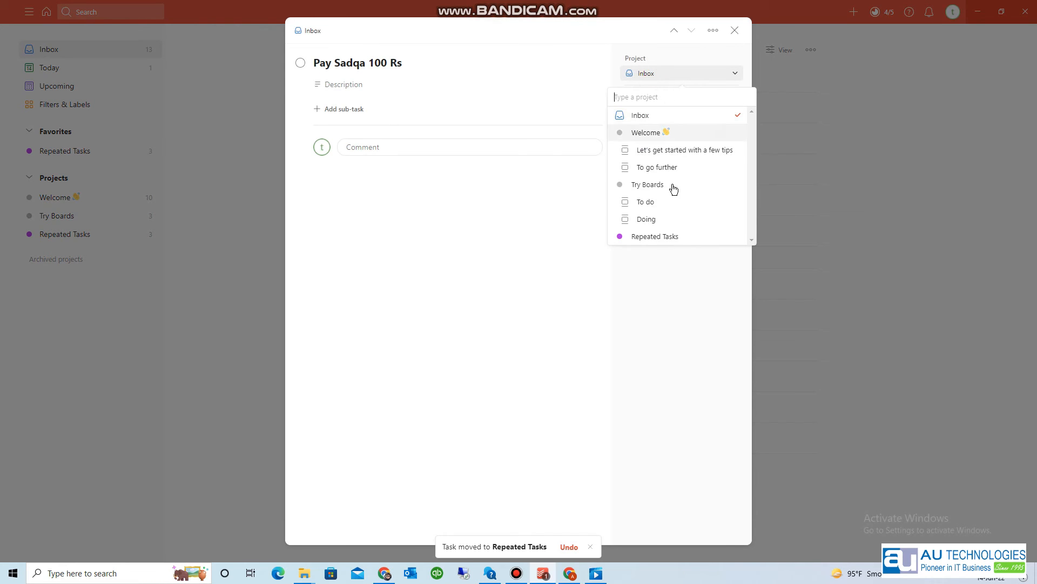
{"action": "left_click", "coordinate": [660, 236]}
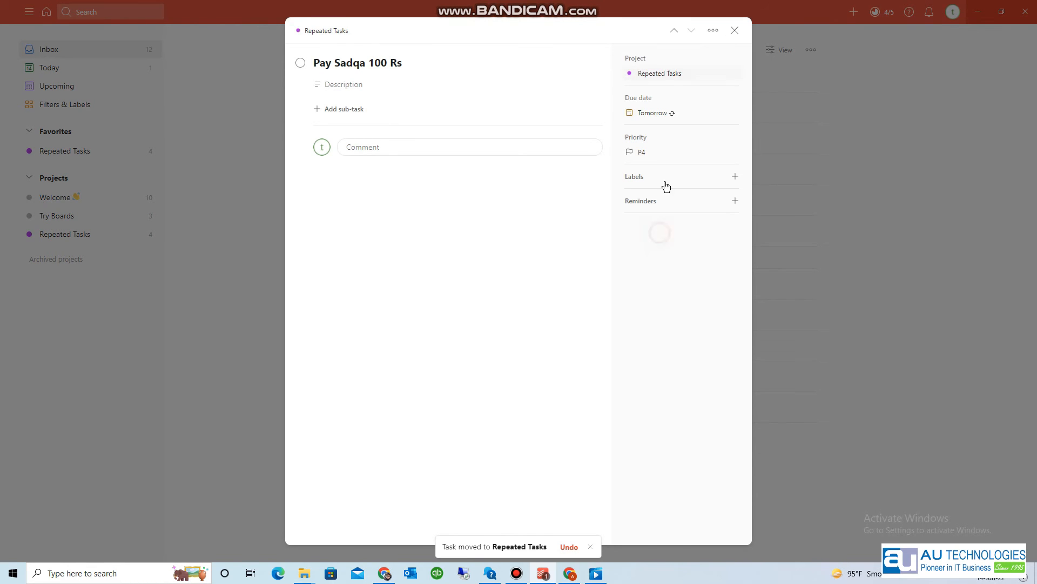
{"action": "left_click", "coordinate": [735, 30]}
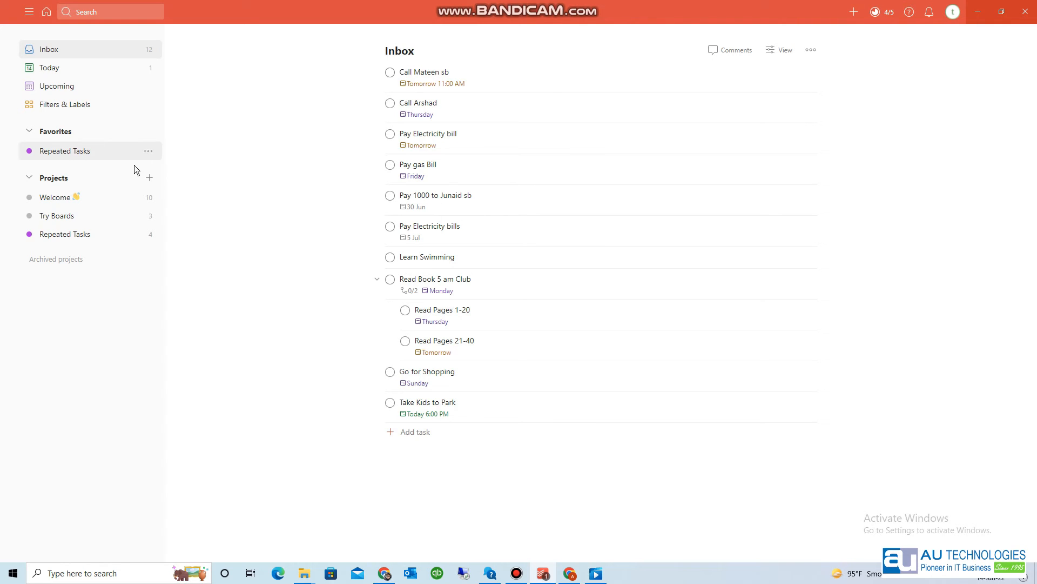
- Add a project named 'Team Tasks' with Grape colour and Add to favorites on
{"action": "left_click", "coordinate": [151, 179]}
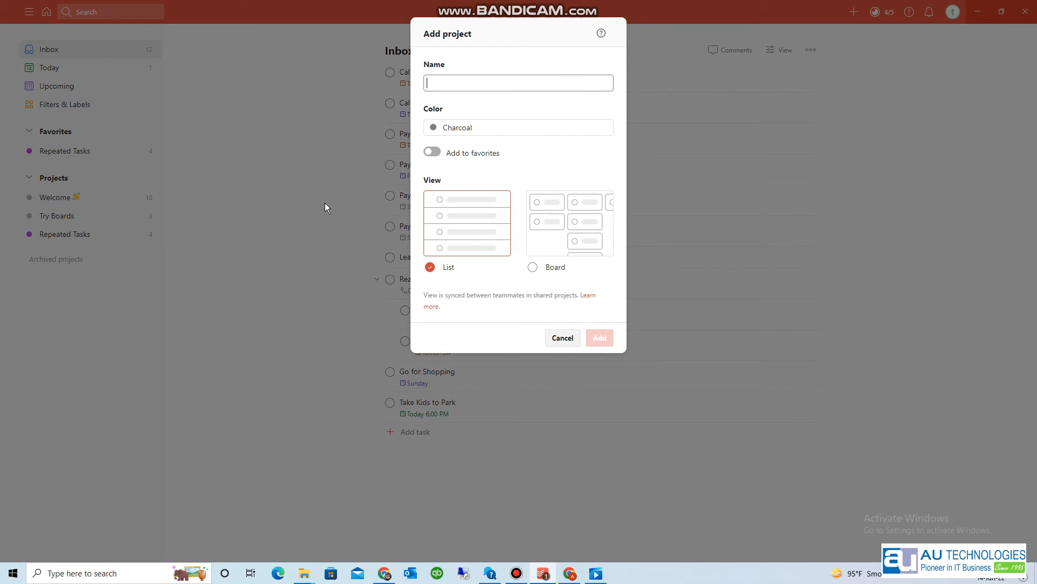
{"action": "type", "text": "Team"}
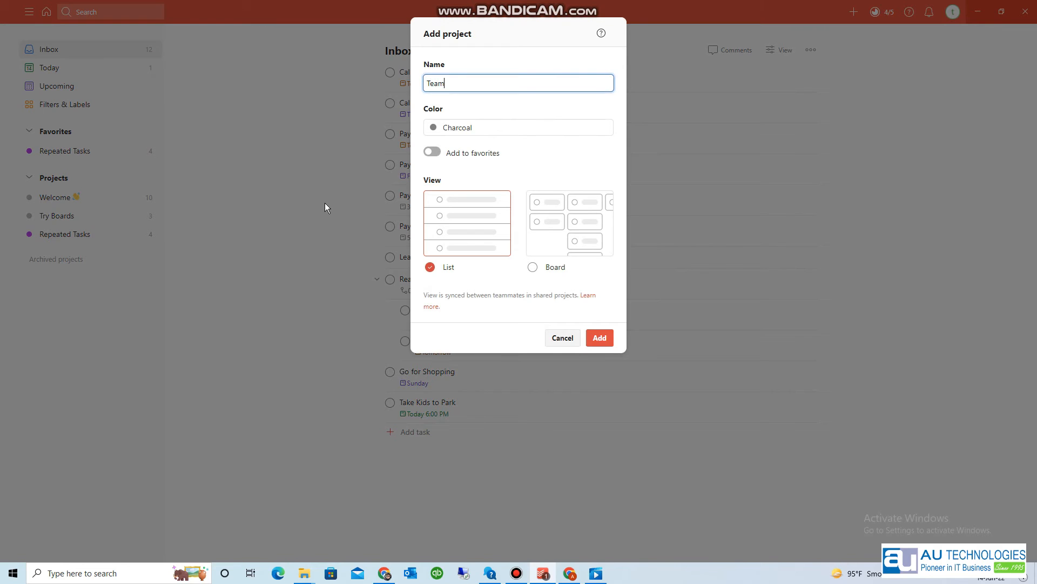
{"action": "type", "text": " Tak"}
{"action": "type", "text": "sks"}
{"action": "left_click", "coordinate": [463, 128]}
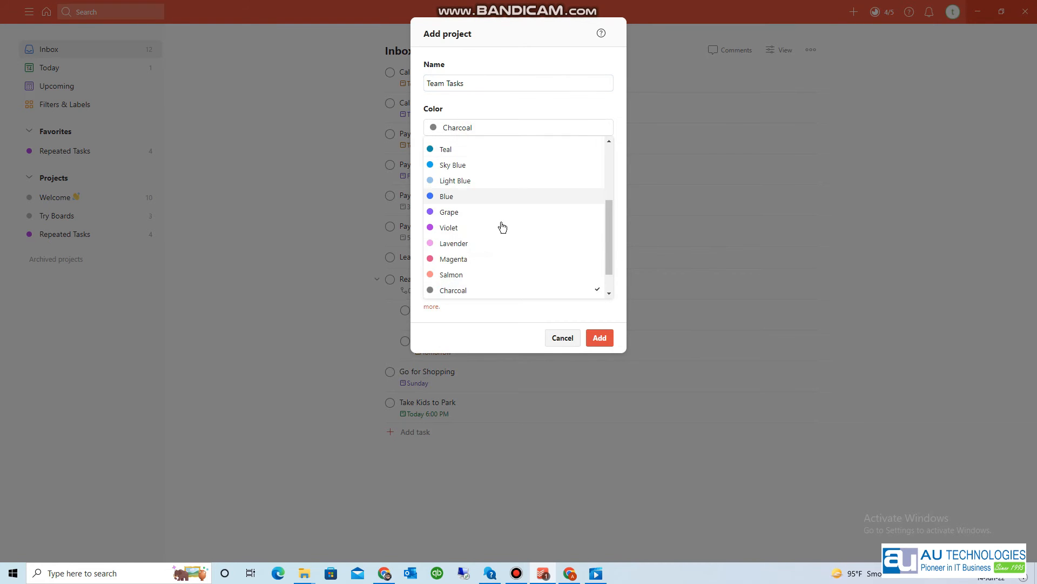
{"action": "left_click", "coordinate": [472, 213]}
{"action": "left_click", "coordinate": [431, 153]}
{"action": "left_click", "coordinate": [600, 338]}
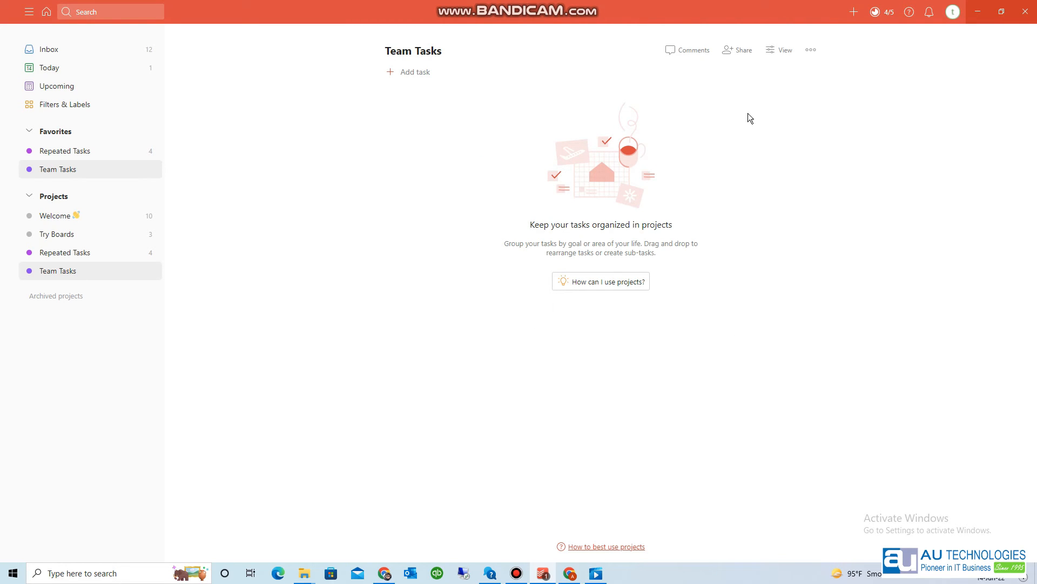
- Invite a collaborator to the Team Tasks project using their e-mail address
{"action": "left_click", "coordinate": [744, 51]}
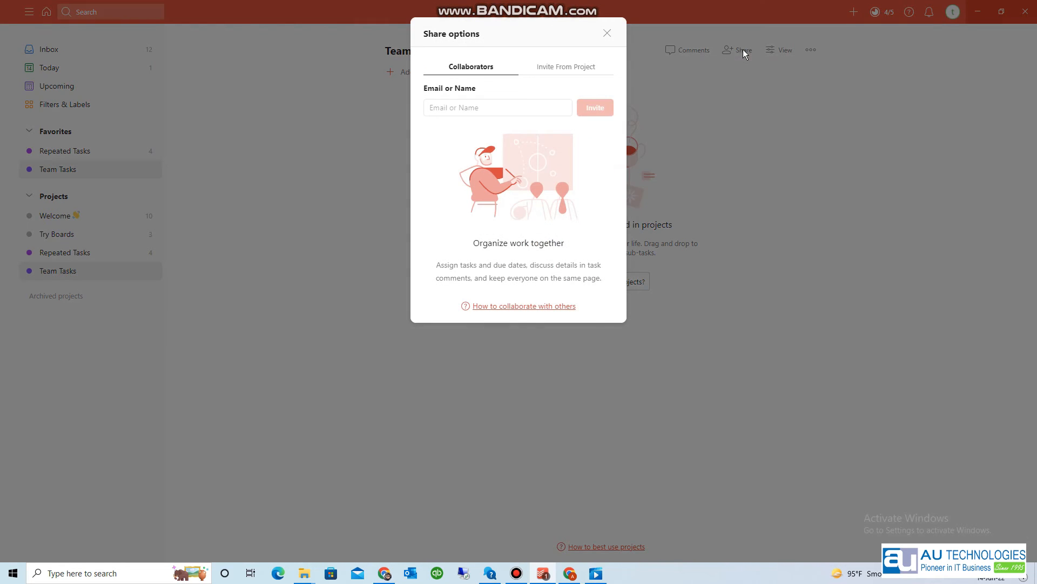
{"action": "left_click", "coordinate": [484, 114]}
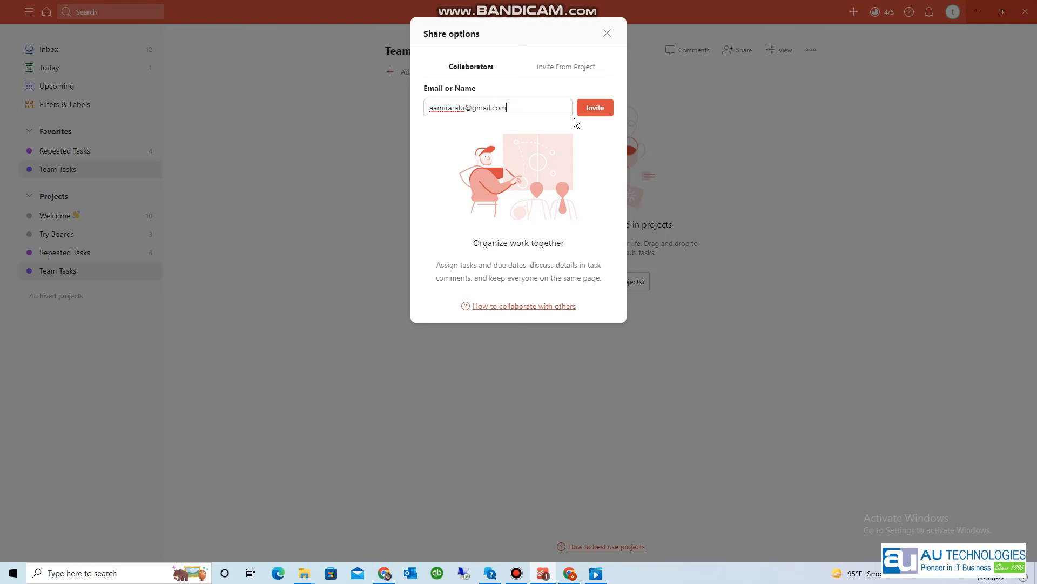
{"action": "left_click", "coordinate": [604, 117]}
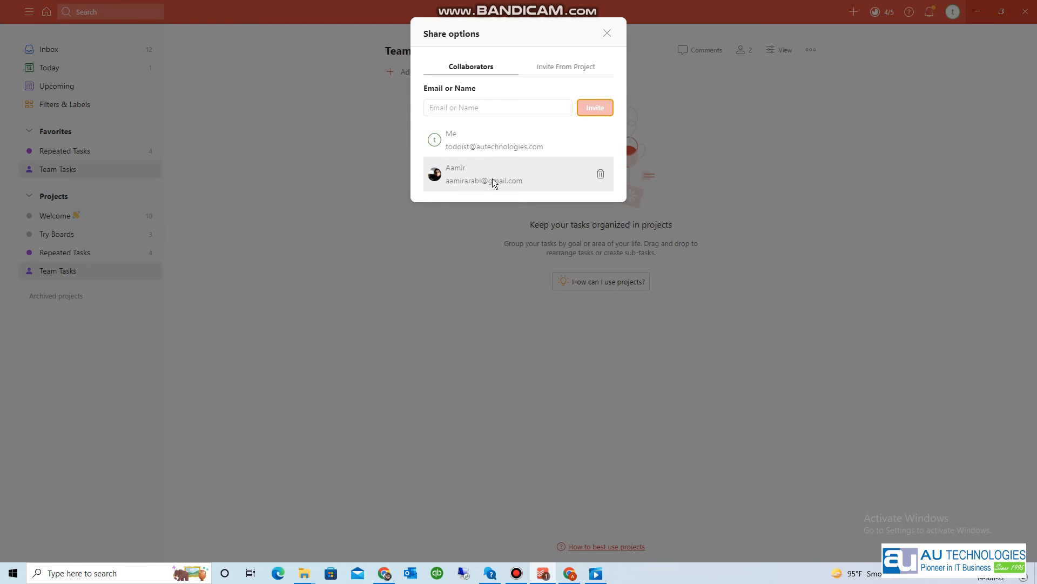
{"action": "left_click", "coordinate": [607, 34]}
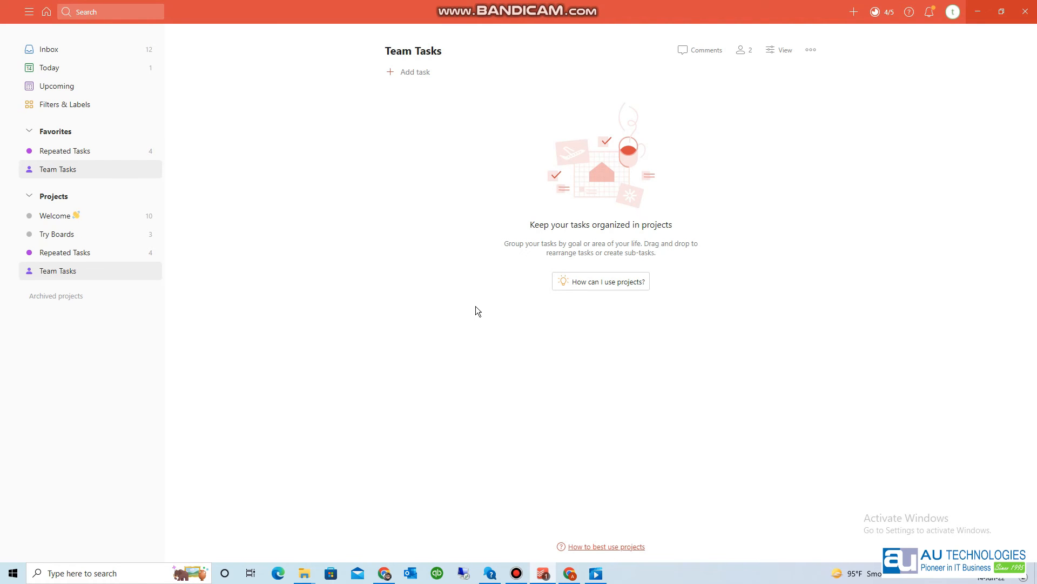
{"action": "key", "text": "q"}
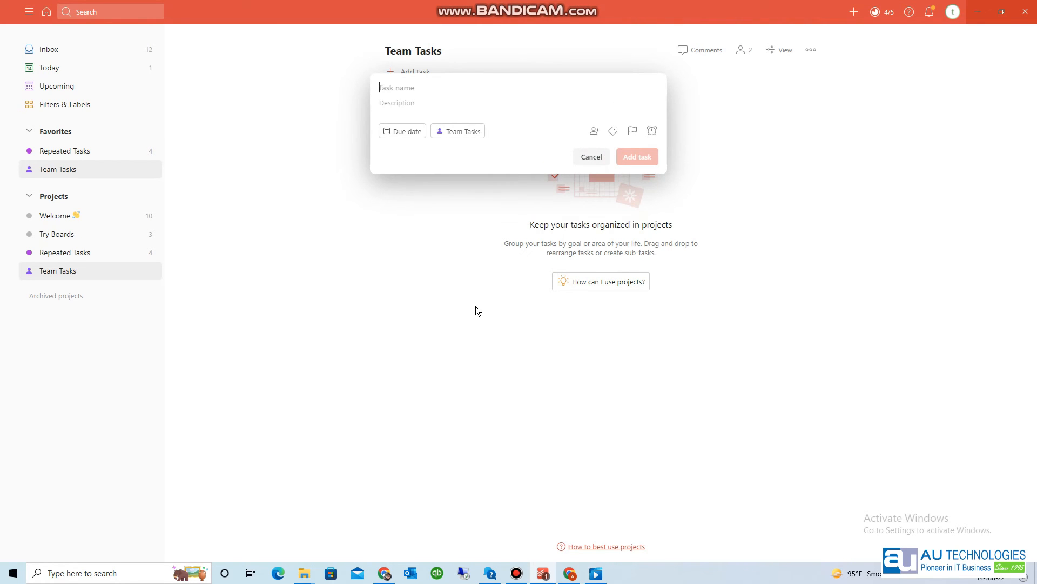
- Quick-add 'Send file to Warehouse' assigned to the collaborator, due tomorrow, then return to the Inbox
{"action": "type", "text": "Send file "}
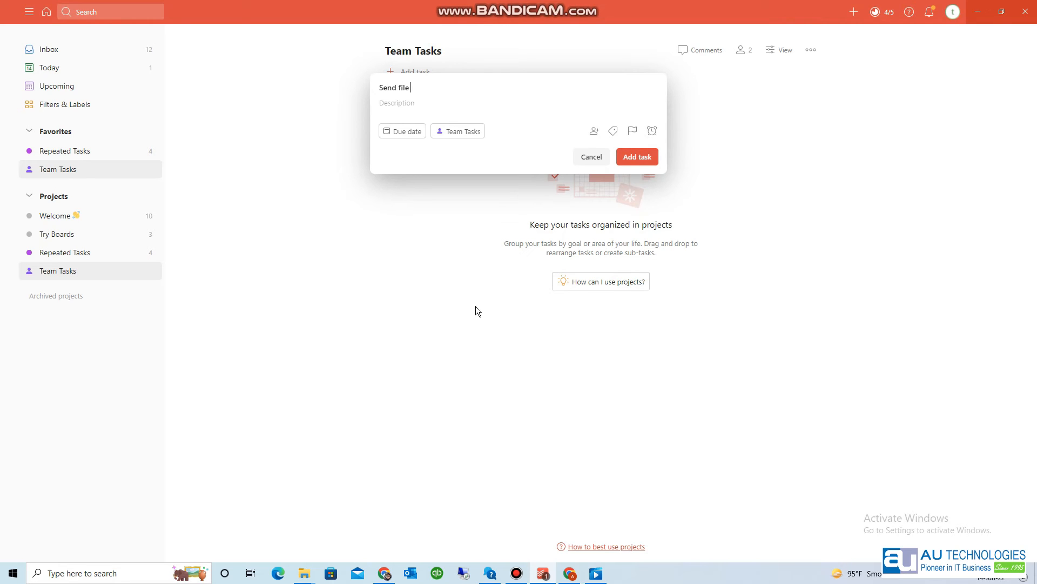
{"action": "type", "text": "to Warehouse +"}
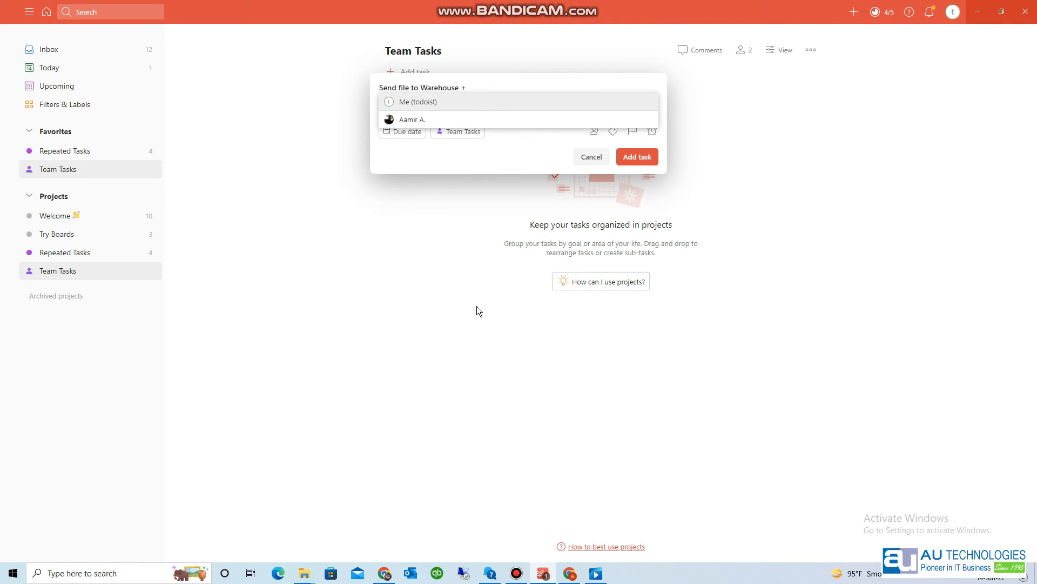
{"action": "left_click", "coordinate": [433, 120]}
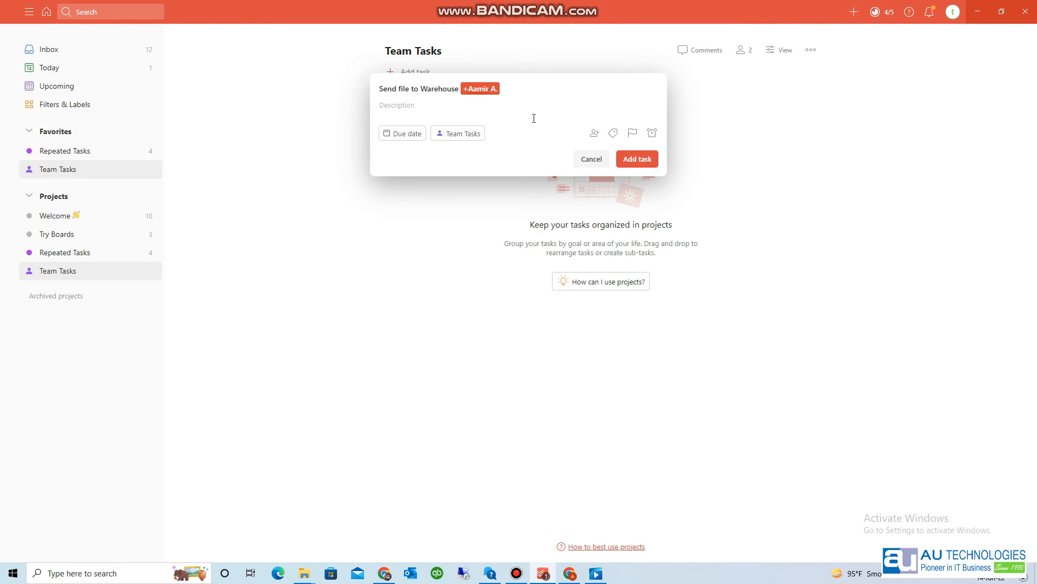
{"action": "type", "text": "tom"}
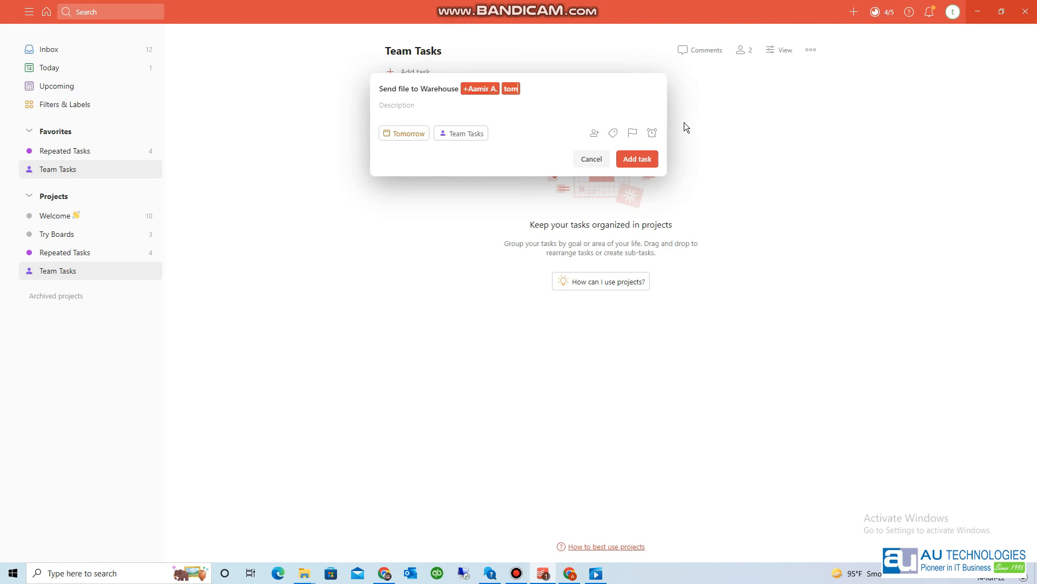
{"action": "key", "text": "Return"}
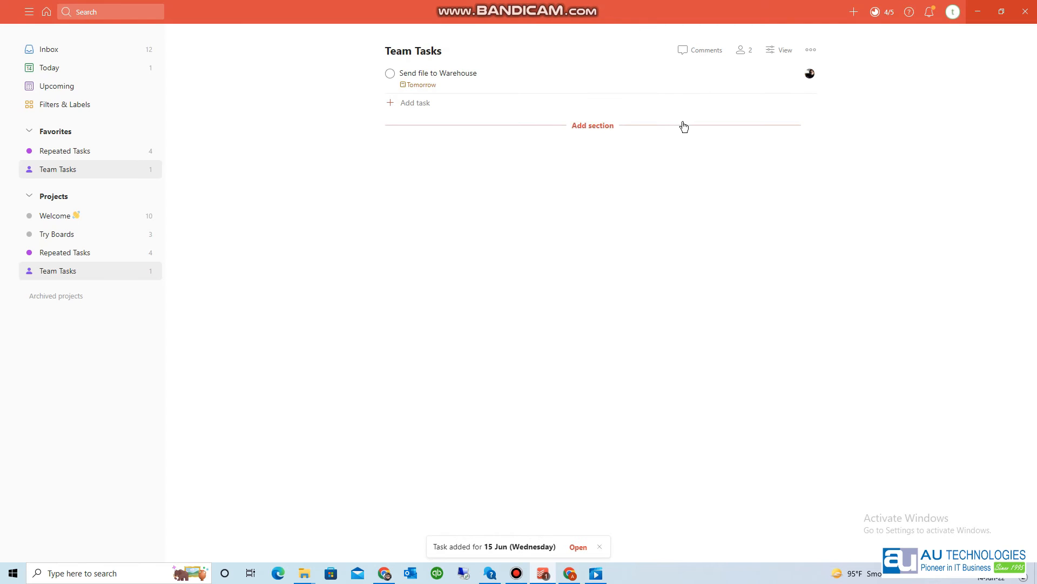
{"action": "left_click", "coordinate": [85, 49]}
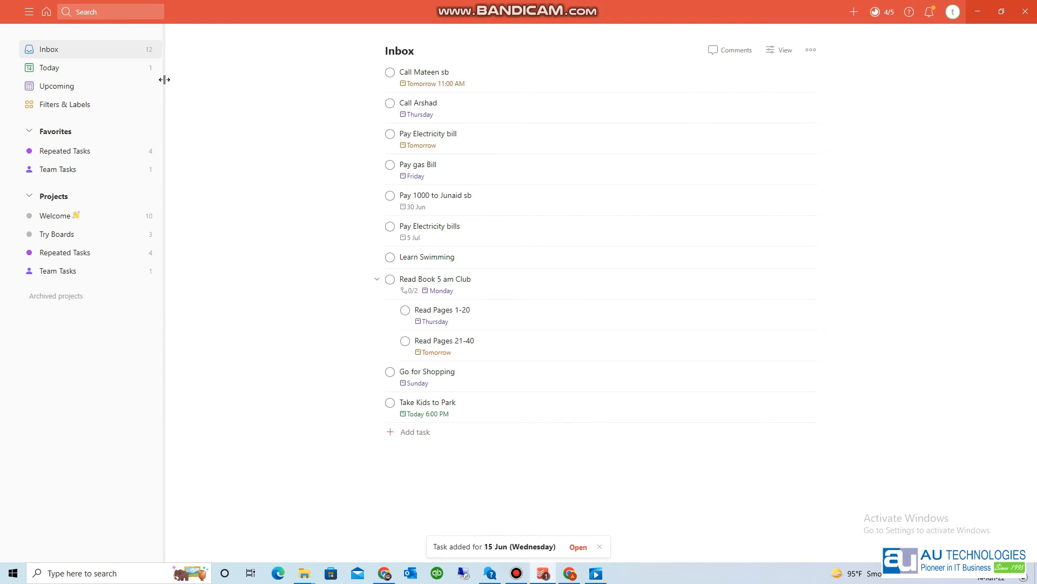
- Quick-add 'Give Regards to Friend' to #Team Tasks, assigned to the teammate, due today, then view Team Tasks
{"action": "key", "text": "q"}
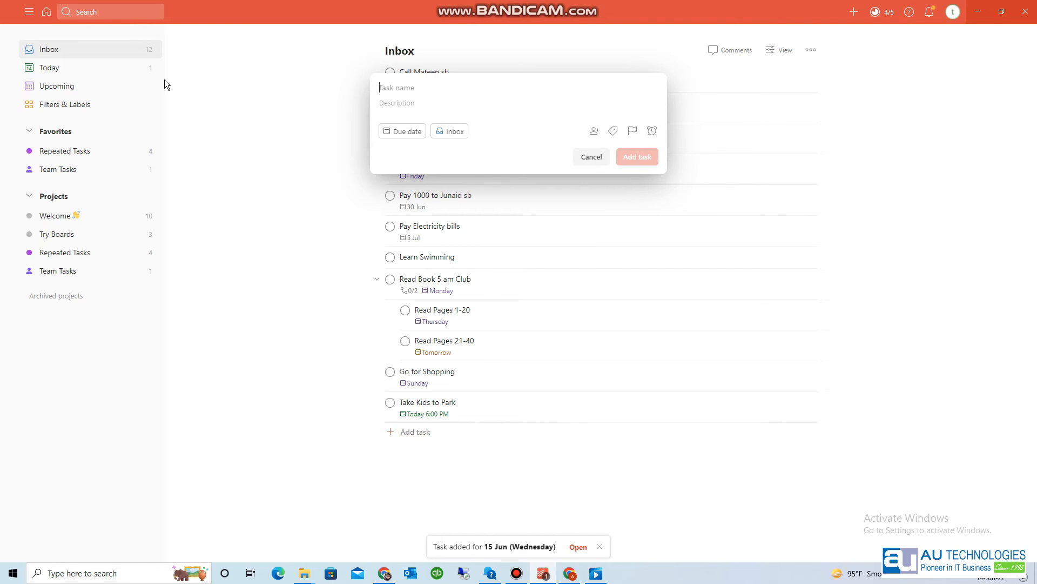
{"action": "type", "text": "Giv"}
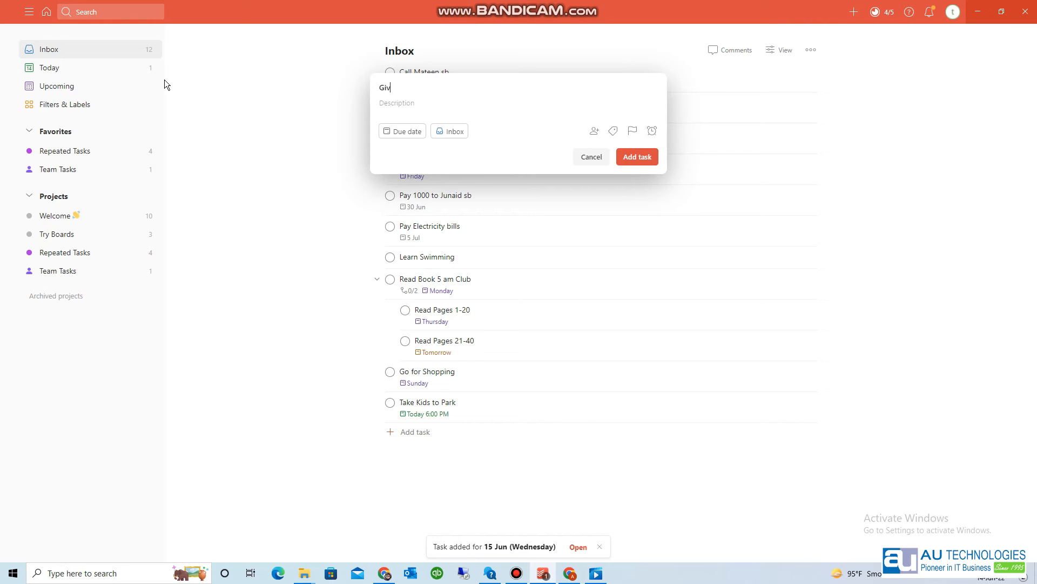
{"action": "type", "text": "e Regards to Friend"}
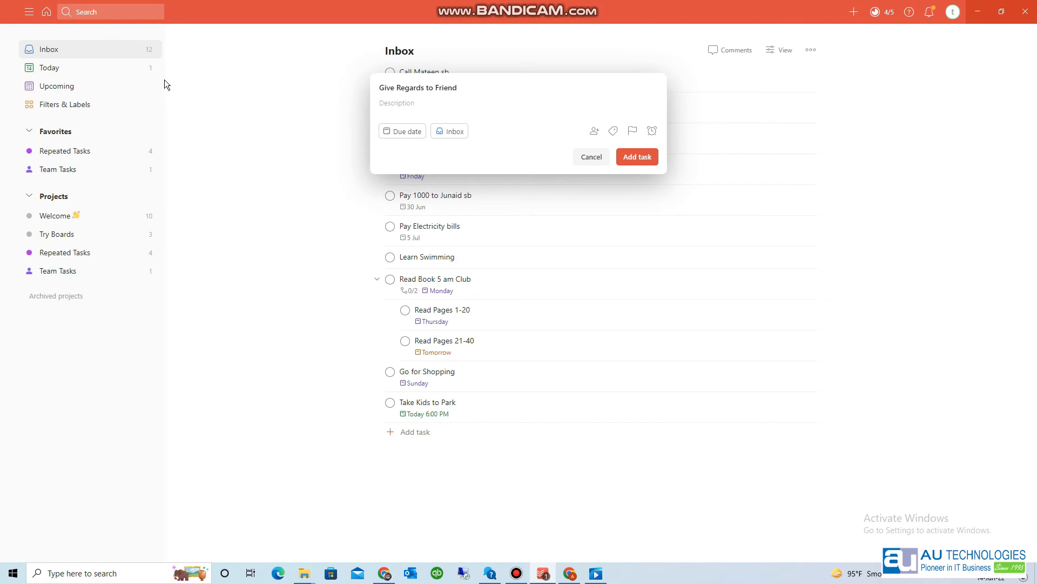
{"action": "type", "text": "#"}
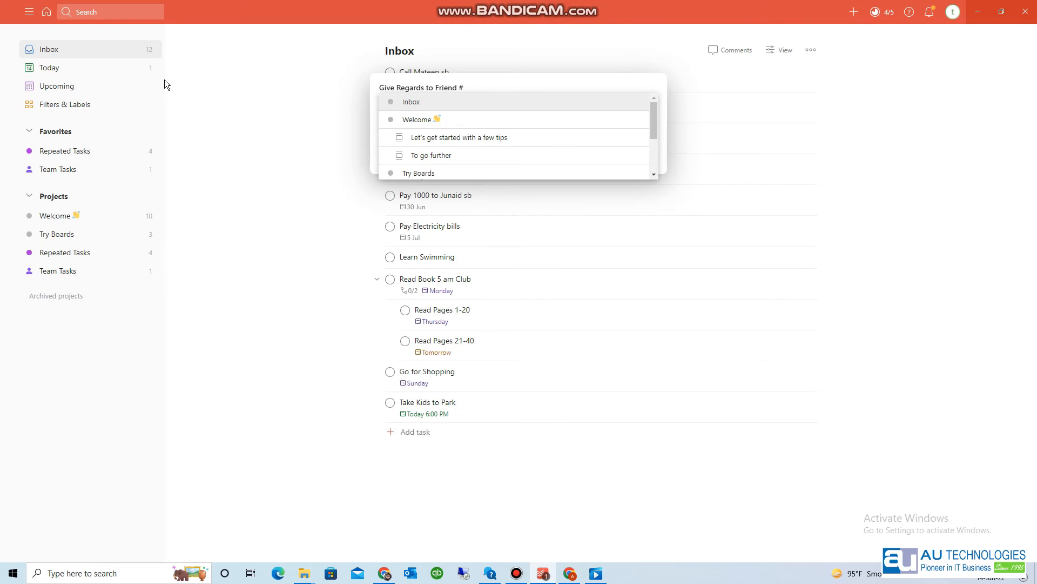
{"action": "type", "text": "ta"}
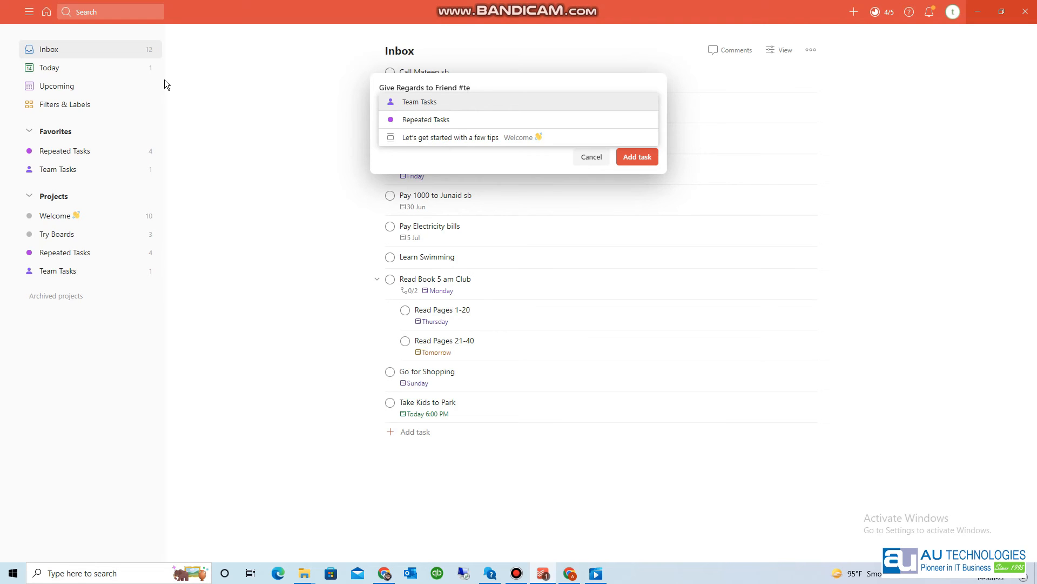
{"action": "key", "text": "Return"}
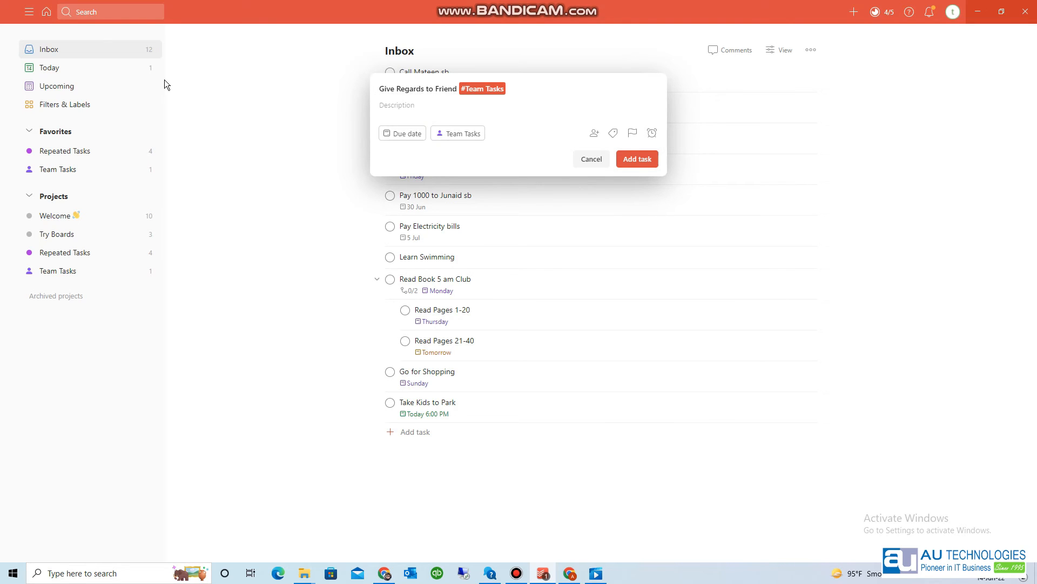
{"action": "type", "text": "+"}
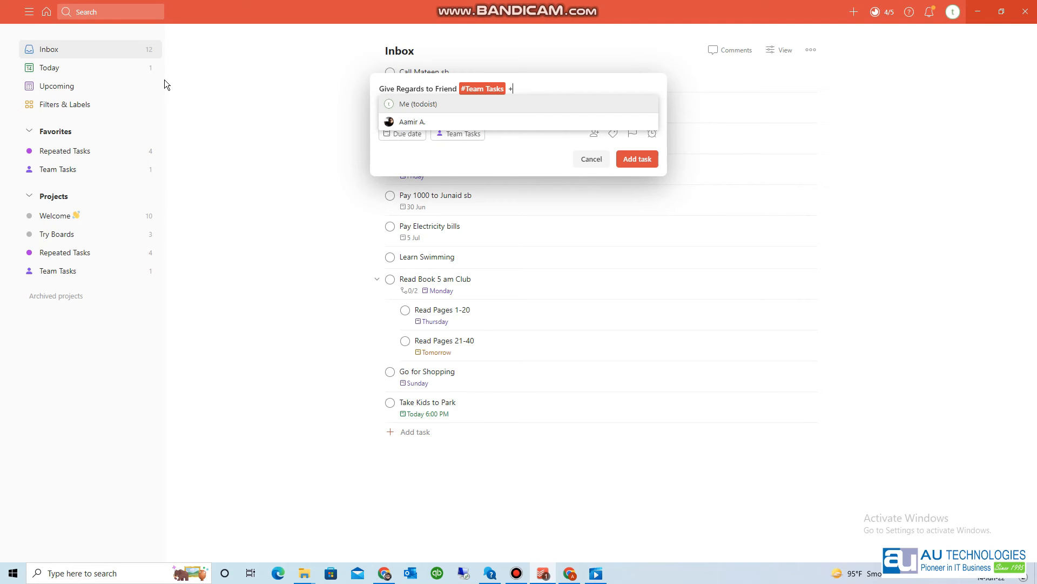
{"action": "key", "text": "Down"}
{"action": "key", "text": "Return"}
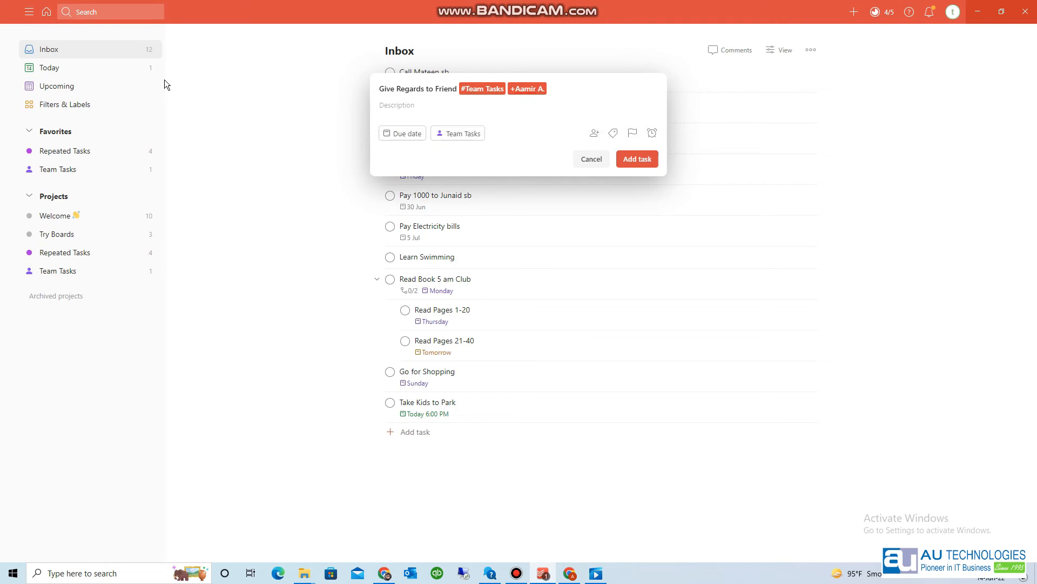
{"action": "type", "text": "today"}
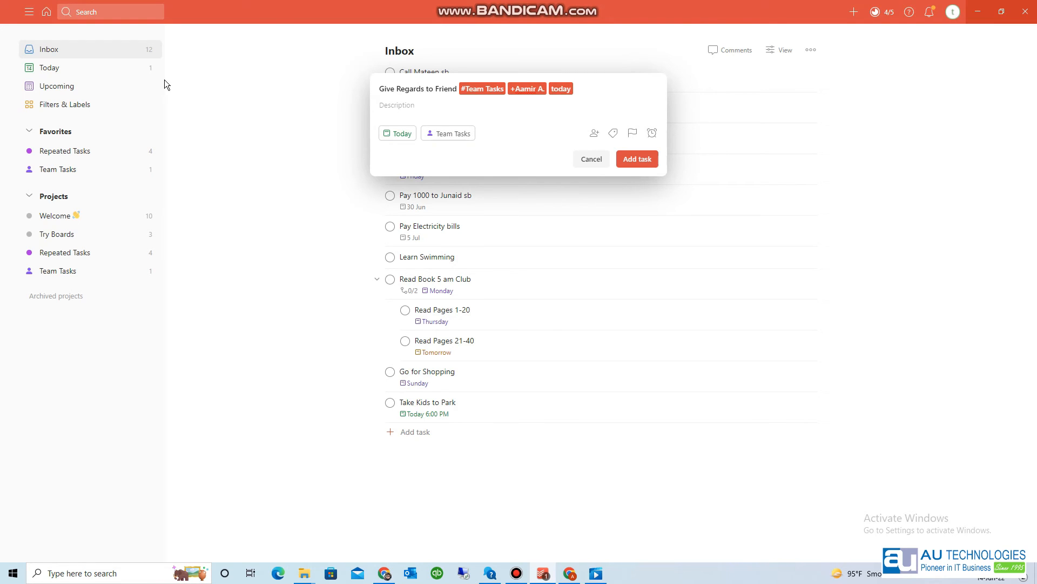
{"action": "key", "text": "Return"}
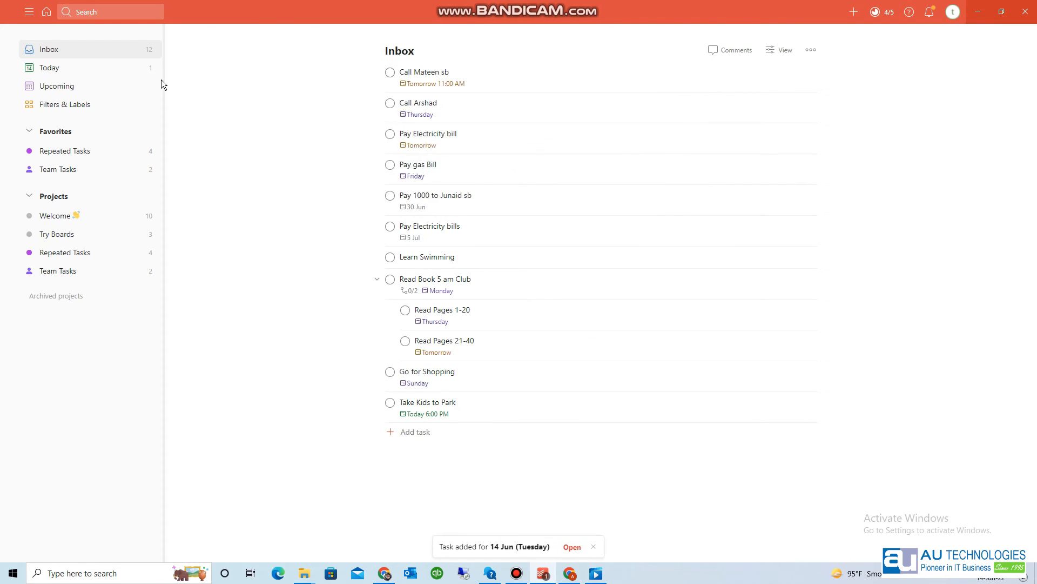
{"action": "left_click", "coordinate": [84, 172]}
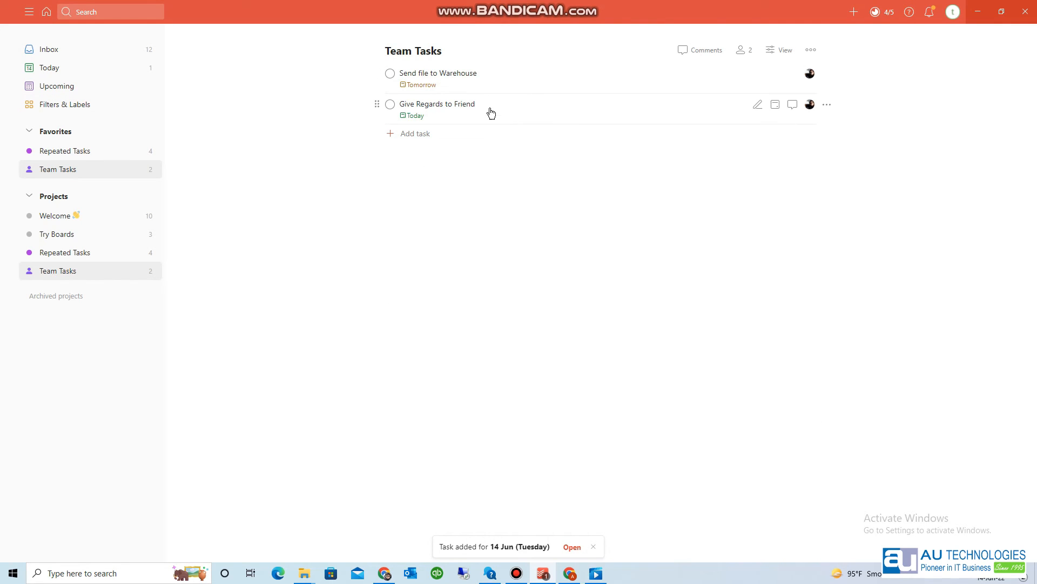
- Comment 'When will you do it ? Please confirm' on Send file to Warehouse
{"action": "left_click", "coordinate": [474, 73]}
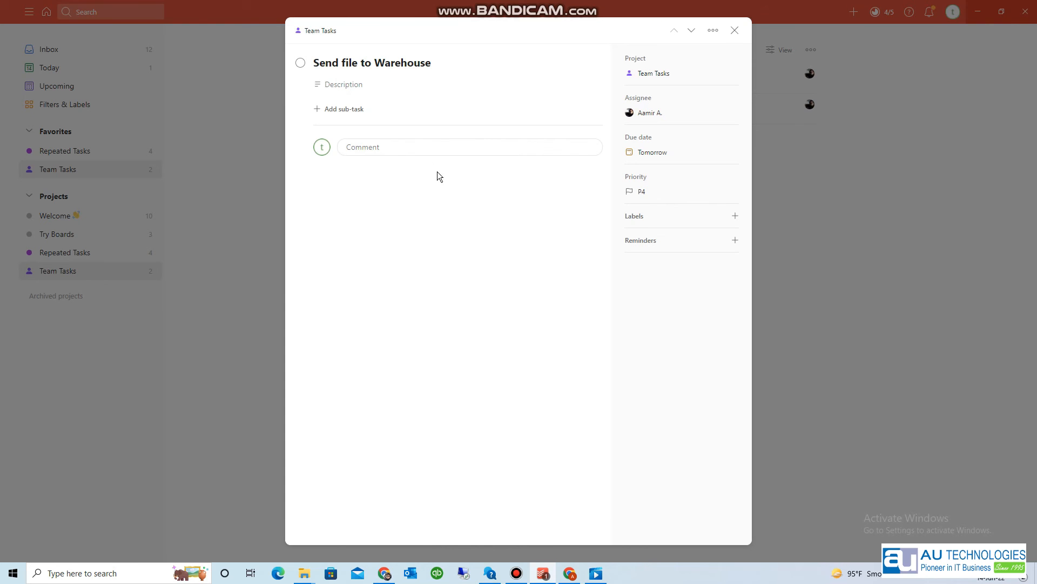
{"action": "left_click", "coordinate": [405, 147]}
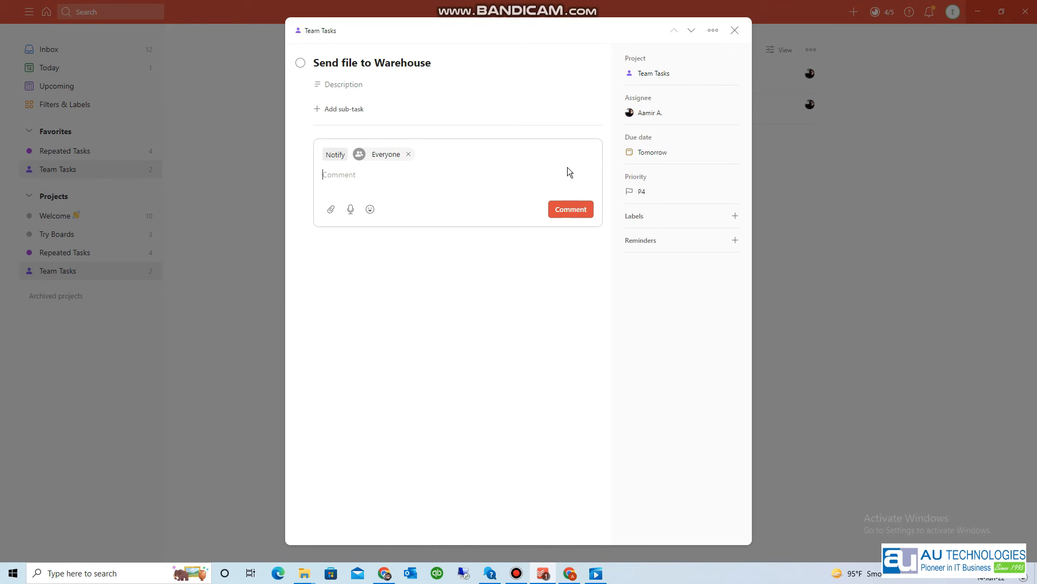
{"action": "type", "text": "When will you do it ? Please confirm"}
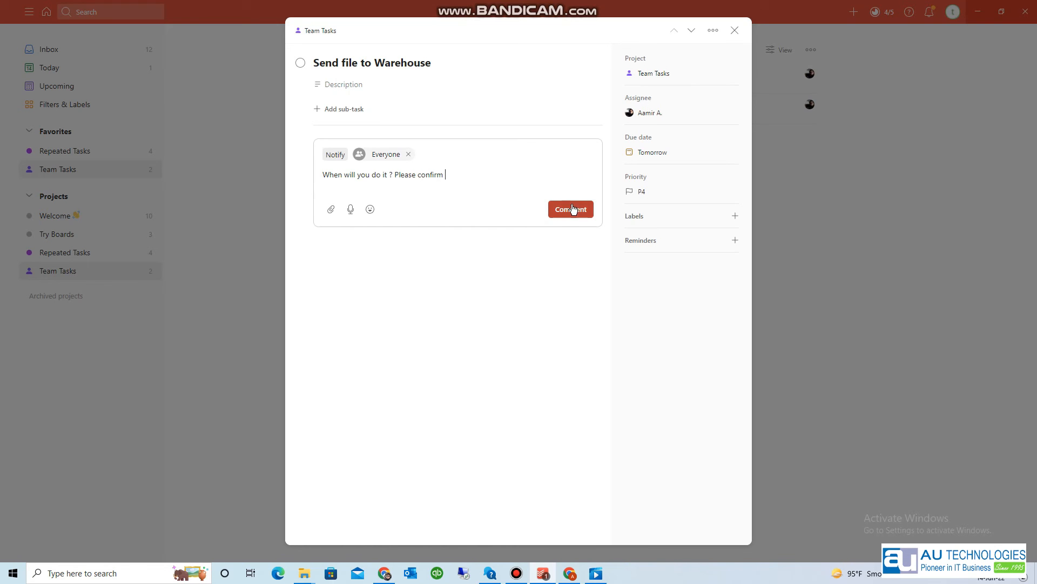
{"action": "left_click", "coordinate": [332, 211]}
{"action": "left_click", "coordinate": [484, 273]}
{"action": "left_click", "coordinate": [568, 209]}
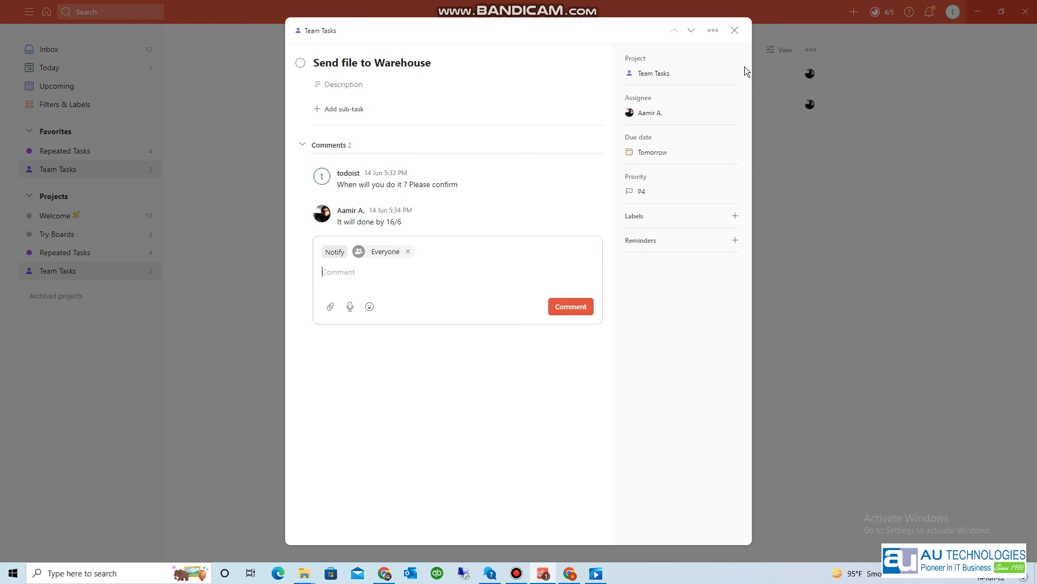
{"action": "left_click", "coordinate": [736, 31]}
- Post a 'hello' comment on Give Regards to Friend
{"action": "left_click", "coordinate": [501, 113]}
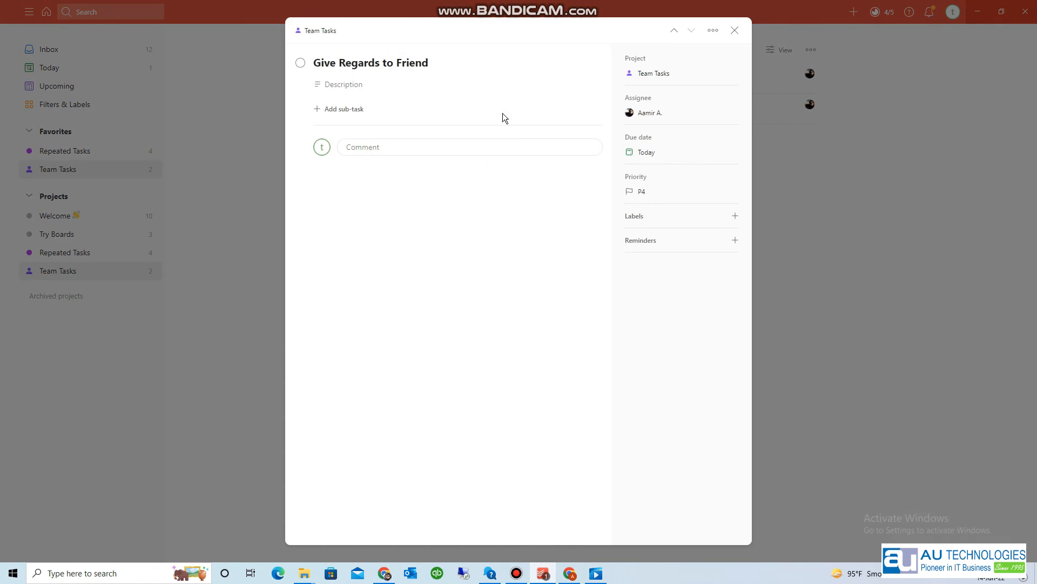
{"action": "left_click", "coordinate": [376, 152]}
{"action": "type", "text": "ca"}
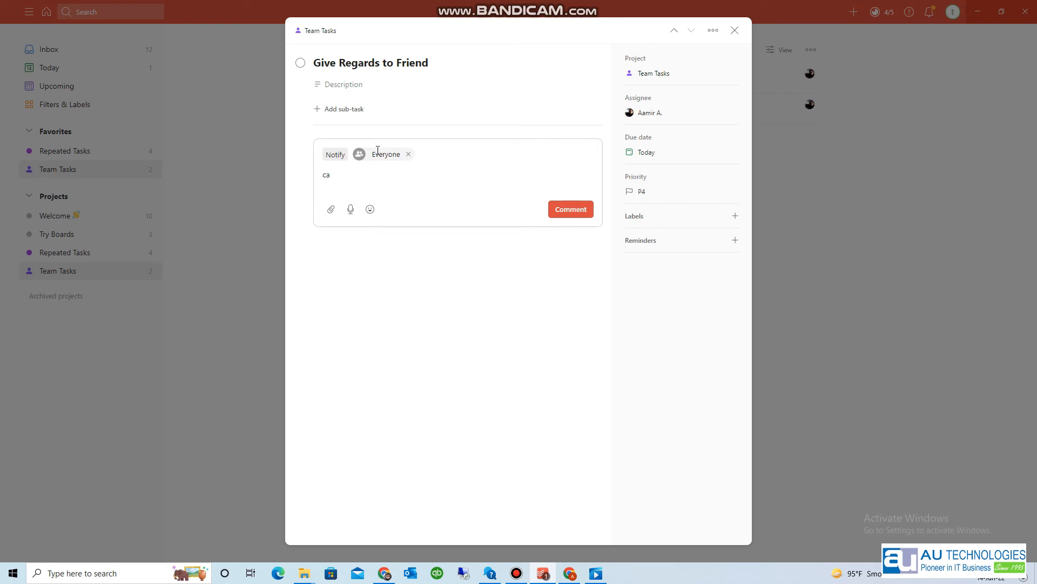
{"action": "key", "text": "BackSpace"}
{"action": "key", "text": "BackSpace"}
{"action": "type", "text": "hello"}
{"action": "left_click", "coordinate": [560, 213]}
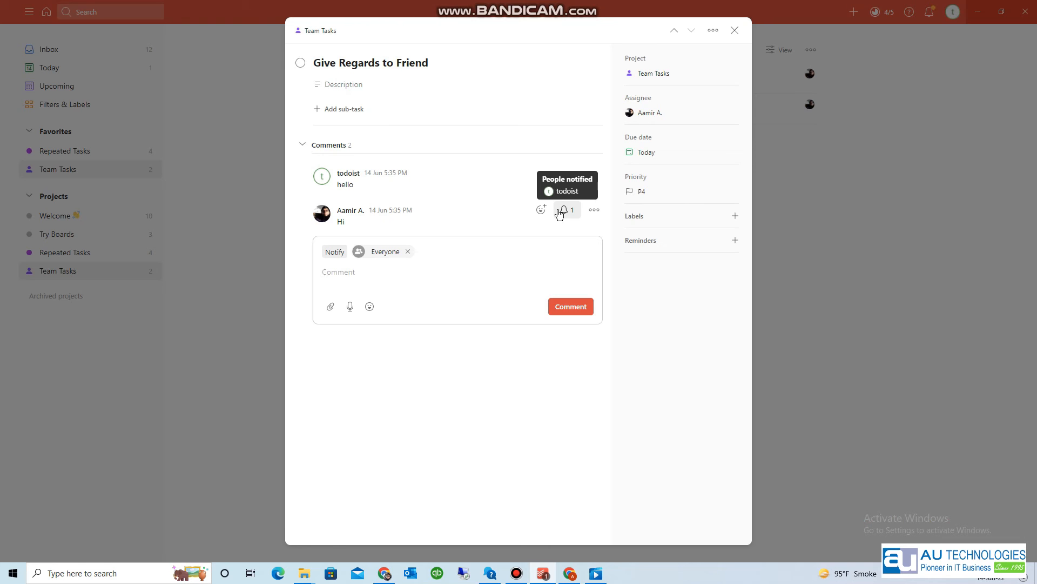
{"action": "left_click", "coordinate": [330, 308]}
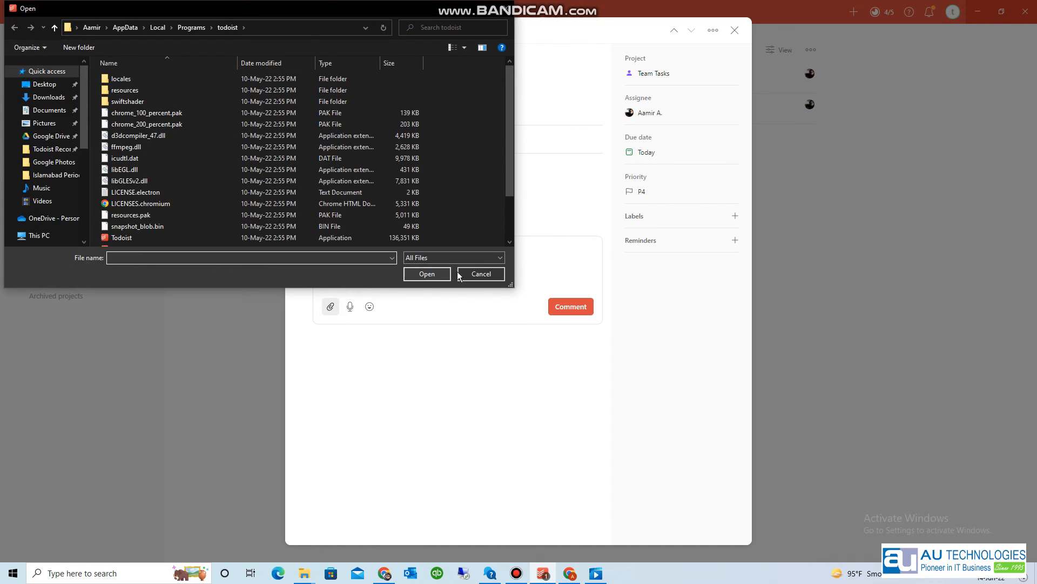
{"action": "left_click", "coordinate": [475, 274]}
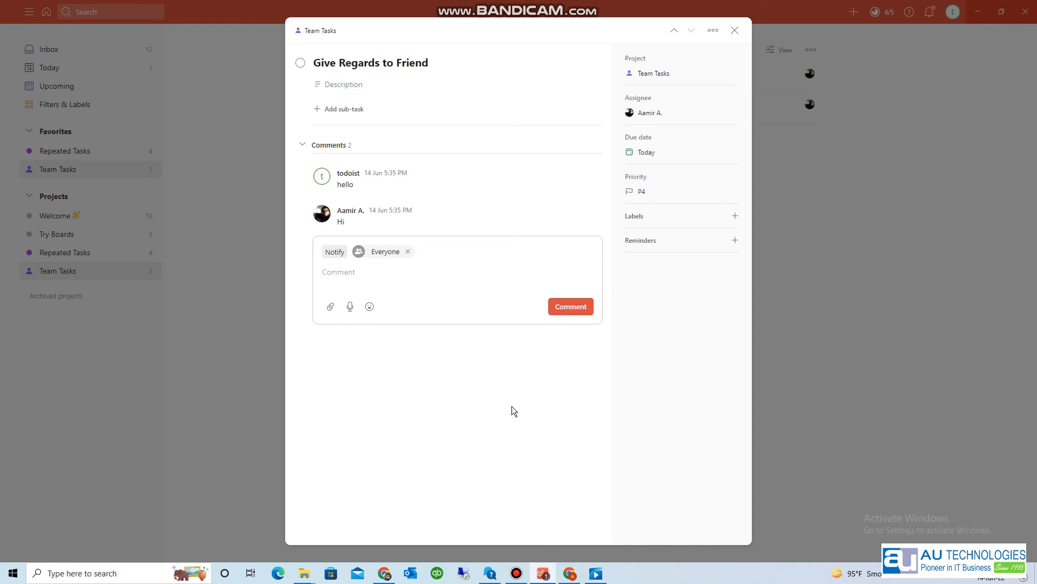
{"action": "left_click", "coordinate": [258, 273]}
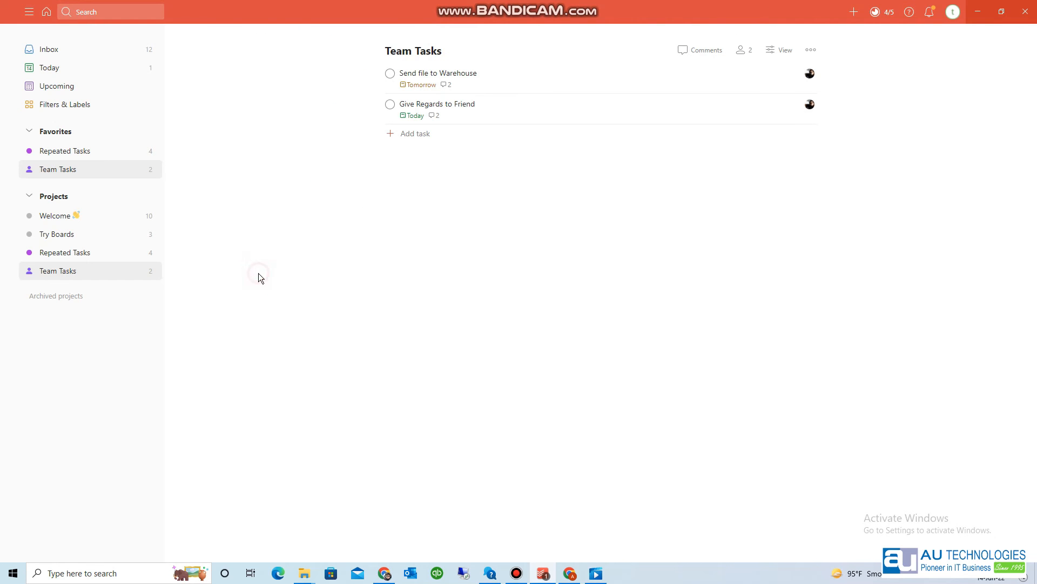
{"action": "left_click", "coordinate": [82, 106]}
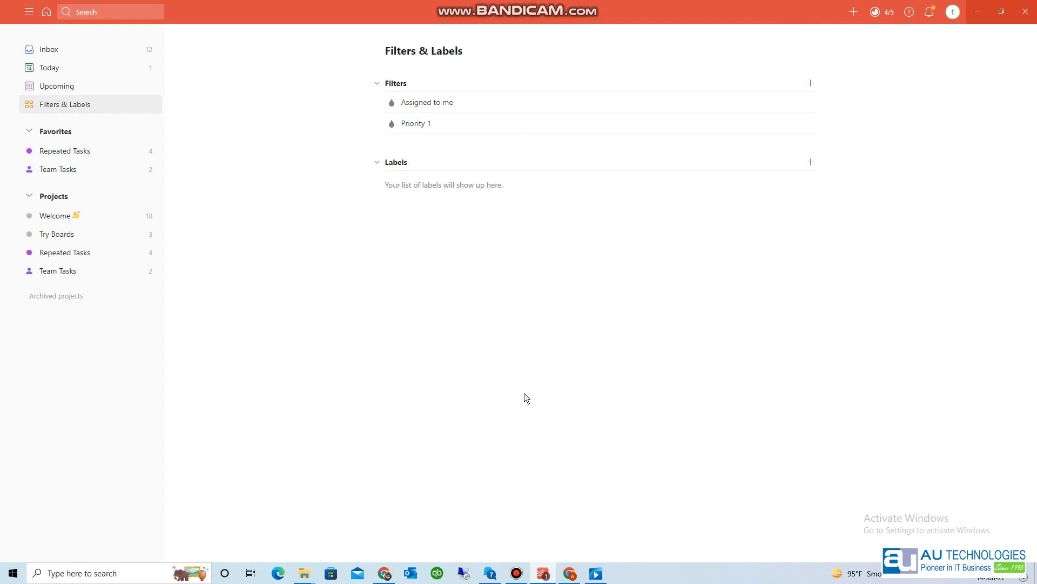
- Bring up an empty Add label form on the Filters & Labels page
{"action": "left_click", "coordinate": [866, 219]}
{"action": "left_click", "coordinate": [811, 161]}
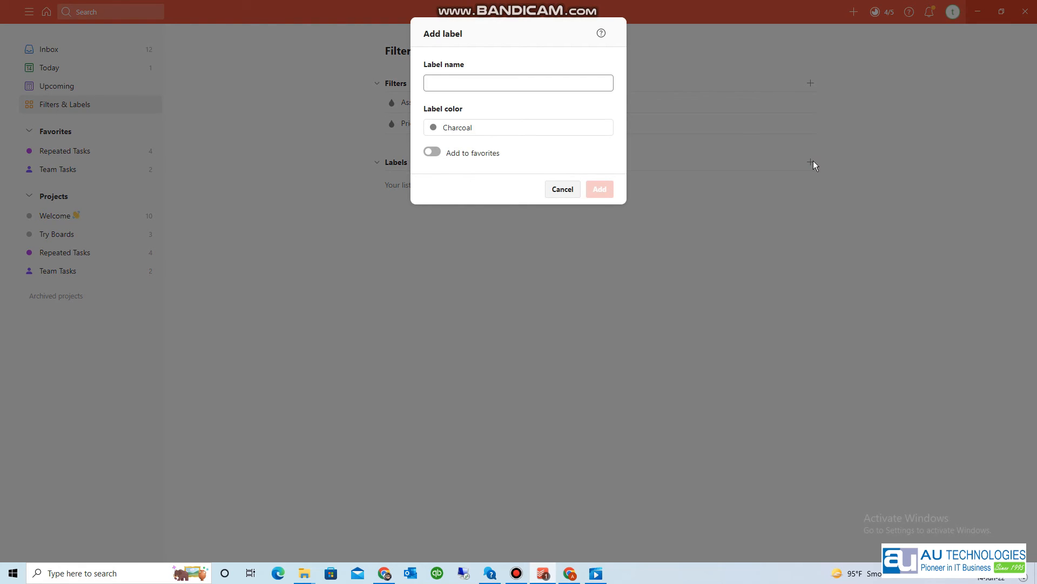
- Create a favorite label 'Calls' coloured Teal
{"action": "type", "text": "Calls"}
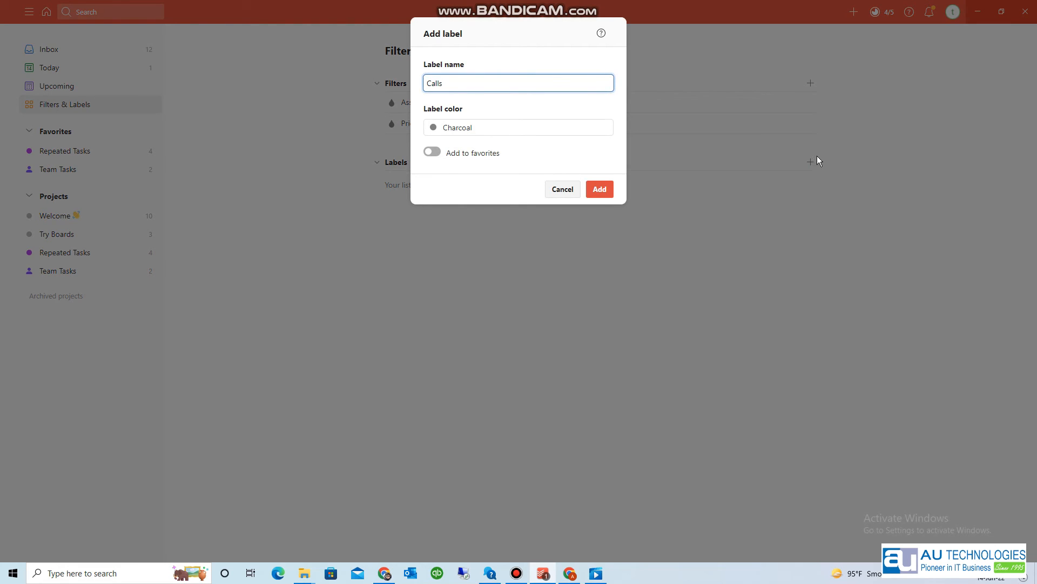
{"action": "left_click", "coordinate": [456, 128]}
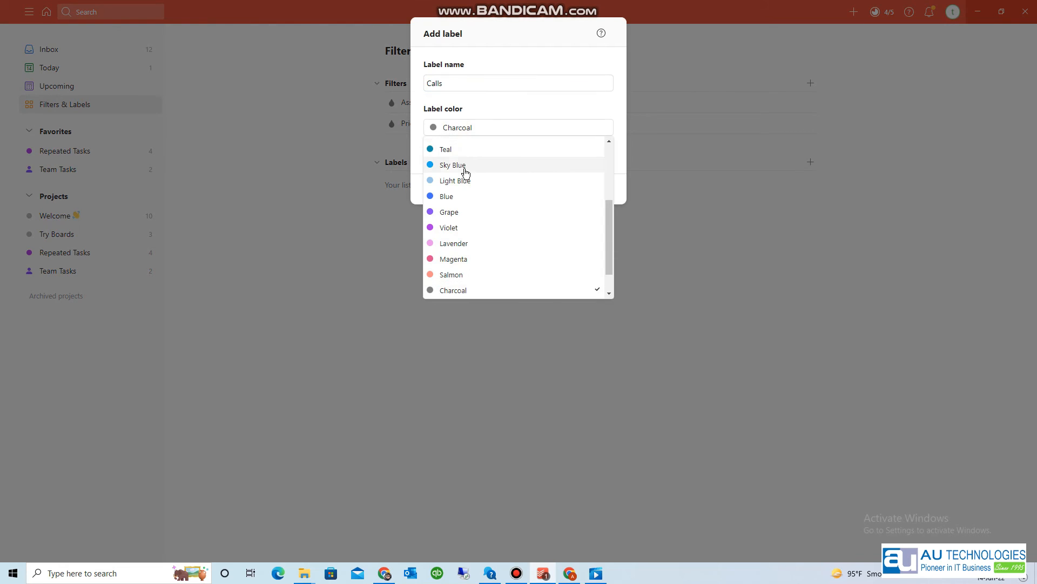
{"action": "left_click", "coordinate": [464, 155]}
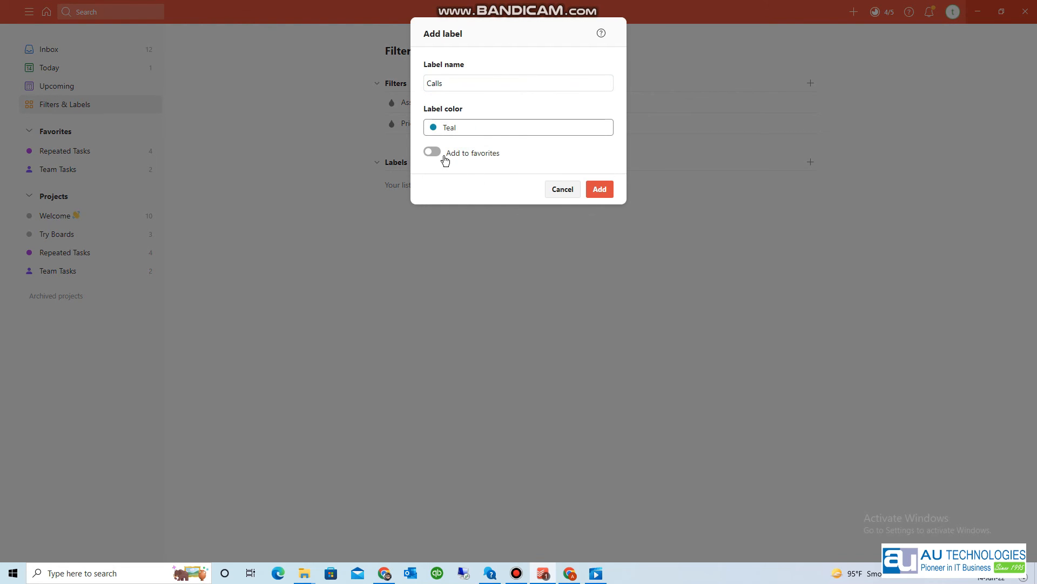
{"action": "left_click", "coordinate": [442, 157]}
{"action": "left_click", "coordinate": [598, 189]}
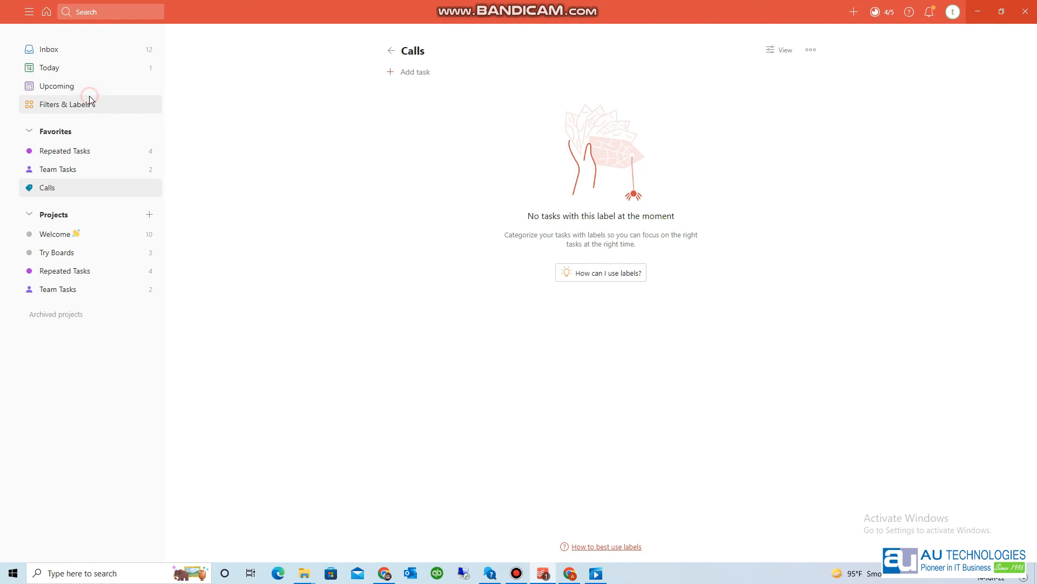
- Create a favorite label named 'Home'
{"action": "left_click", "coordinate": [78, 108]}
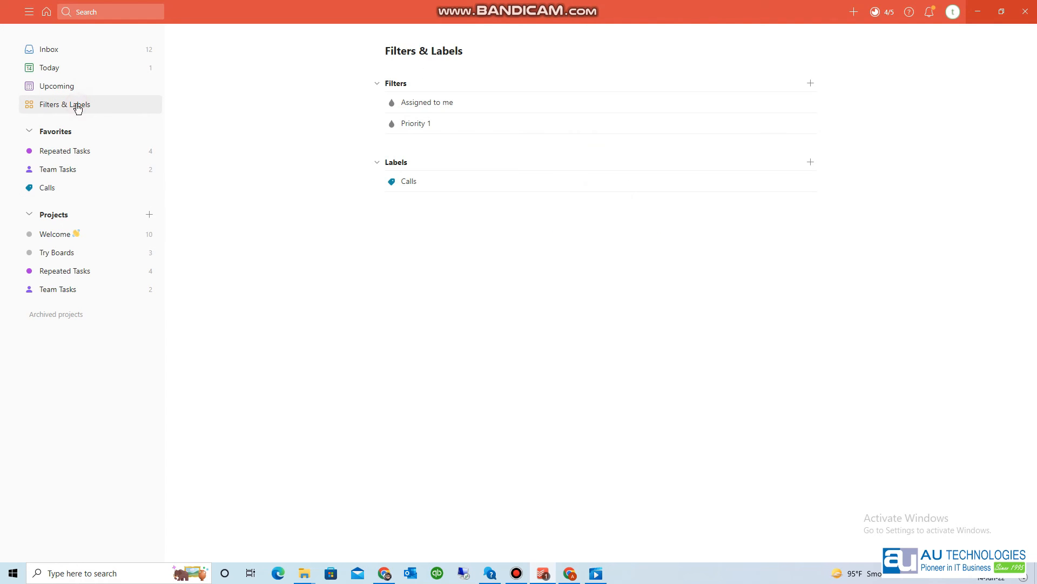
{"action": "left_click", "coordinate": [811, 162]}
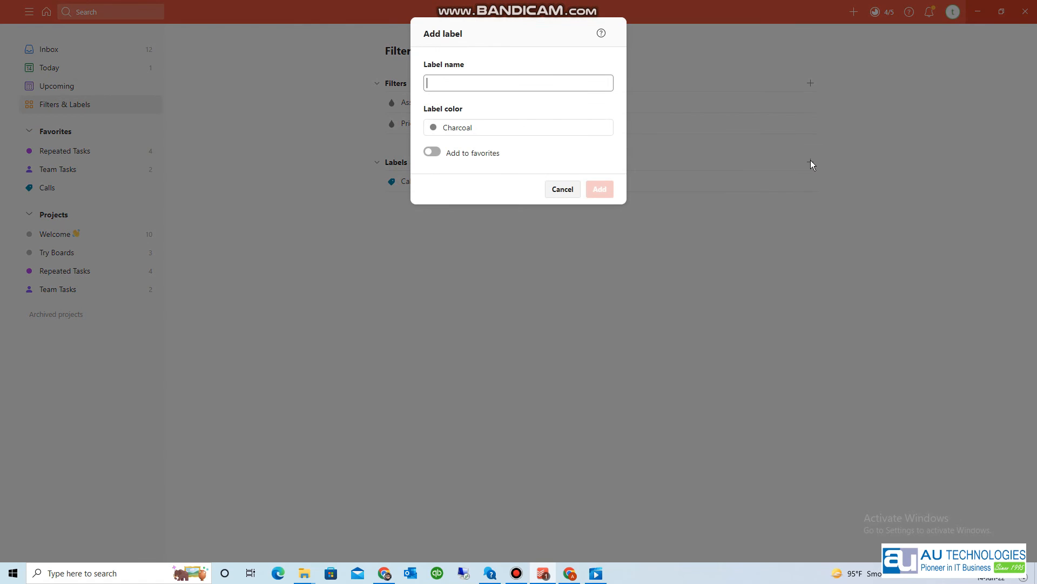
{"action": "type", "text": "Home"}
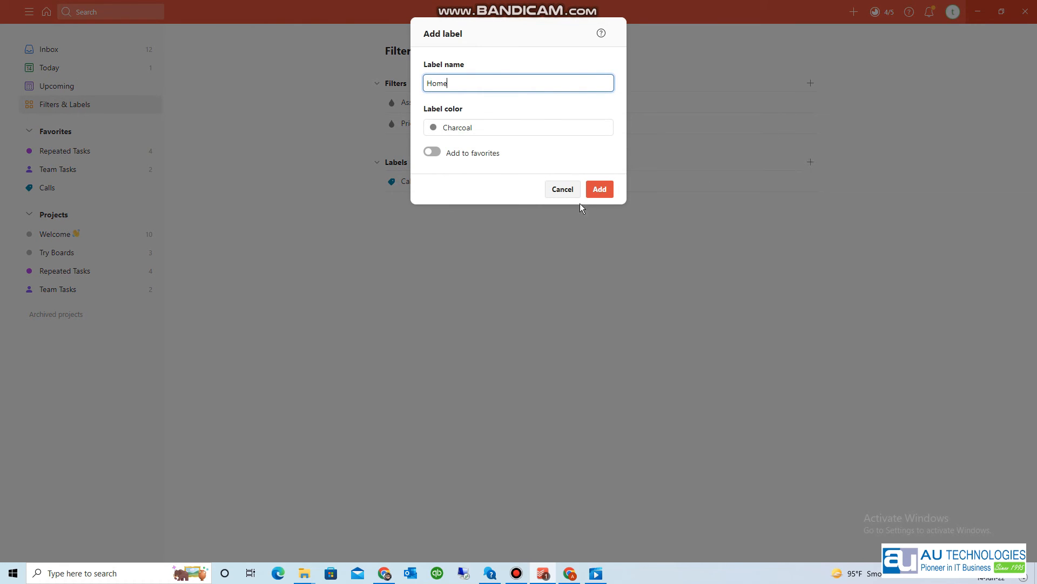
{"action": "left_click", "coordinate": [439, 153]}
{"action": "left_click", "coordinate": [599, 190]}
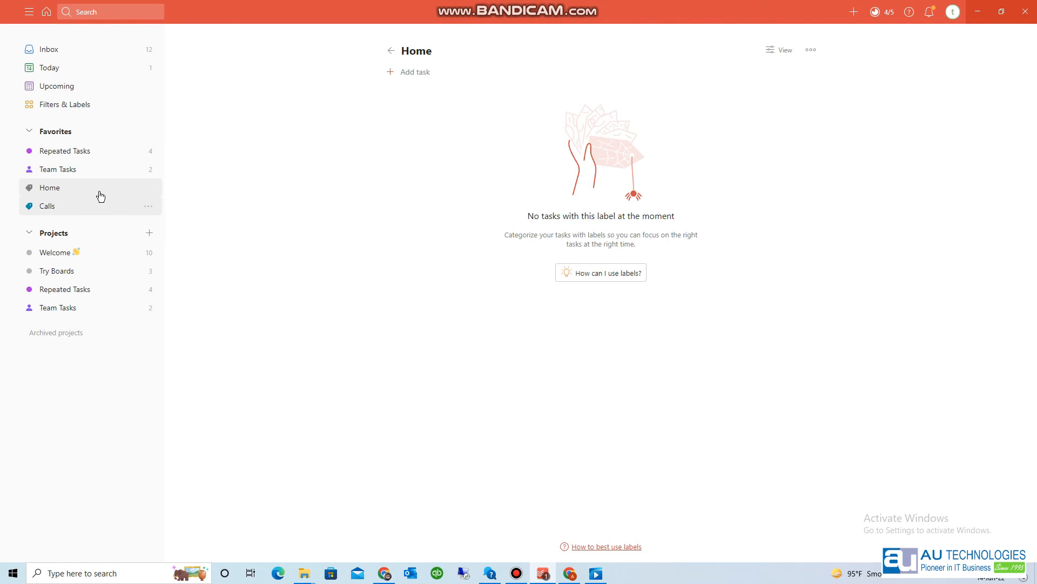
- Create a favorite 'Office' label coloured Salmon, then go back to the Inbox
{"action": "left_click", "coordinate": [100, 105]}
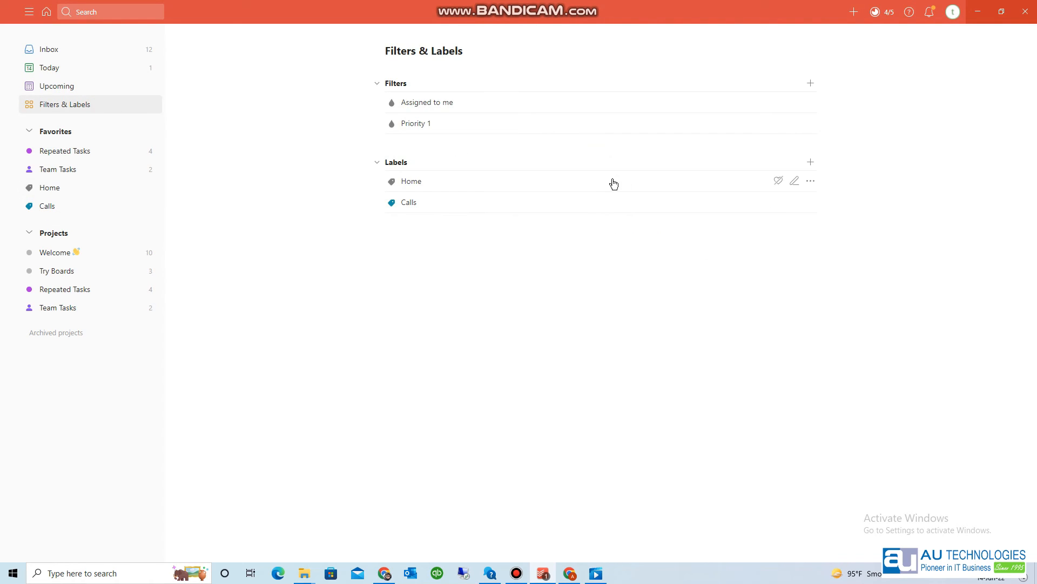
{"action": "left_click", "coordinate": [811, 163]}
{"action": "type", "text": "Office"}
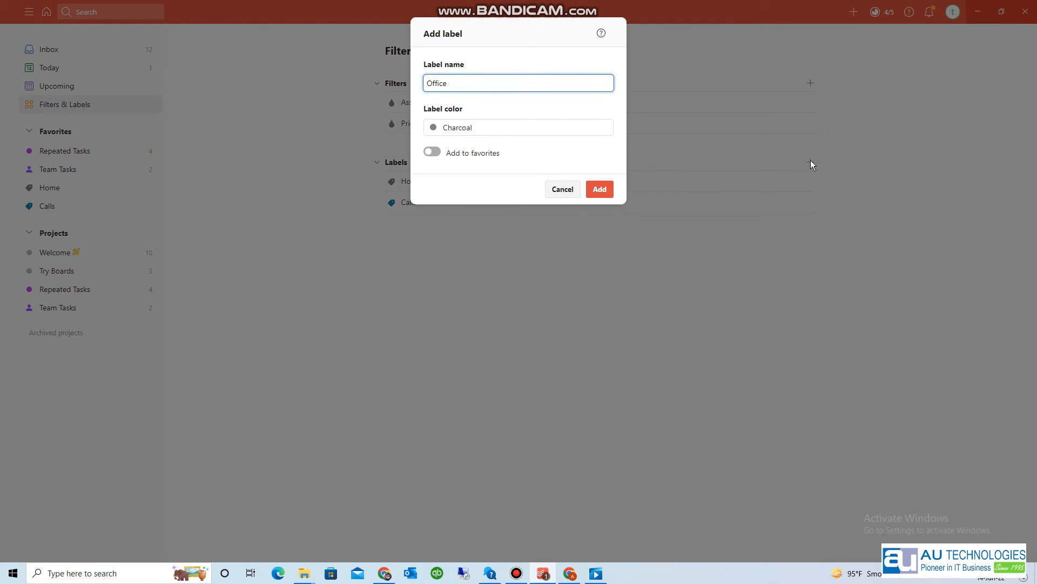
{"action": "left_click", "coordinate": [454, 126]}
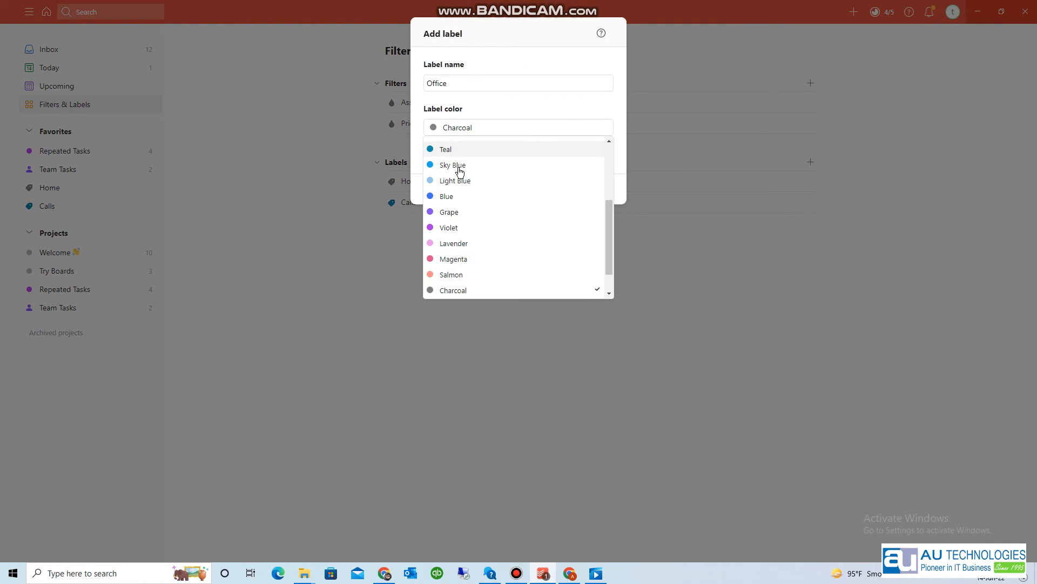
{"action": "left_click", "coordinate": [460, 273]}
{"action": "left_click", "coordinate": [432, 152]}
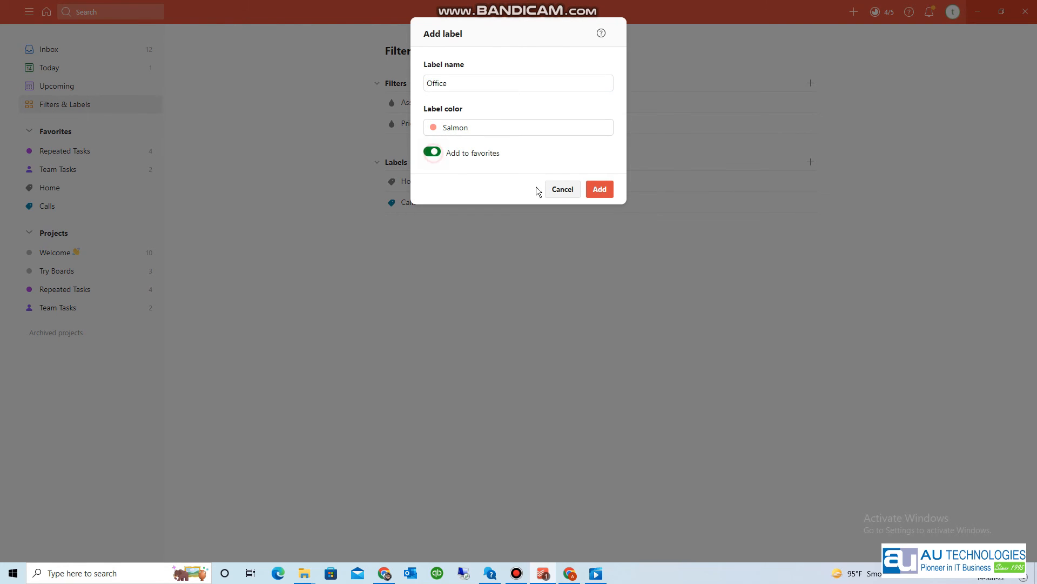
{"action": "left_click", "coordinate": [603, 190]}
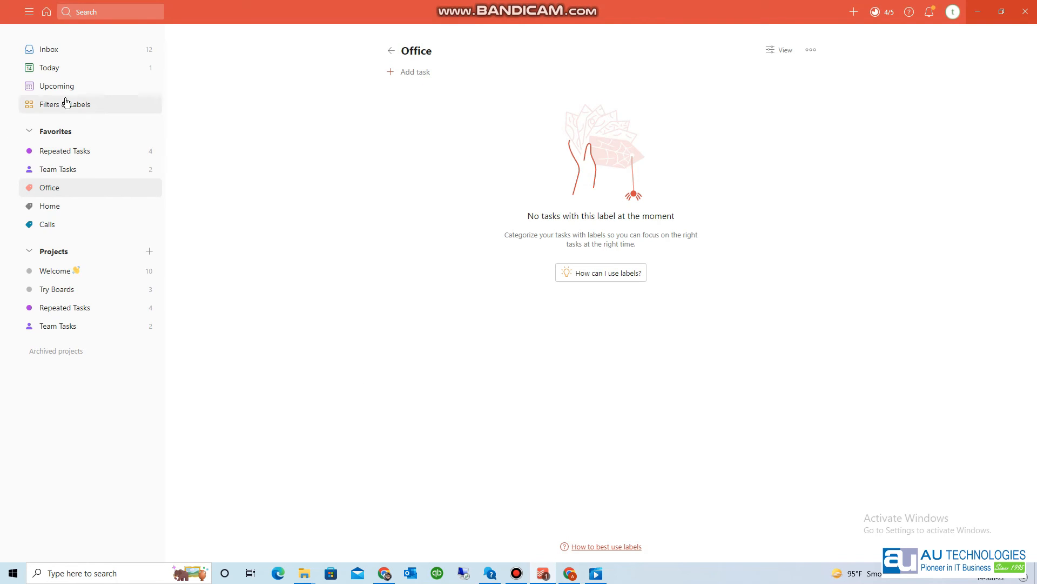
{"action": "left_click", "coordinate": [92, 50]}
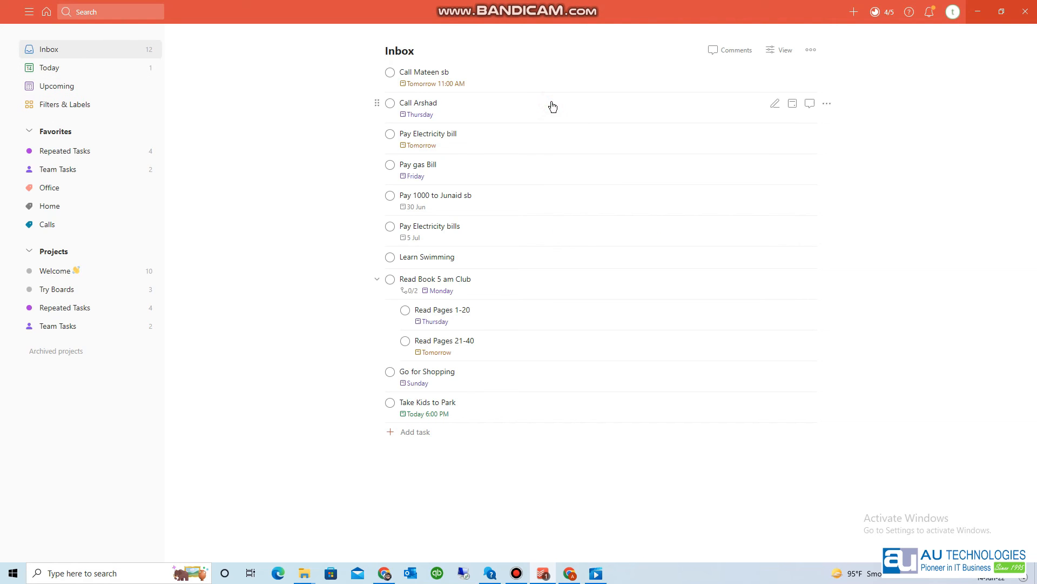
{"action": "left_click", "coordinate": [488, 80]}
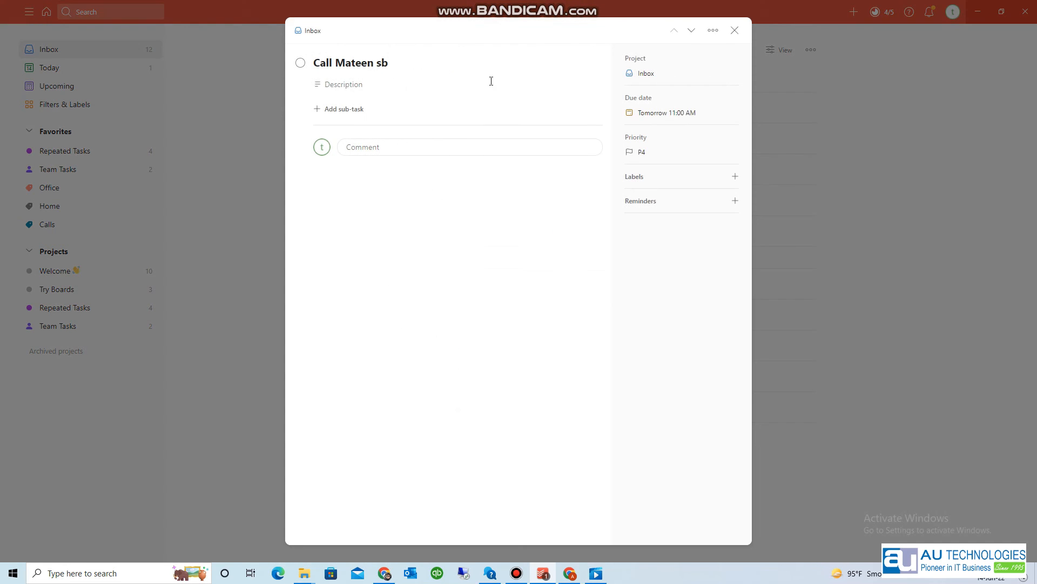
{"action": "left_click", "coordinate": [421, 64]}
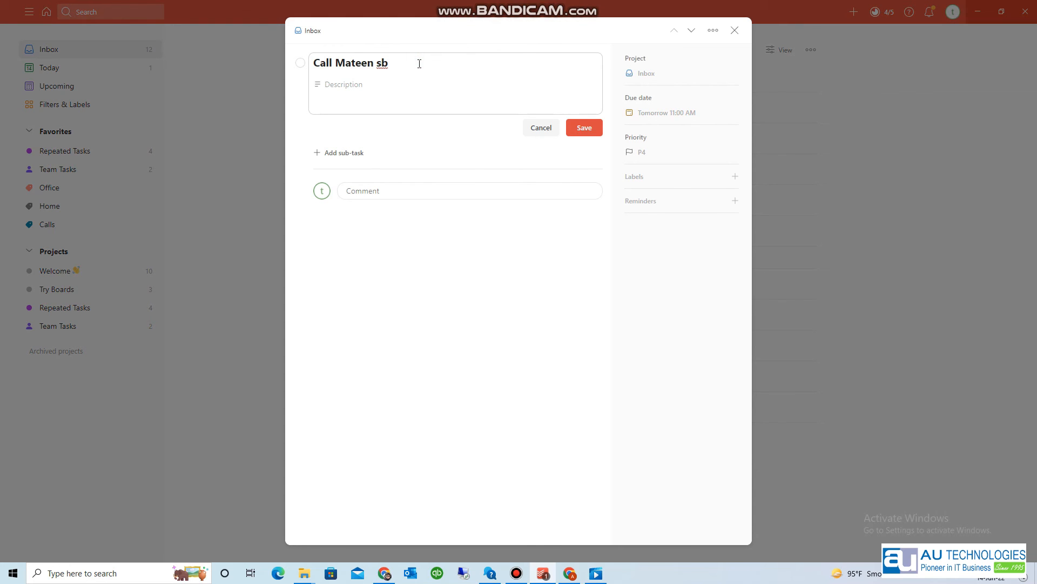
{"action": "type", "text": "@"}
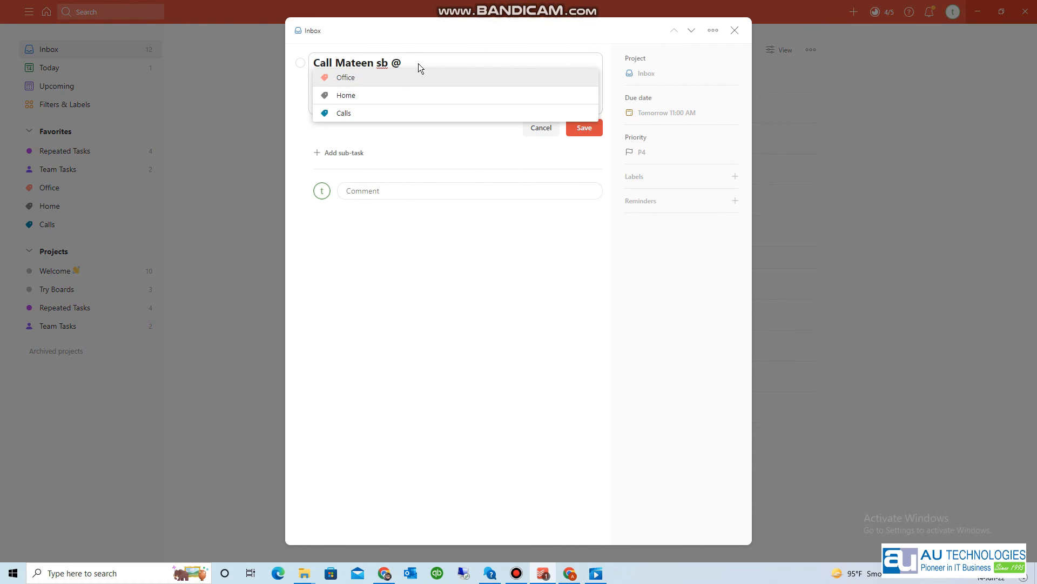
{"action": "key", "text": "Down"}
{"action": "key", "text": "Down"}
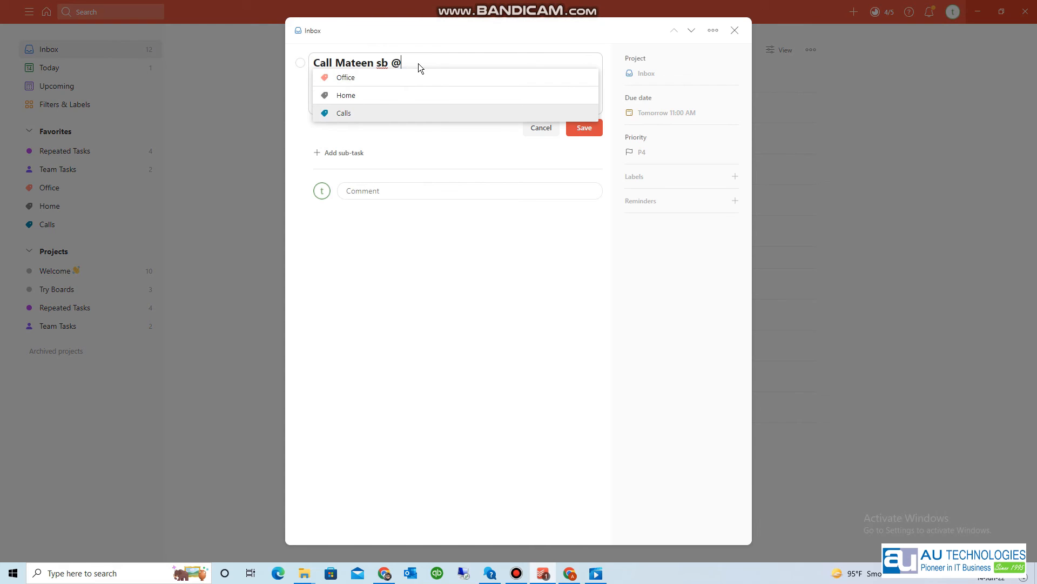
{"action": "key", "text": "Return"}
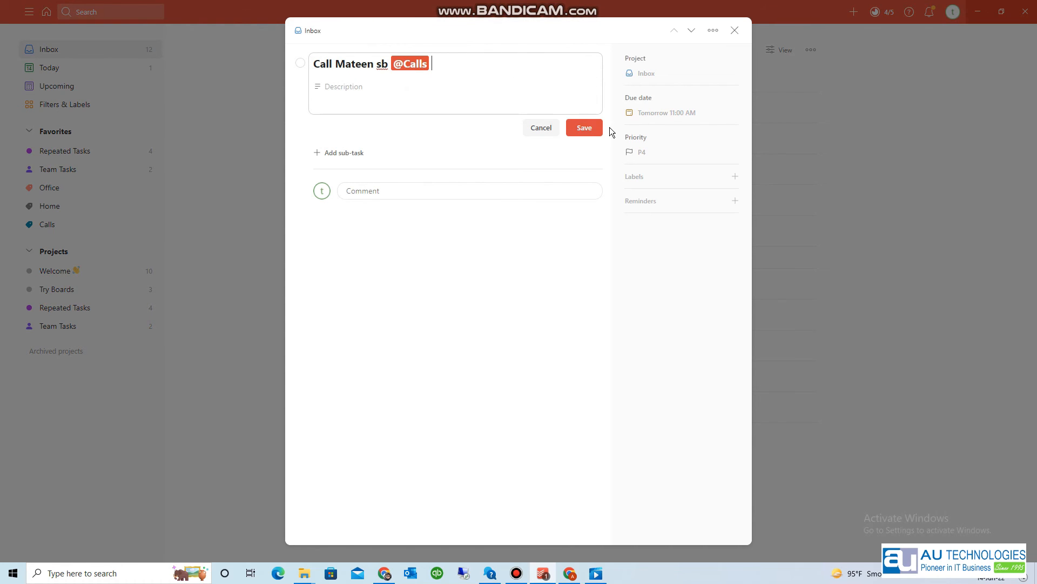
{"action": "left_click", "coordinate": [578, 129]}
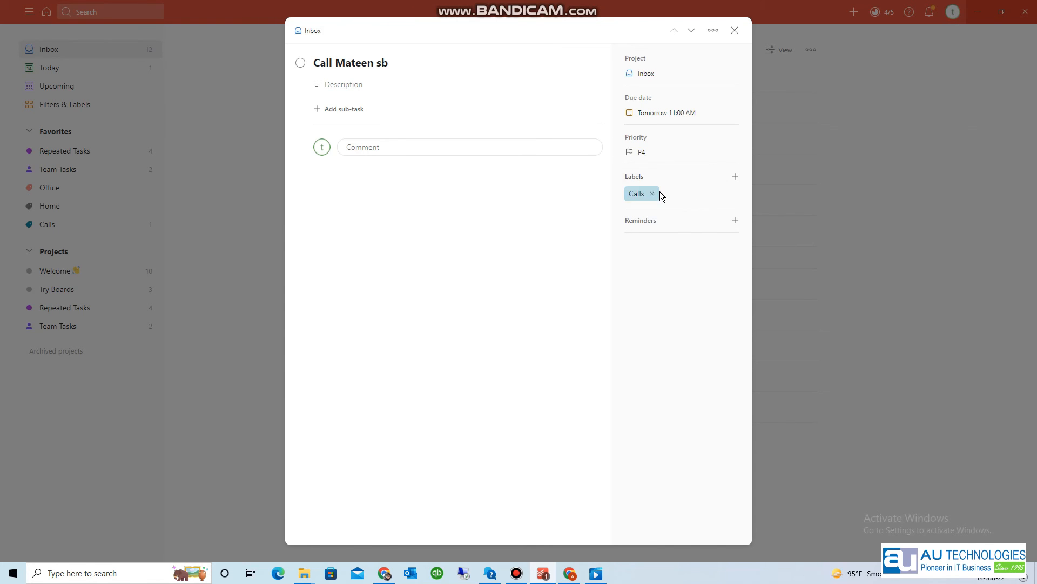
{"action": "left_click", "coordinate": [734, 31]}
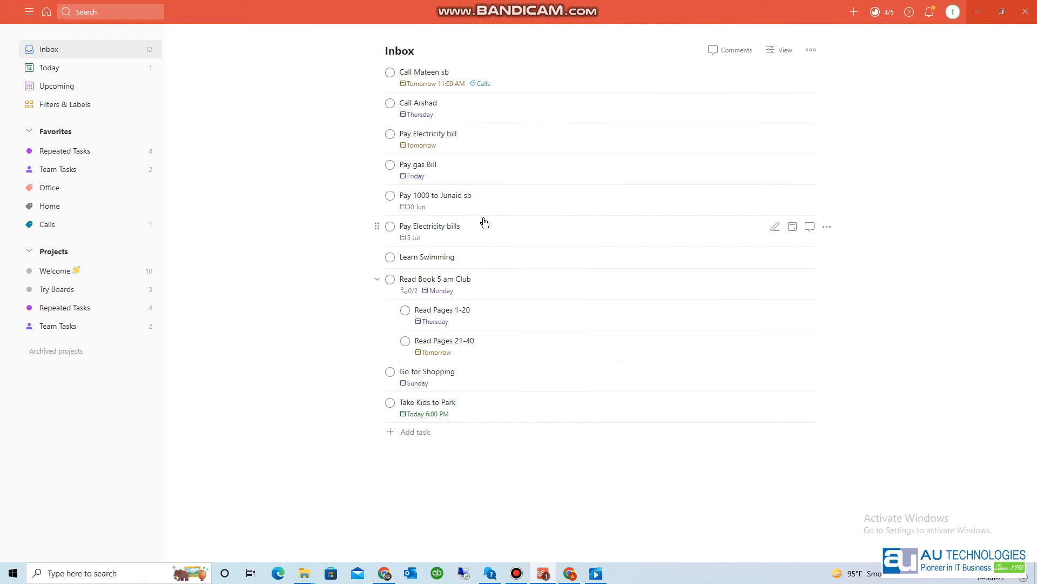
{"action": "left_click", "coordinate": [495, 106]}
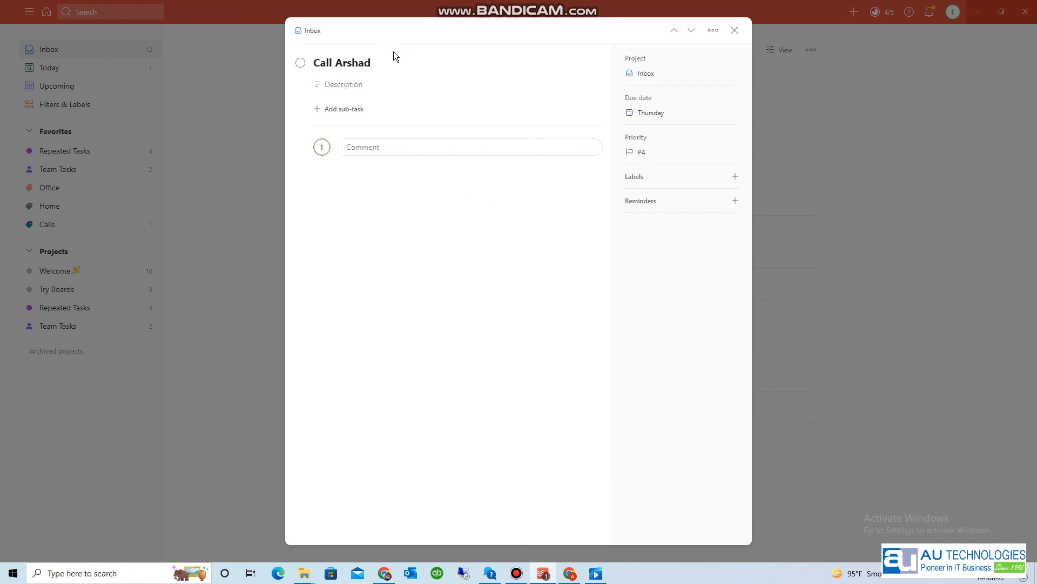
{"action": "left_click", "coordinate": [393, 65]}
{"action": "type", "text": "@ca"}
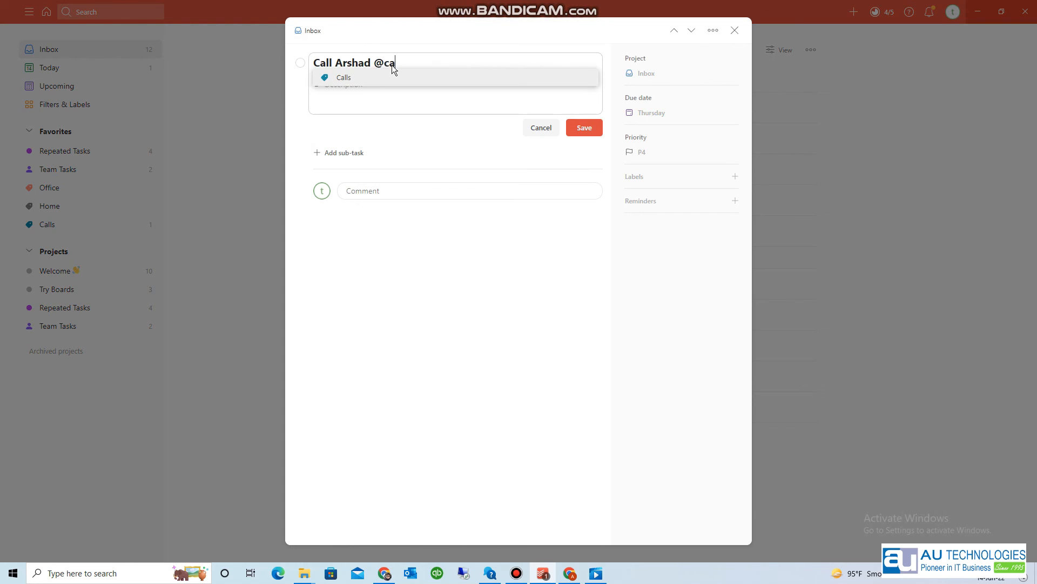
{"action": "key", "text": "Return"}
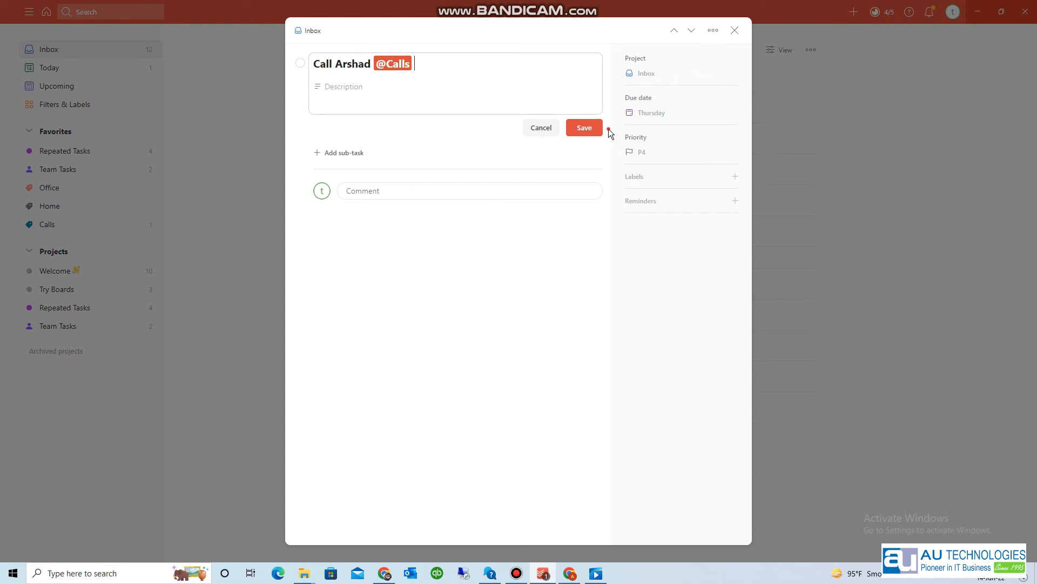
{"action": "left_click", "coordinate": [591, 128]}
{"action": "left_click", "coordinate": [736, 30]}
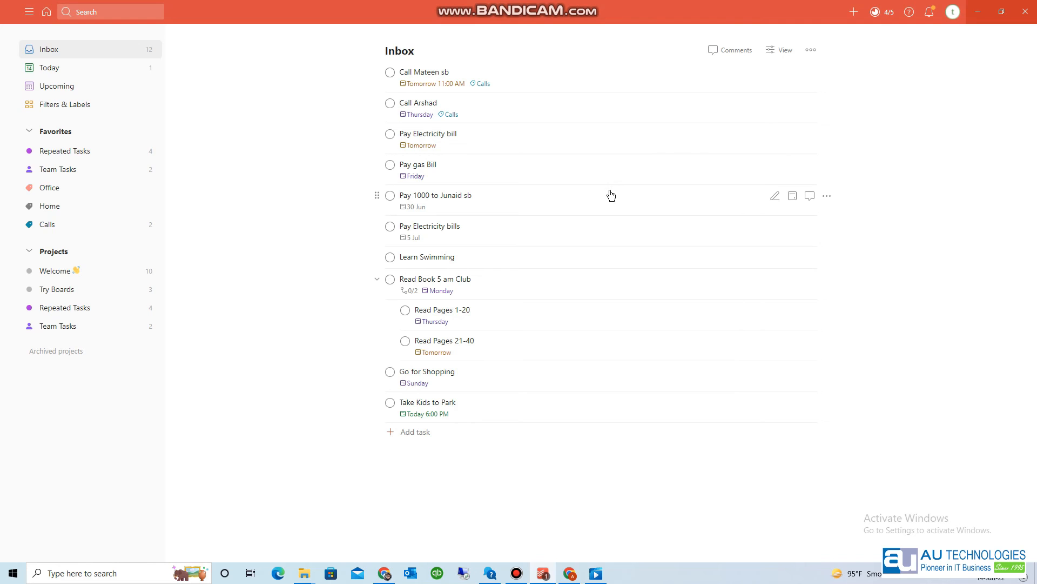
{"action": "left_click", "coordinate": [530, 200]}
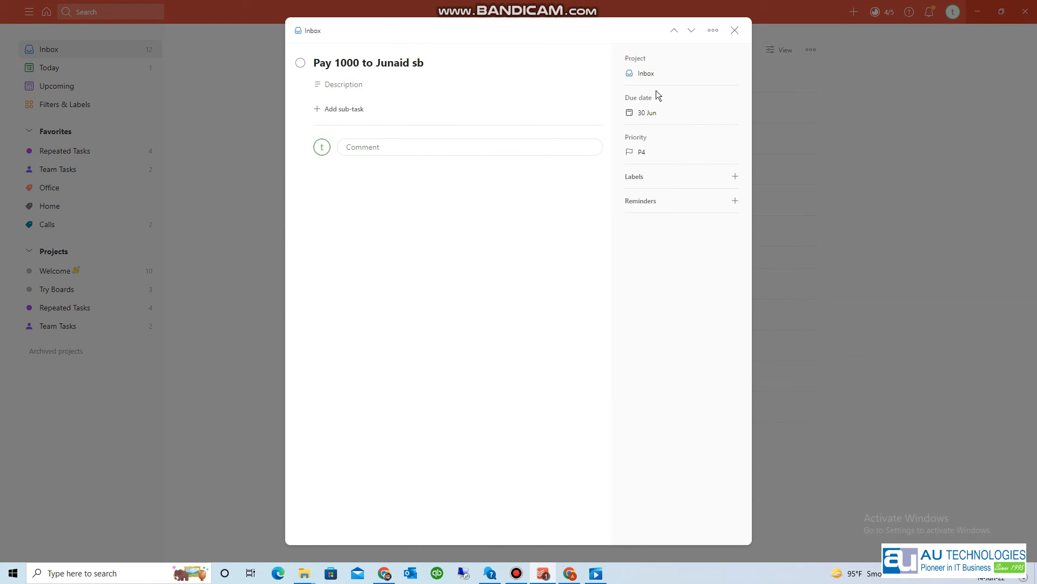
{"action": "left_click", "coordinate": [474, 56]}
{"action": "type", "text": "@"}
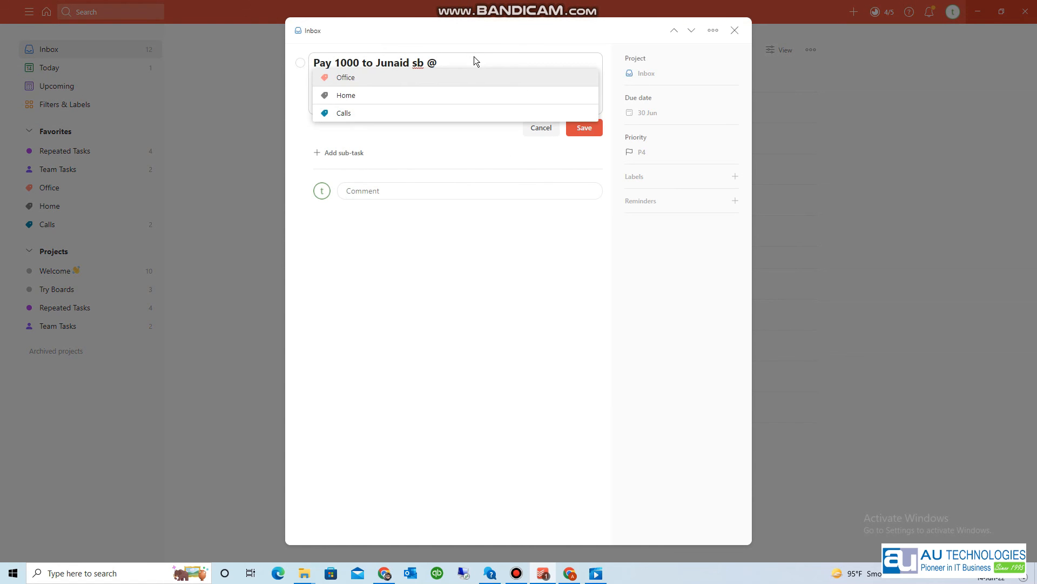
{"action": "type", "text": "off"}
{"action": "key", "text": "Return"}
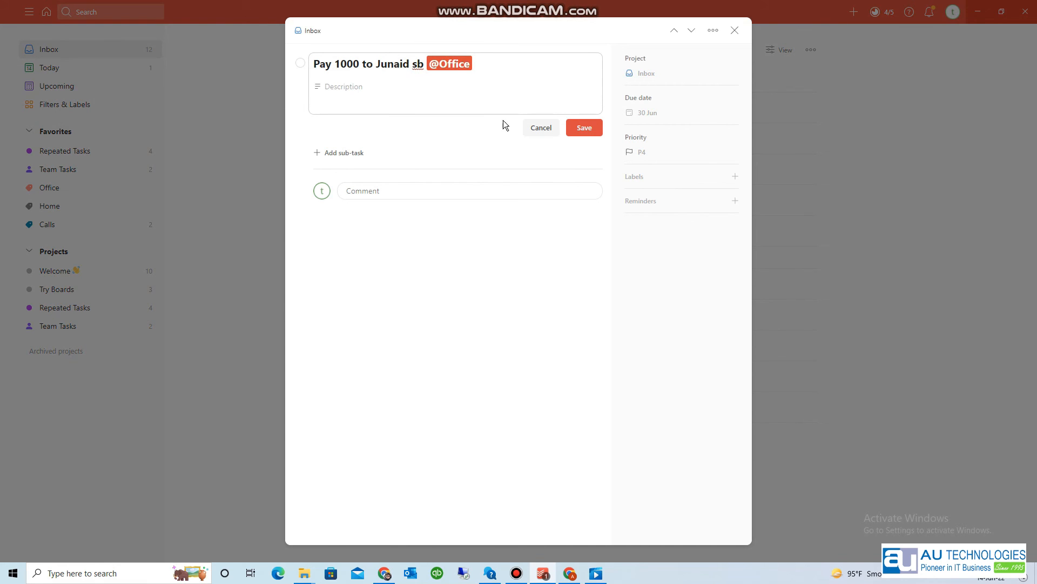
{"action": "left_click", "coordinate": [584, 129]}
{"action": "left_click", "coordinate": [735, 30]}
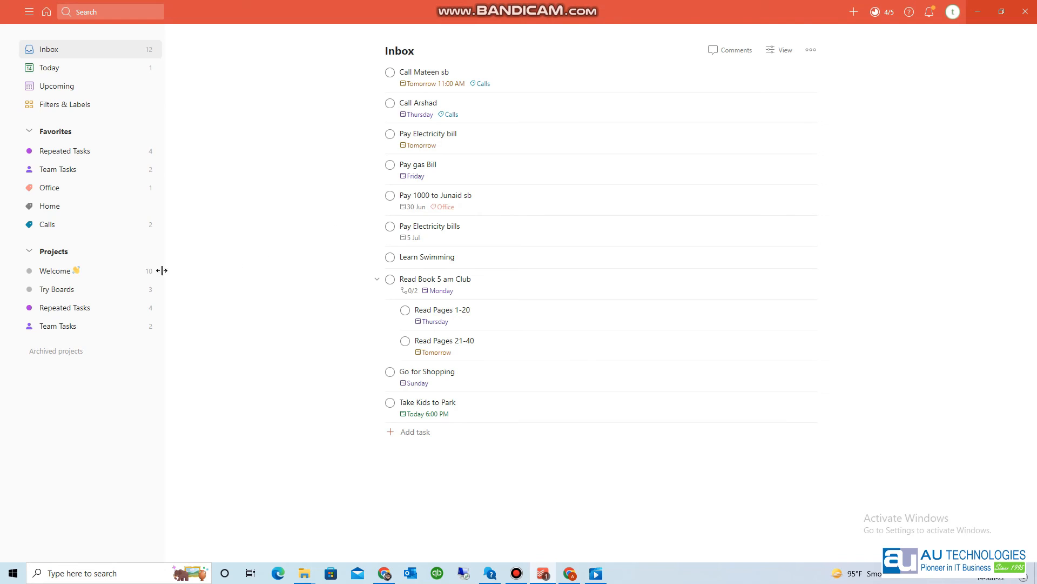
{"action": "left_click", "coordinate": [48, 224]}
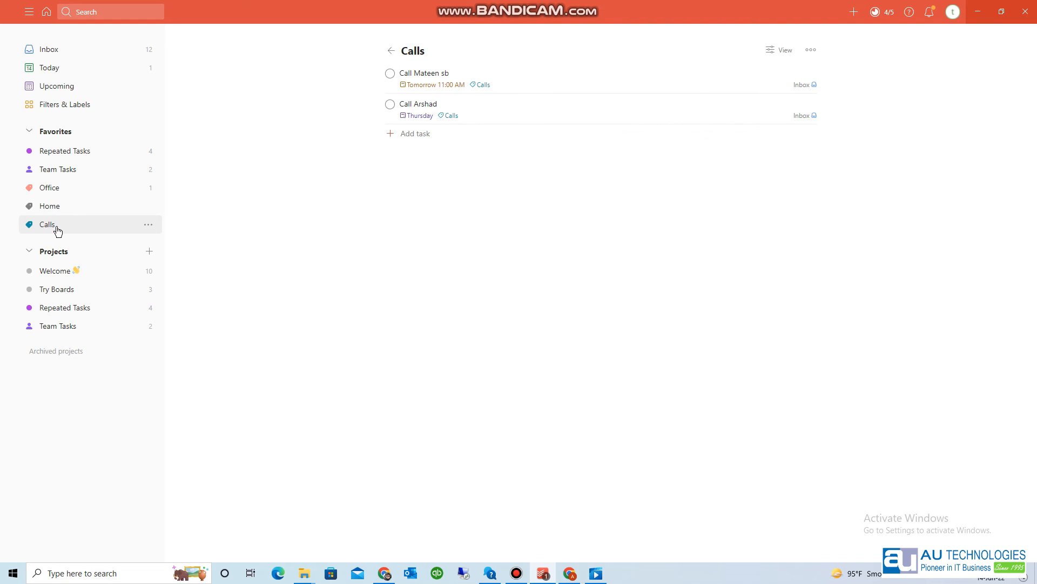
{"action": "left_click", "coordinate": [63, 191]}
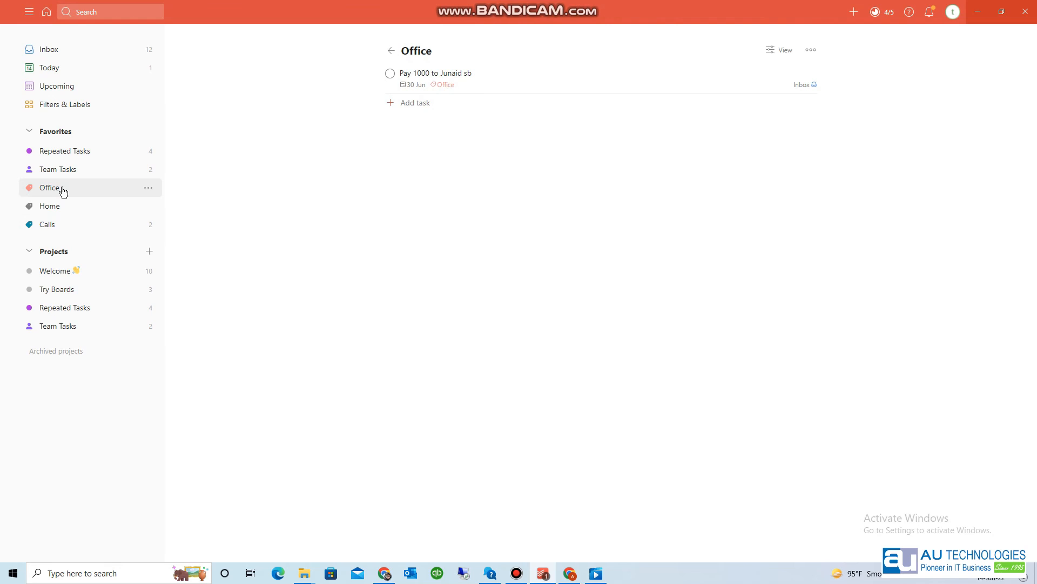
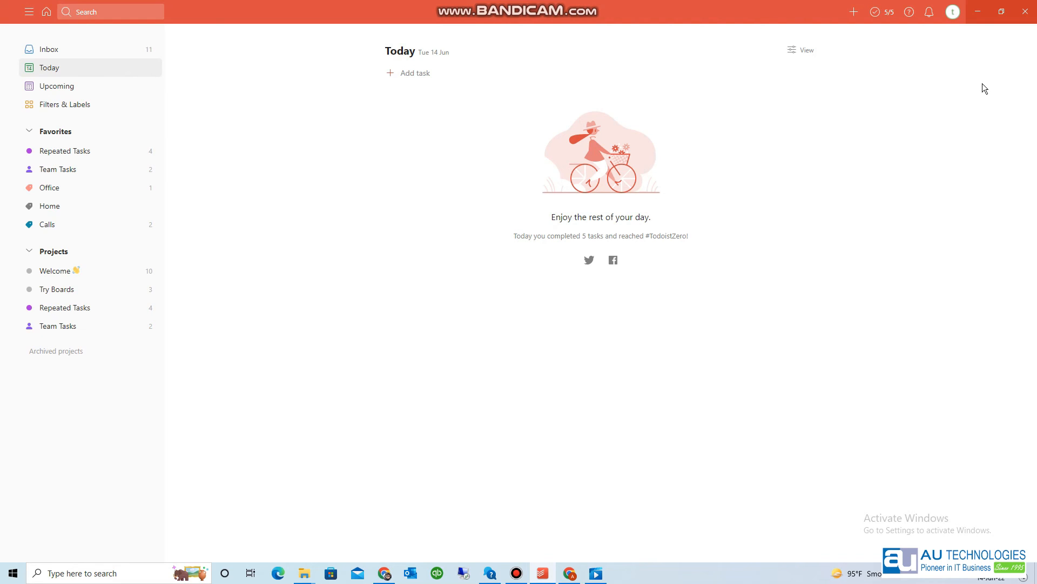
- Review the recent activity notifications, then put the home screen into editing mode
{"action": "left_click", "coordinate": [933, 13]}
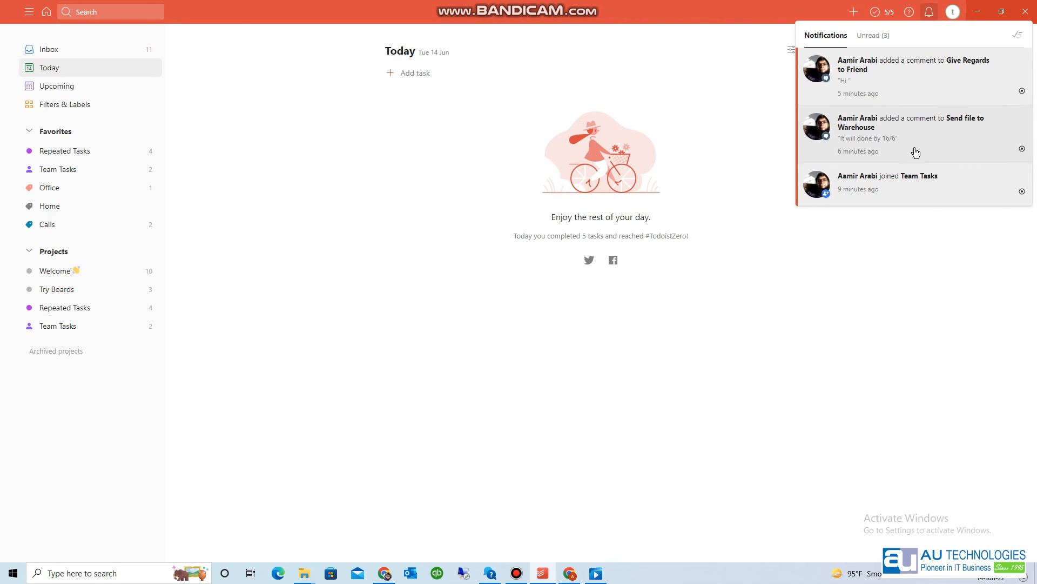
{"action": "left_click", "coordinate": [363, 367]}
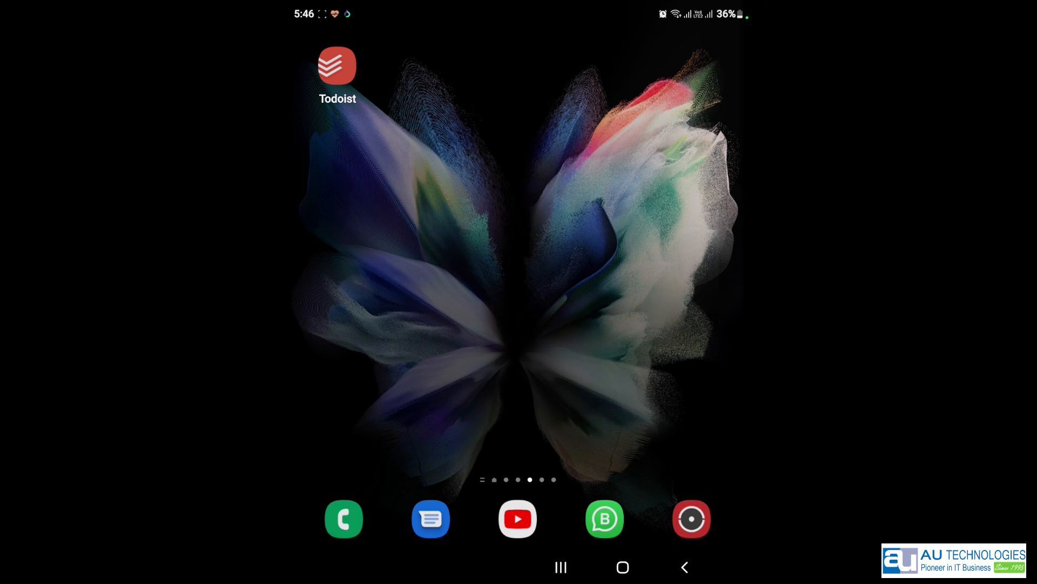
{"action": "left_click_drag", "start_coordinate": [521, 304], "coordinate": [521, 303]}
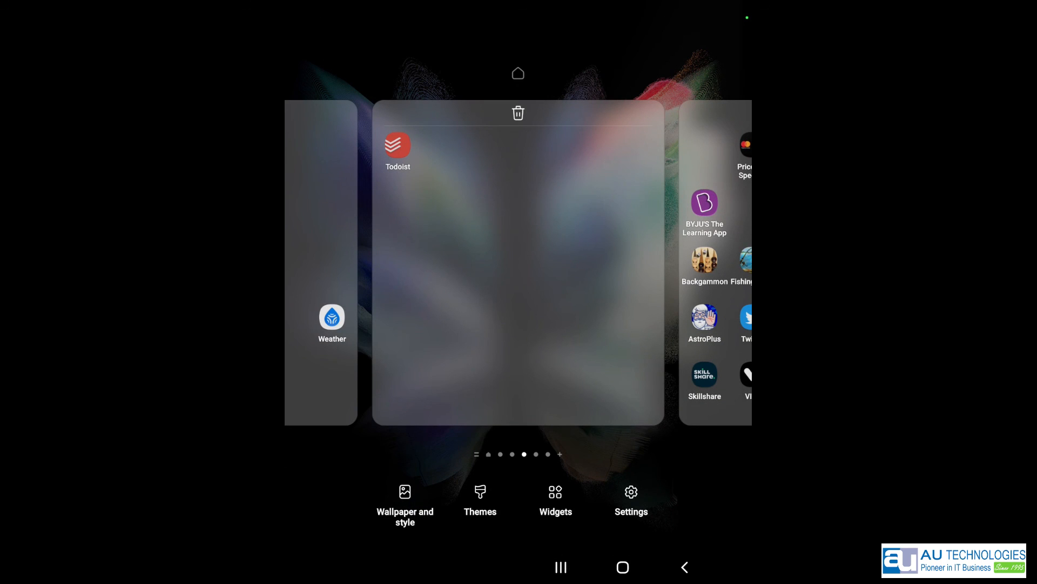
- Find Todoist among the widgets and place its 1×1 Add task widget in the dock
{"action": "left_click", "coordinate": [556, 502]}
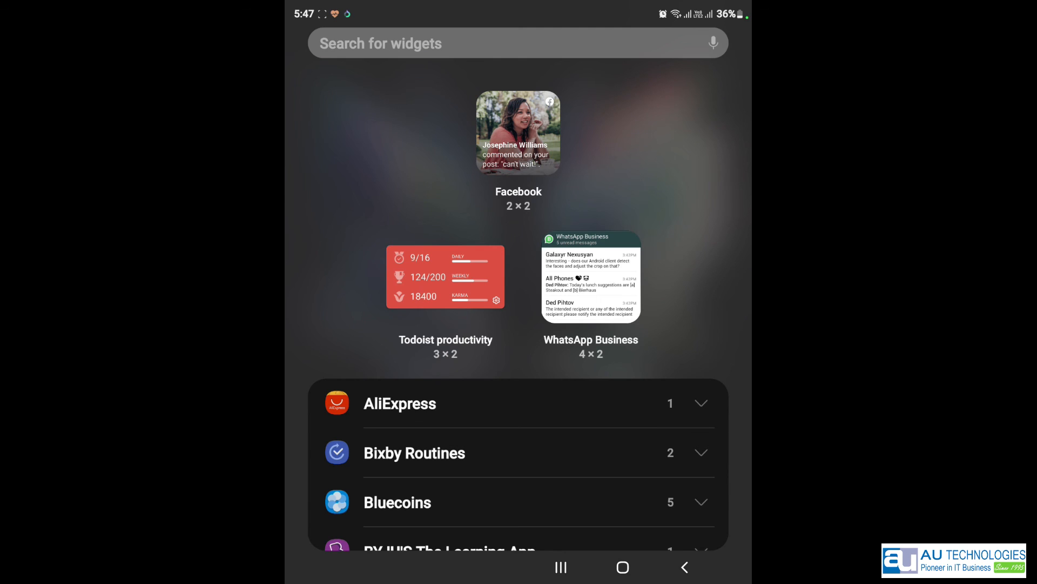
{"action": "left_click_drag", "start_coordinate": [591, 503], "coordinate": [594, 243]}
{"action": "left_click_drag", "start_coordinate": [611, 487], "coordinate": [616, 189]}
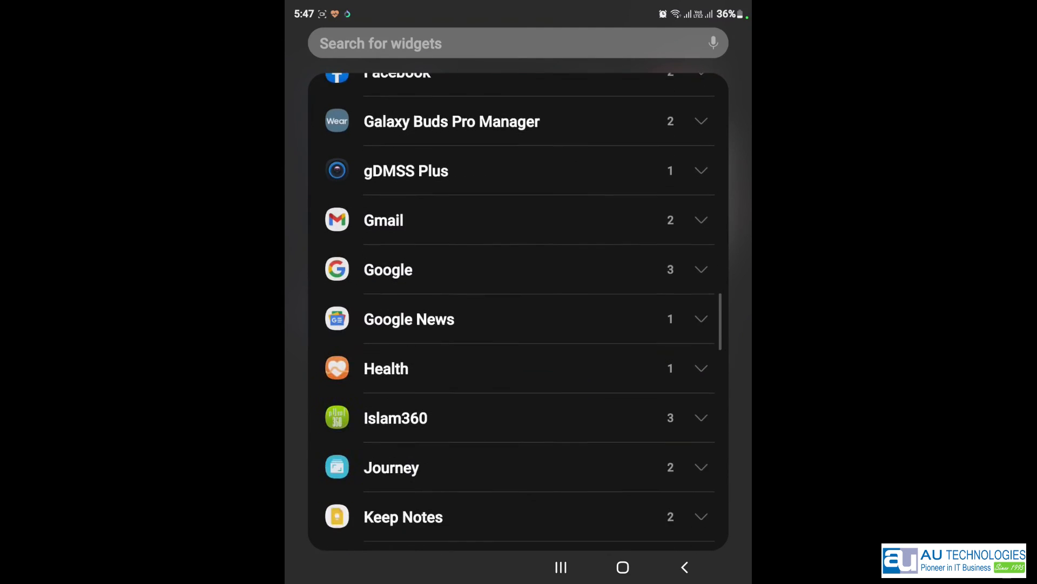
{"action": "left_click_drag", "start_coordinate": [621, 443], "coordinate": [619, 244]}
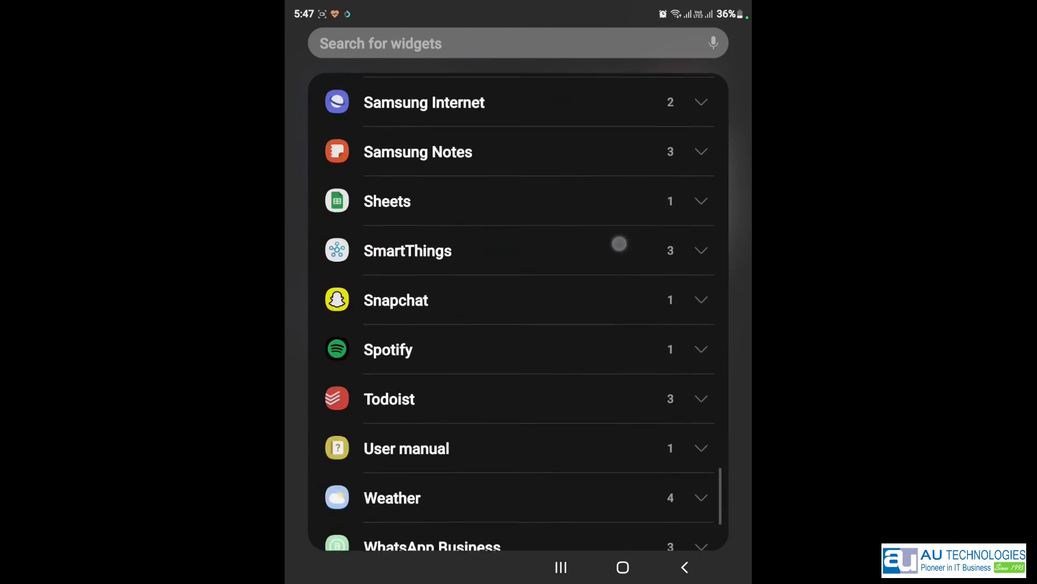
{"action": "left_click", "coordinate": [706, 364]}
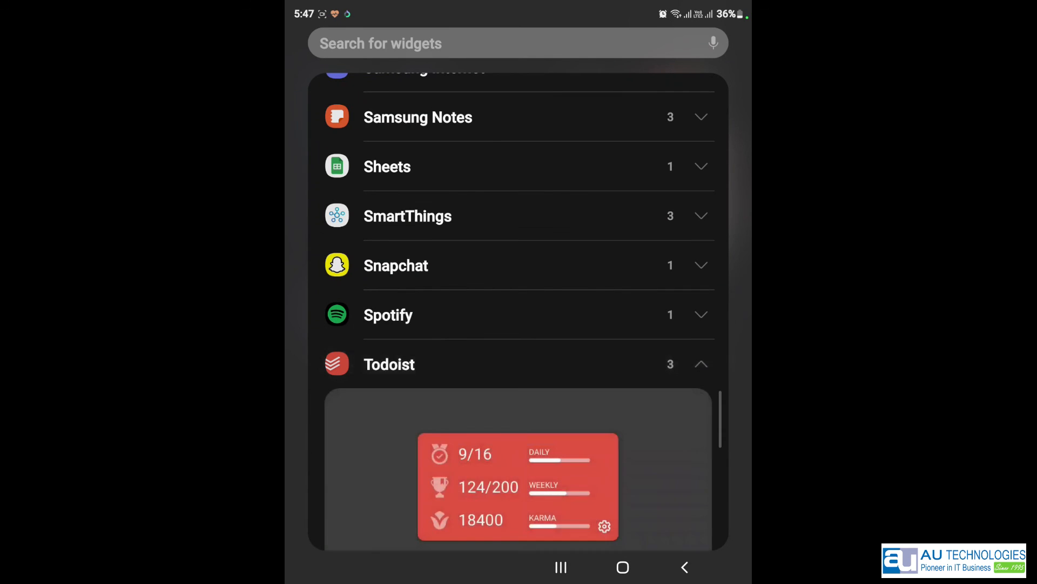
{"action": "left_click_drag", "start_coordinate": [620, 342], "coordinate": [621, 108]}
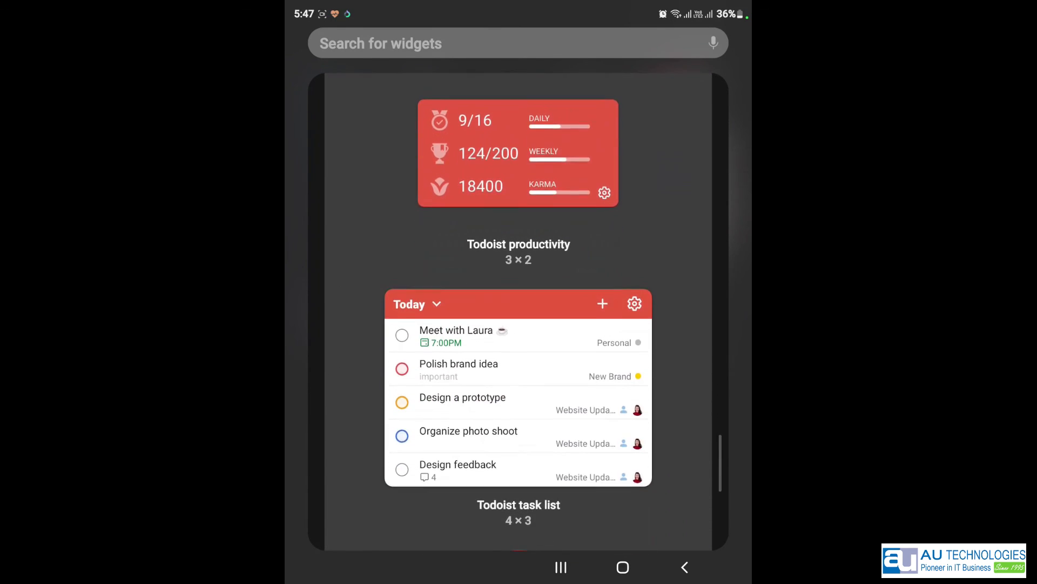
{"action": "left_click_drag", "start_coordinate": [695, 432], "coordinate": [668, 371]}
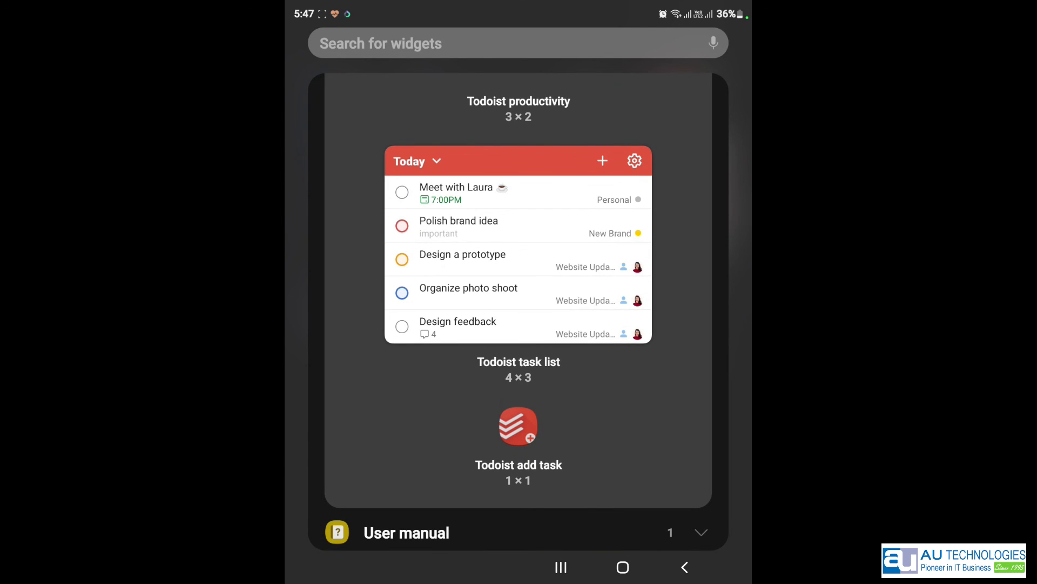
{"action": "left_click_drag", "start_coordinate": [519, 434], "coordinate": [480, 519]}
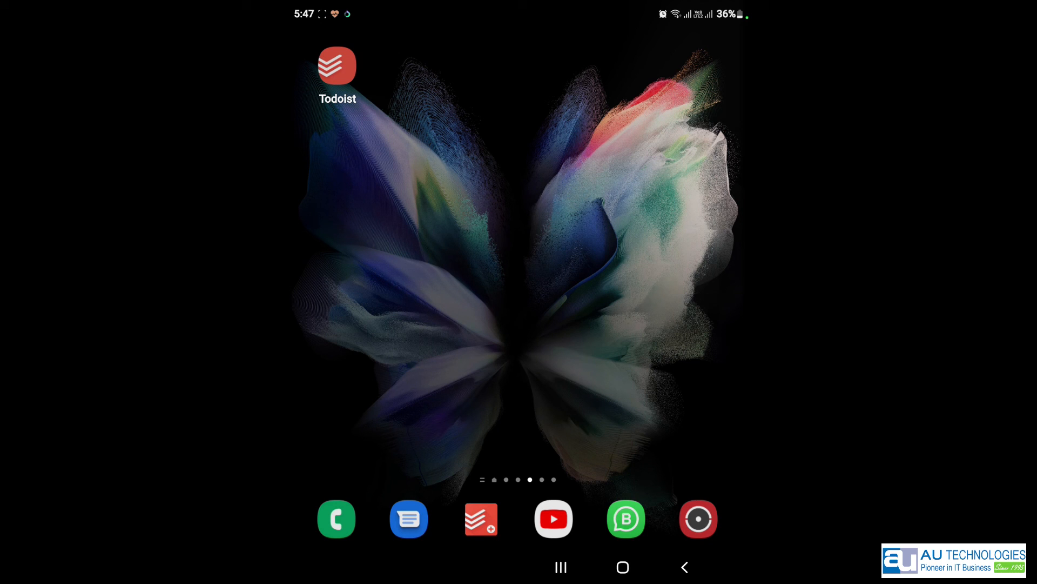
- Quick-add 'Send letter to school' due tomorrow and 'Send quotation to customer today' to Inbox
{"action": "left_click", "coordinate": [481, 519]}
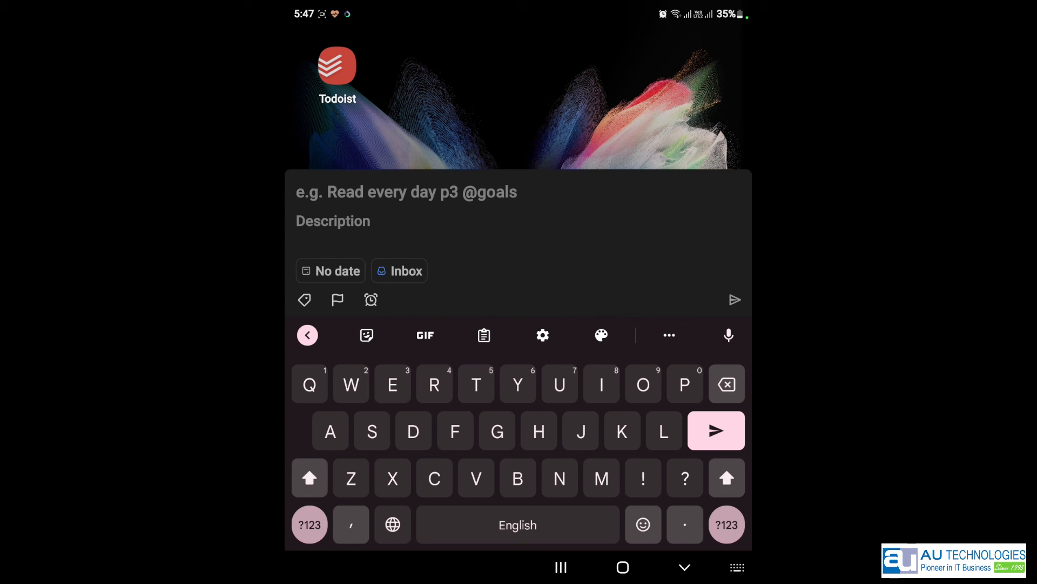
{"action": "type", "text": "Send "}
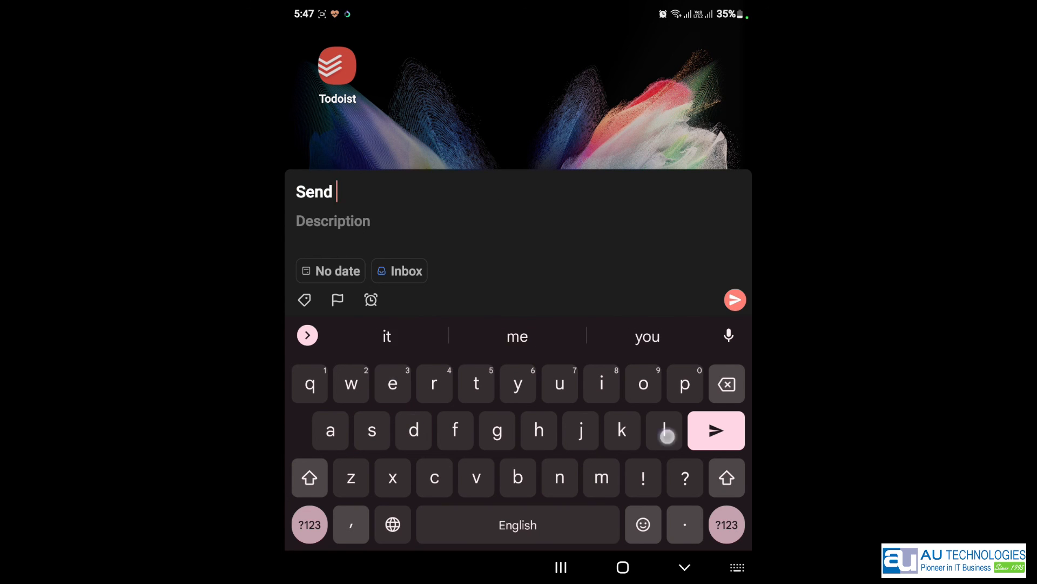
{"action": "type", "text": "letter "}
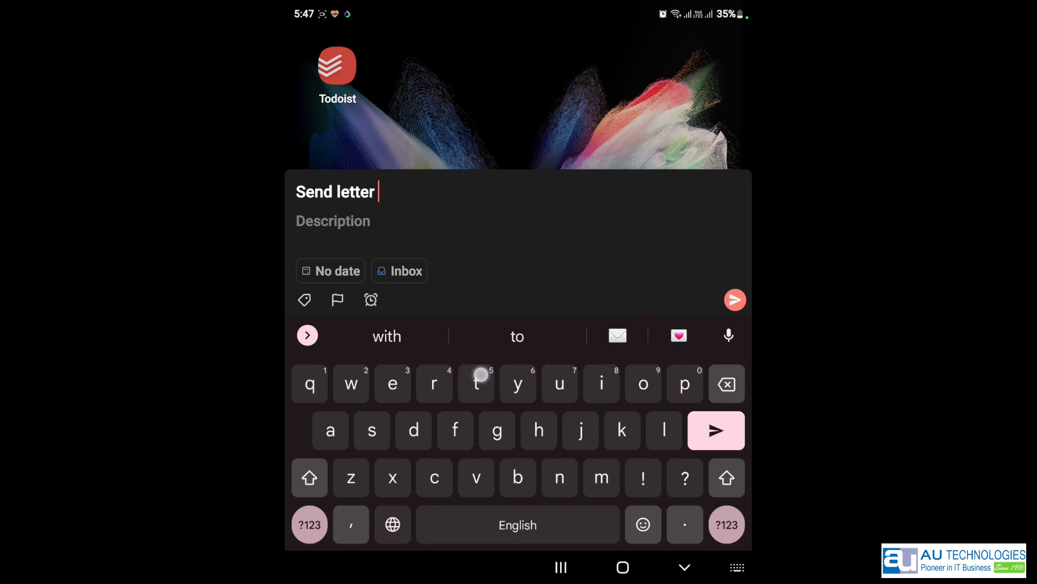
{"action": "type", "text": "to school"}
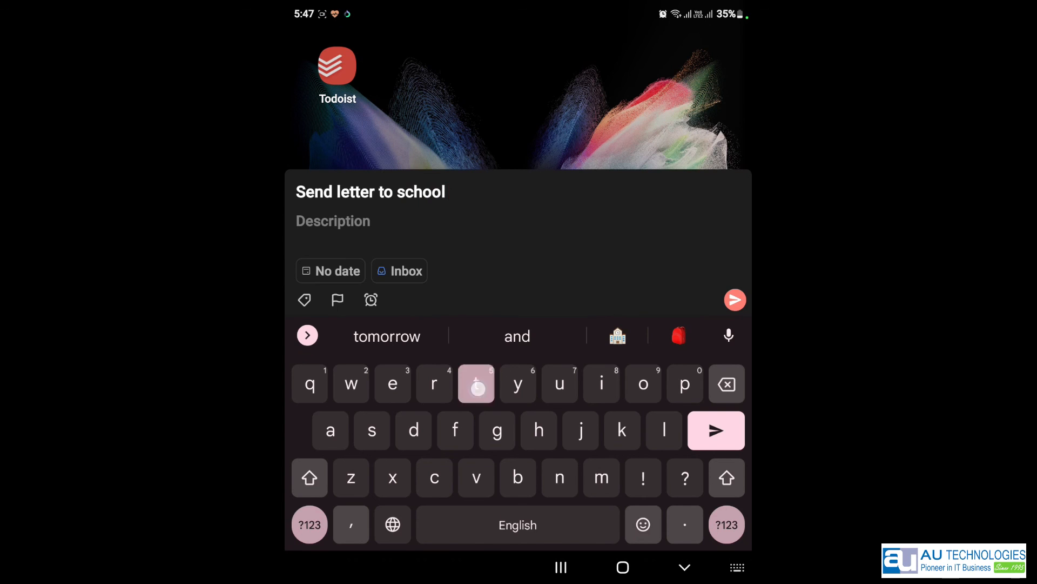
{"action": "type", "text": "tom"}
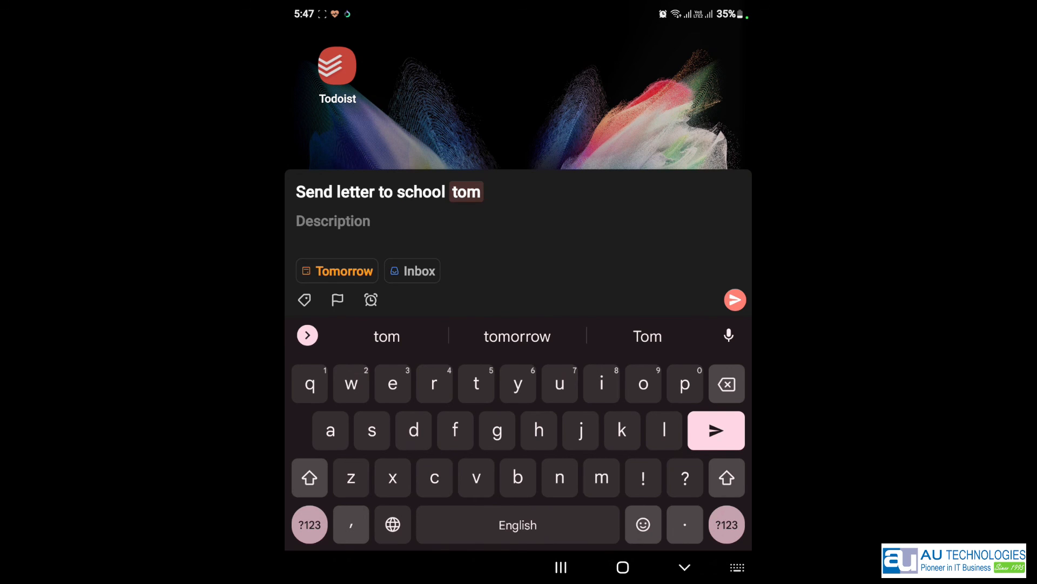
{"action": "left_click", "coordinate": [734, 300]}
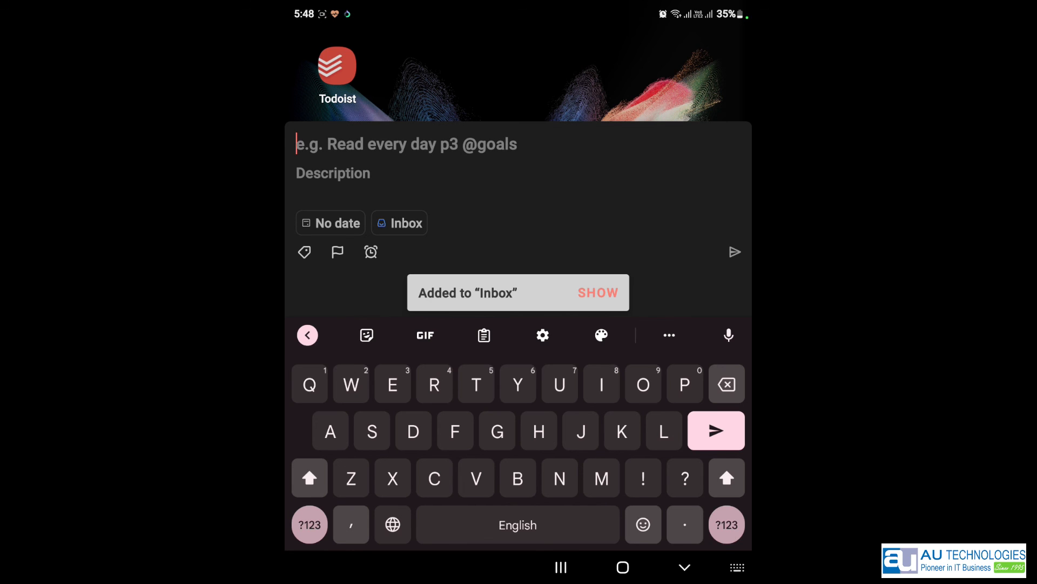
{"action": "type", "text": "Se"}
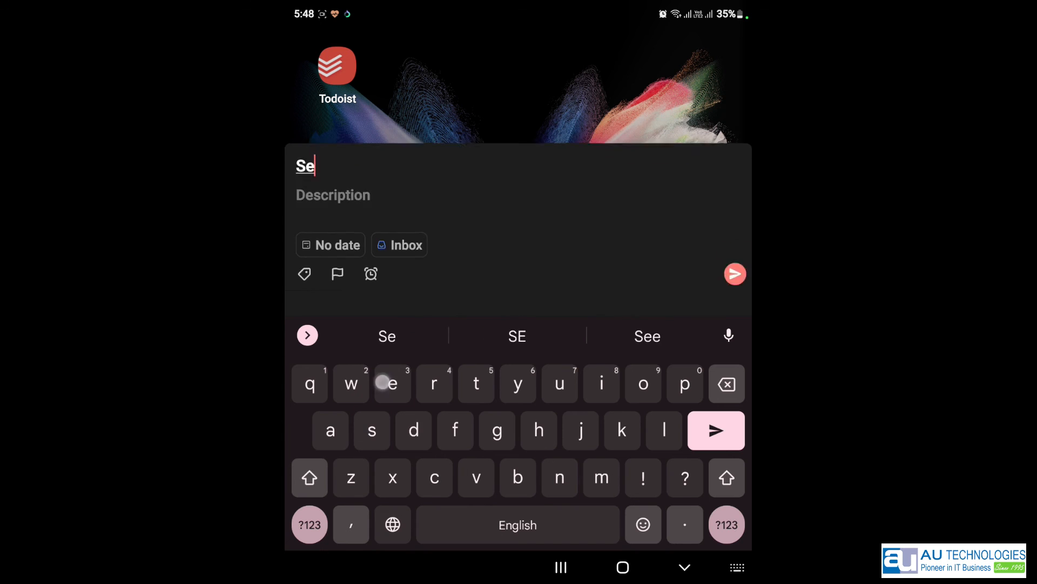
{"action": "type", "text": "nd quota"}
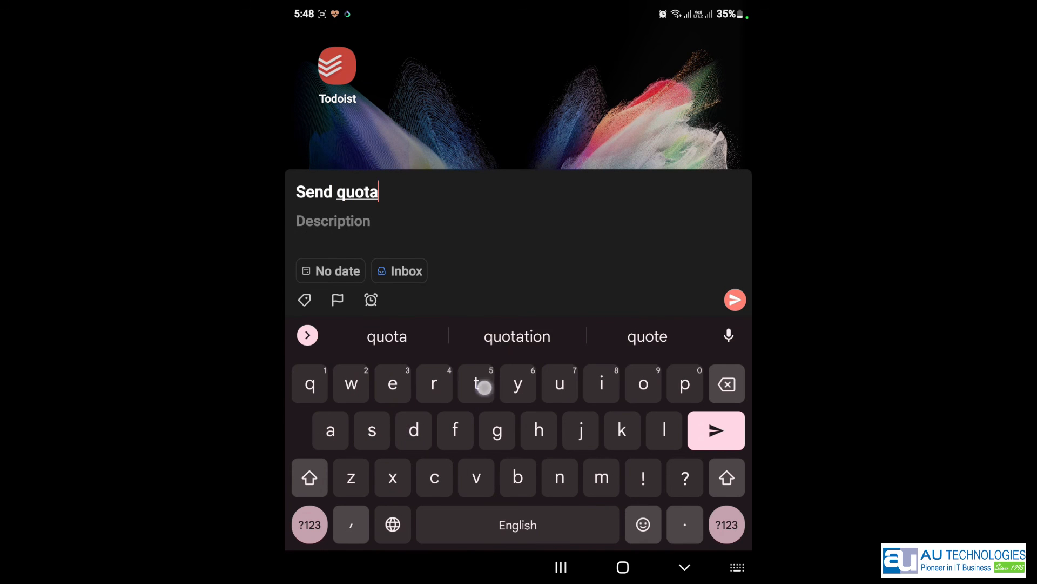
{"action": "type", "text": "tion to cu"}
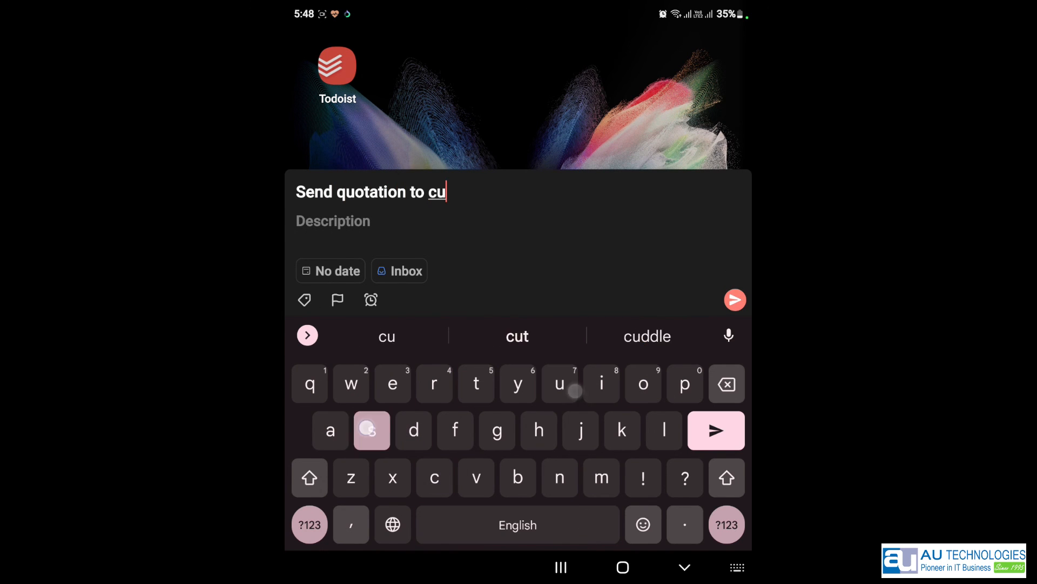
{"action": "type", "text": "stomer today"}
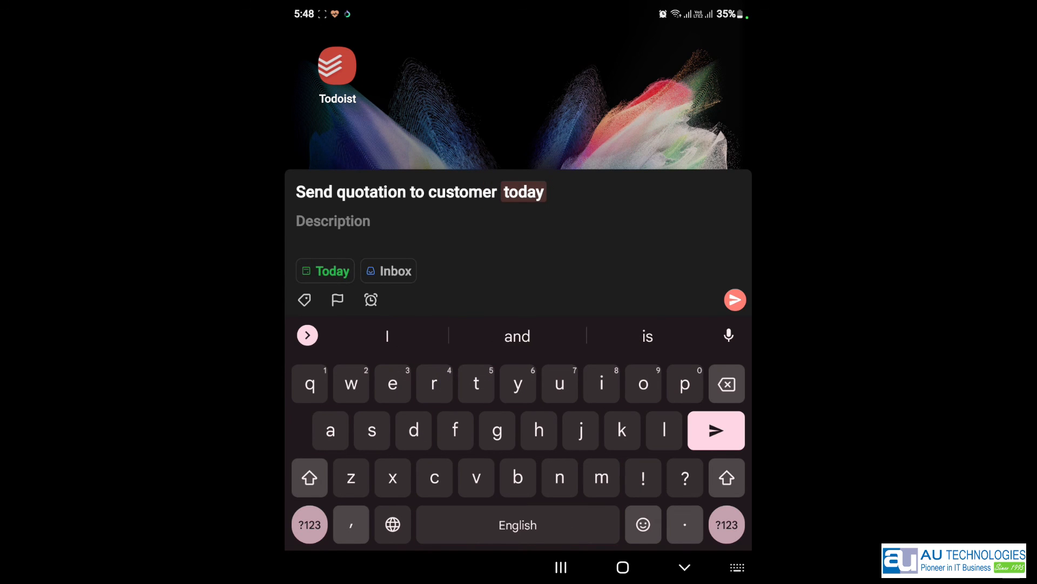
{"action": "left_click", "coordinate": [735, 299]}
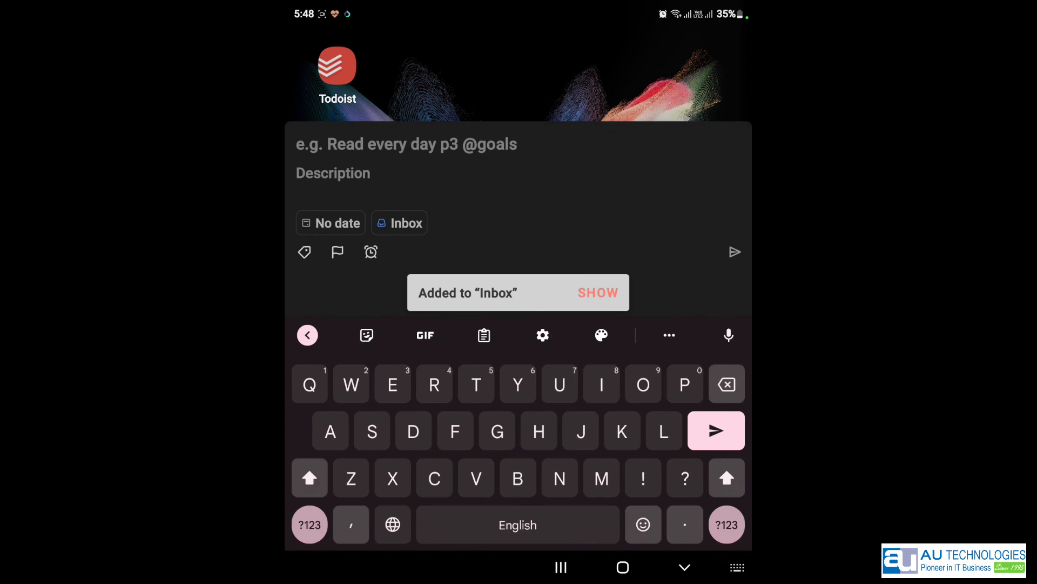
- Add 'Visit site today p1 7pm' to Team Tasks, assigned to a teammate
{"action": "type", "text": "Visit "}
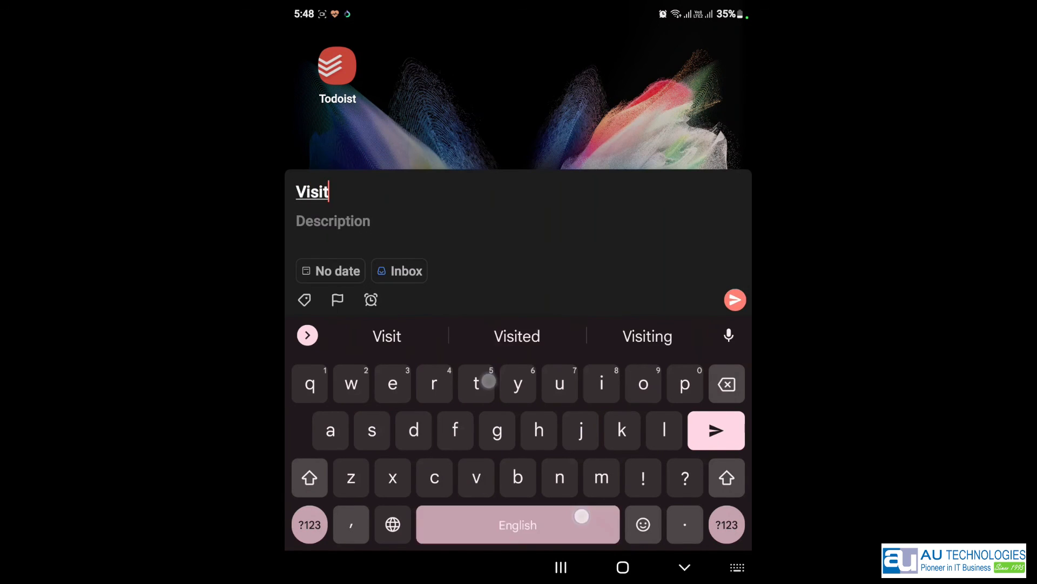
{"action": "type", "text": "si"}
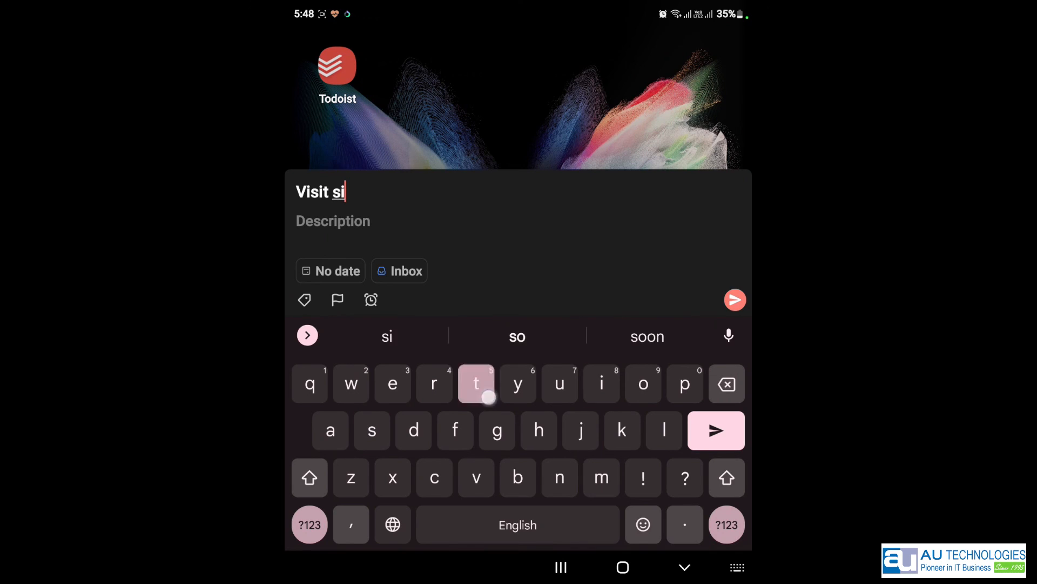
{"action": "type", "text": "te toda"}
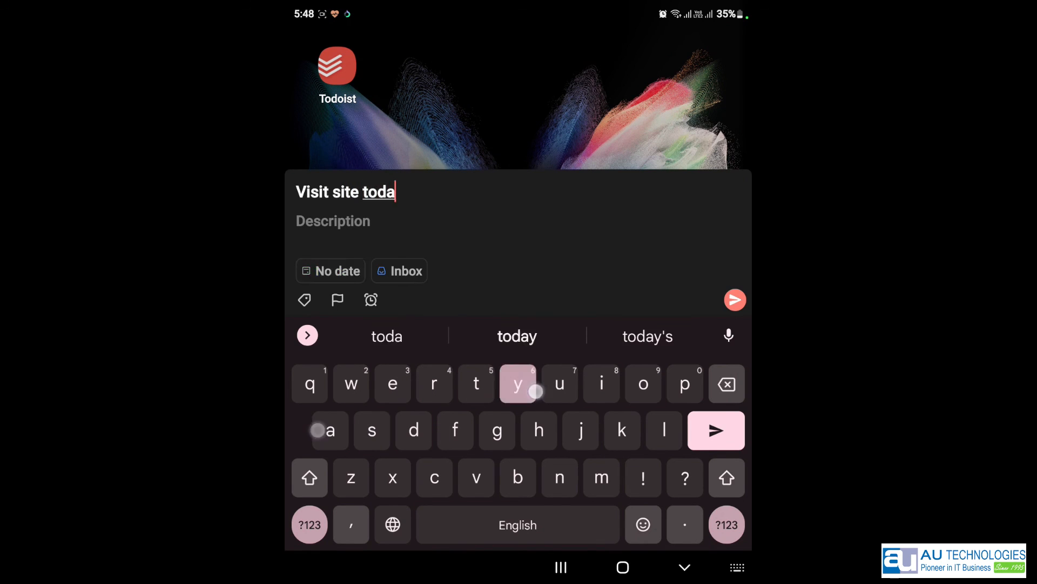
{"action": "type", "text": "y p1"}
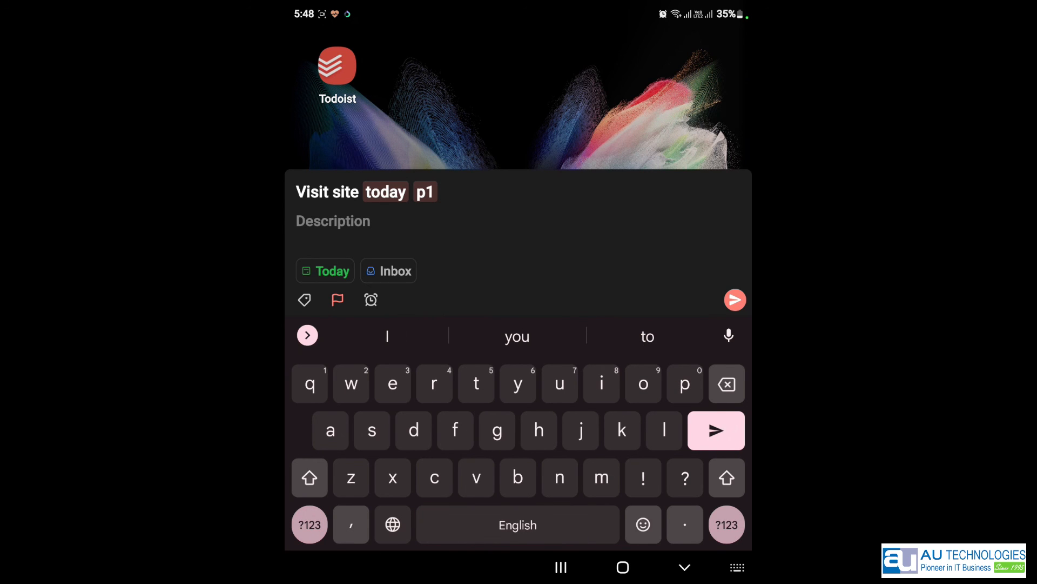
{"action": "type", "text": " 7pm"}
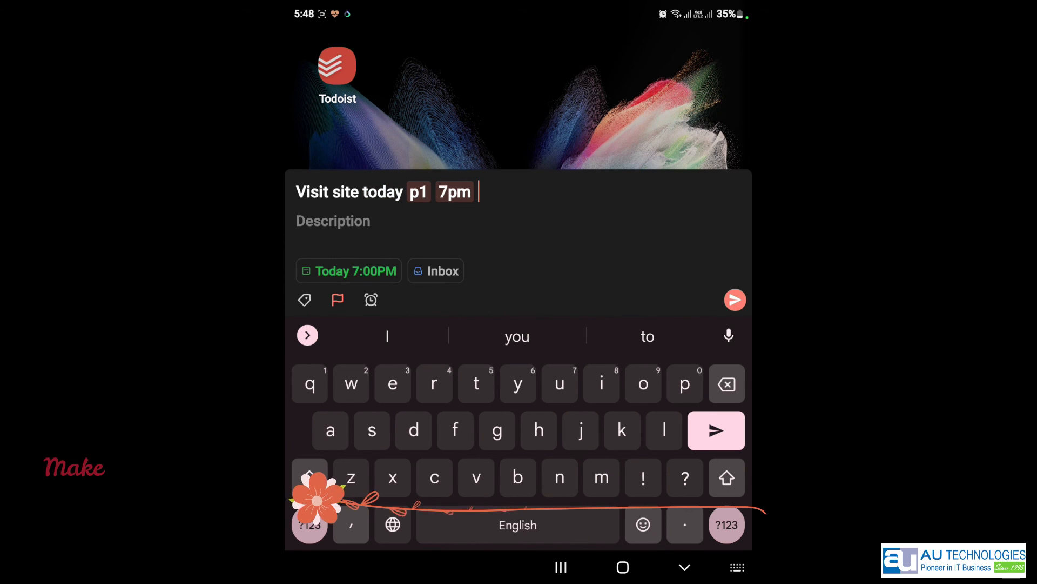
{"action": "left_click", "coordinate": [727, 524]}
{"action": "type", "text": "#"}
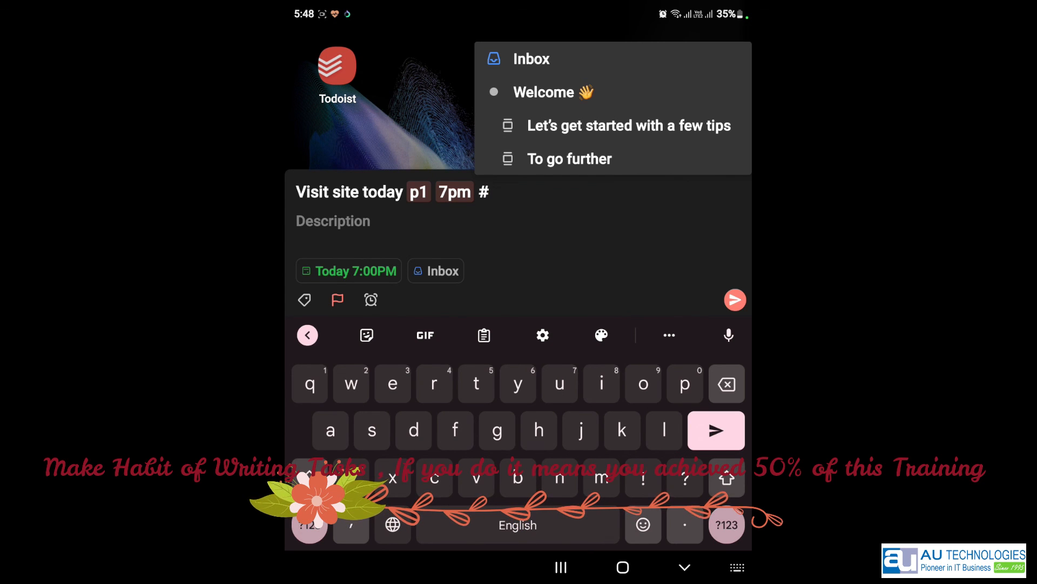
{"action": "type", "text": "tea"}
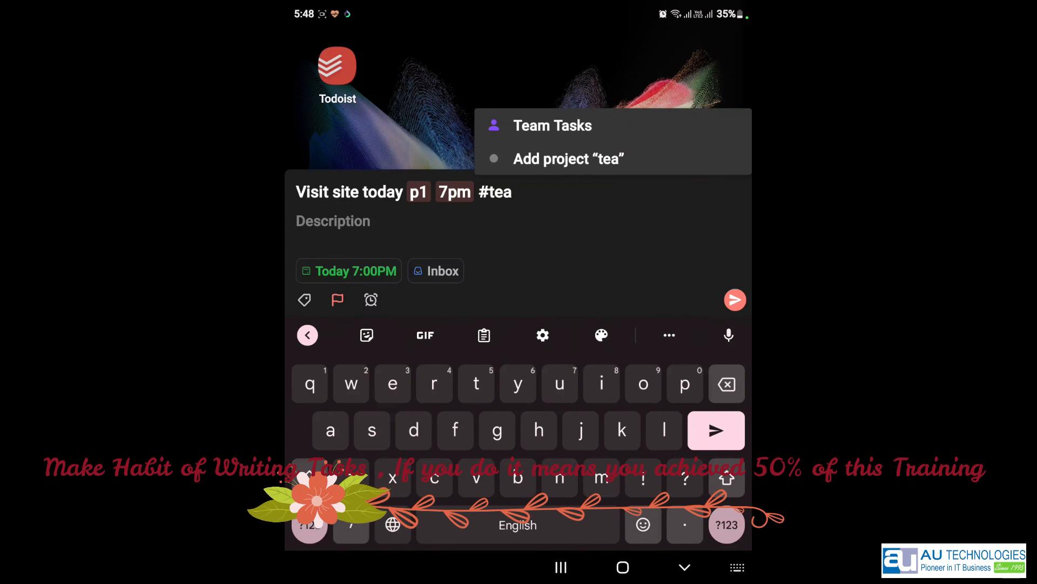
{"action": "left_click", "coordinate": [611, 124]}
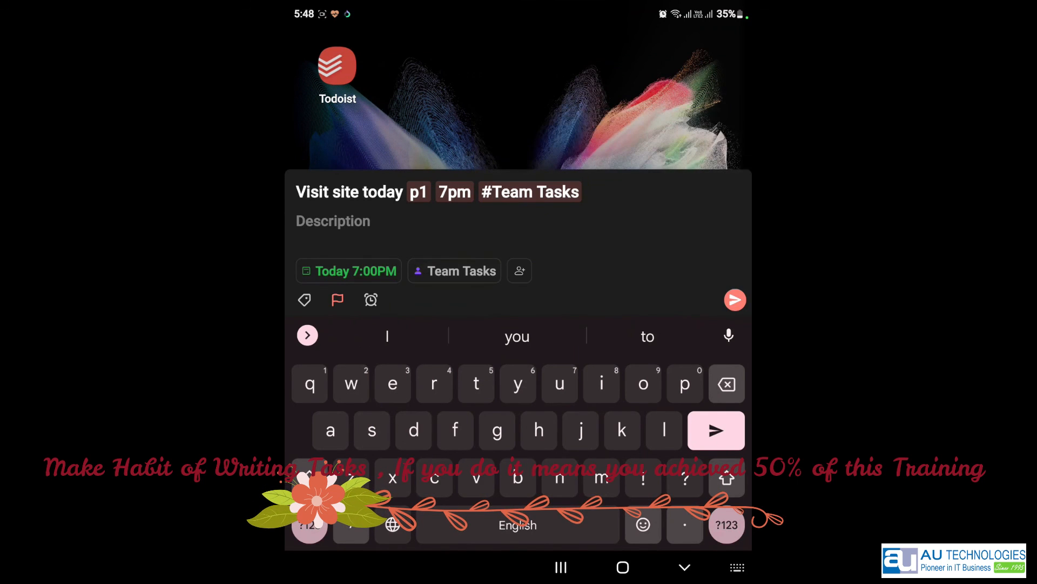
{"action": "left_click", "coordinate": [310, 524]}
{"action": "type", "text": "+"}
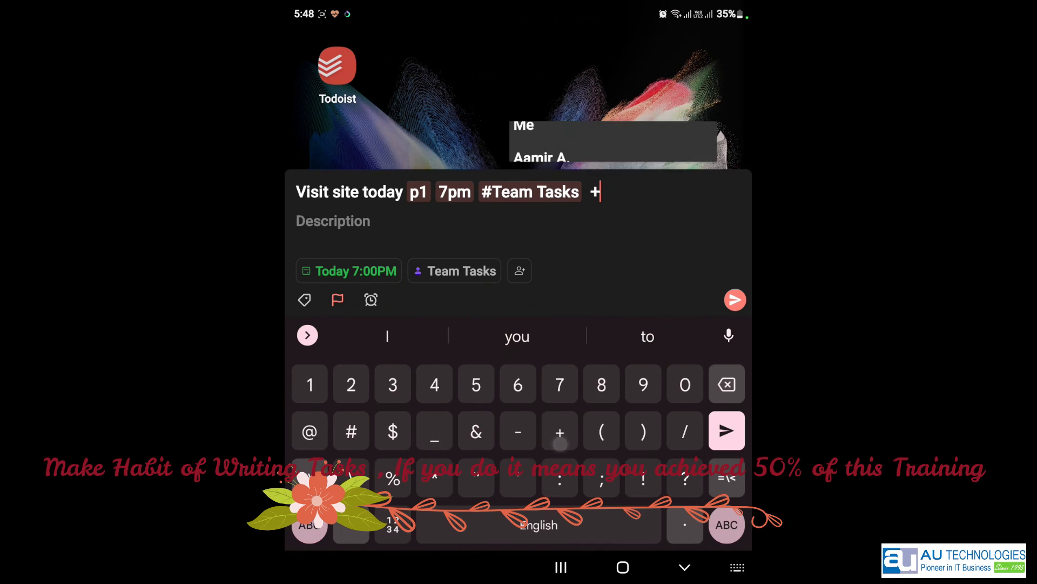
{"action": "left_click", "coordinate": [541, 158]}
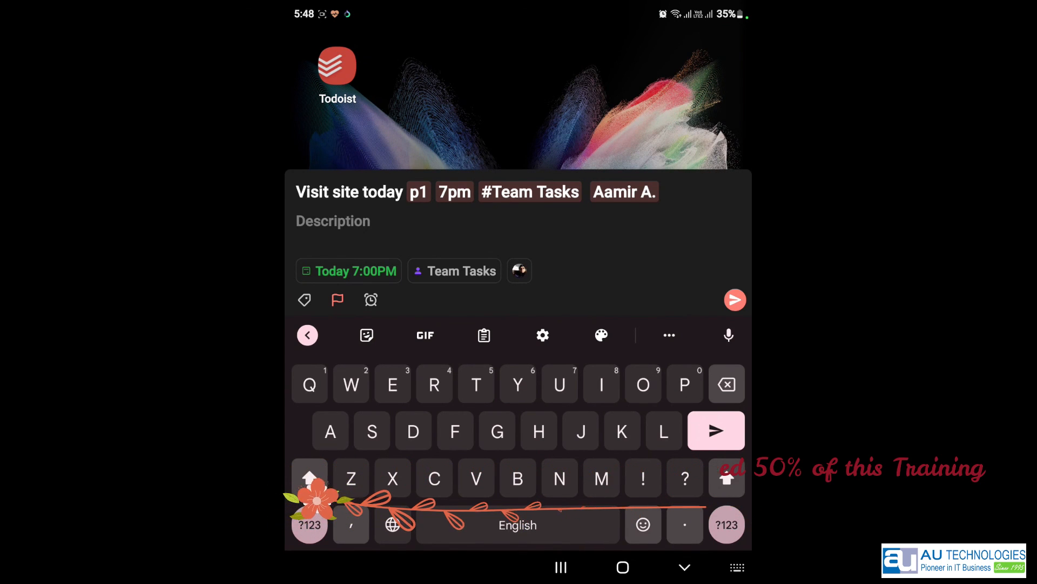
{"action": "key", "text": "Return"}
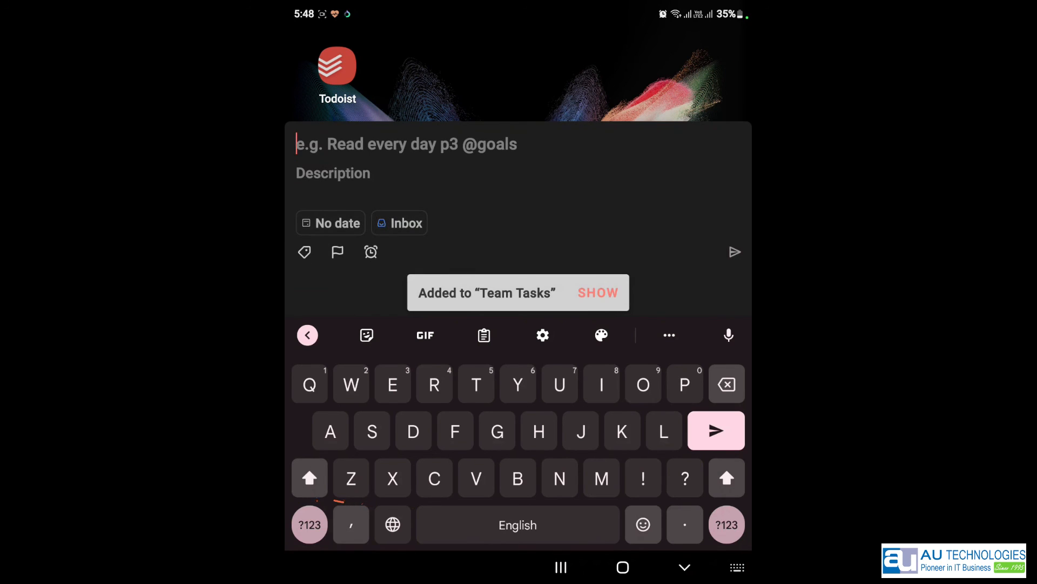
- Dismiss quick-add, glance at Todoist's views and projects list, then return to home-screen editing
{"action": "left_click", "coordinate": [685, 567]}
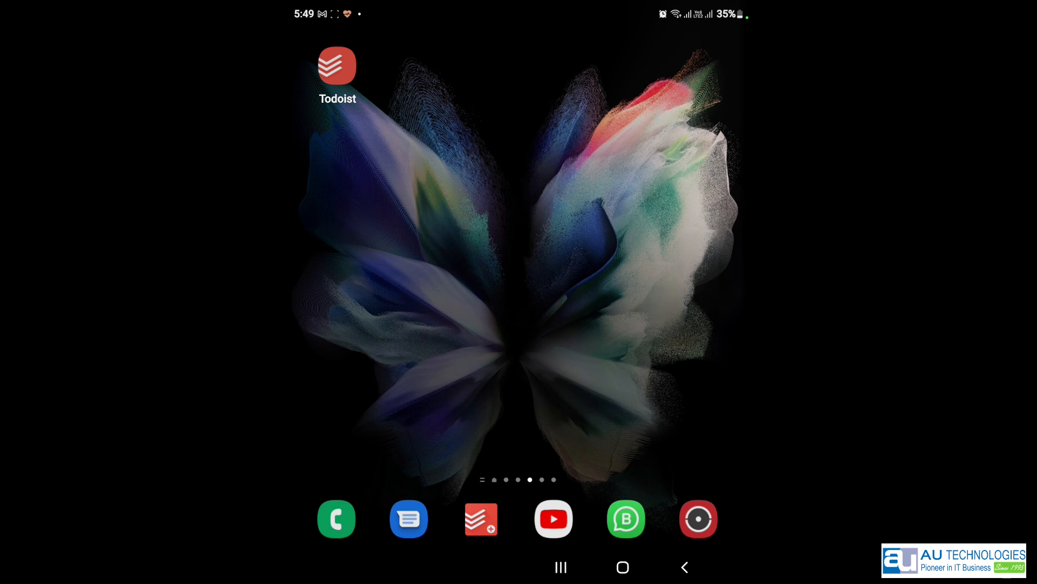
{"action": "left_click", "coordinate": [338, 65]}
{"action": "left_click", "coordinate": [309, 527]}
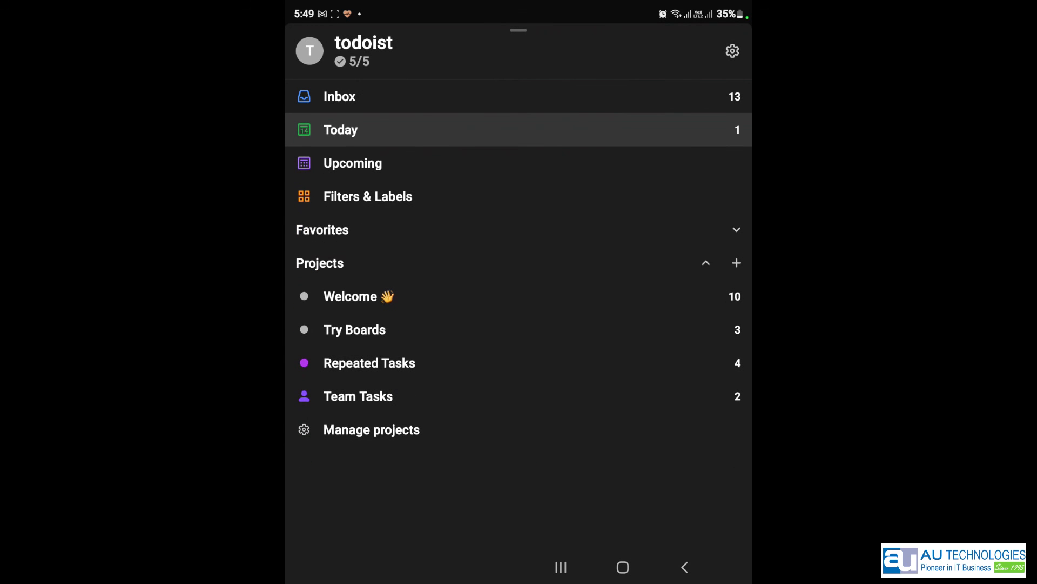
{"action": "left_click", "coordinate": [685, 567]}
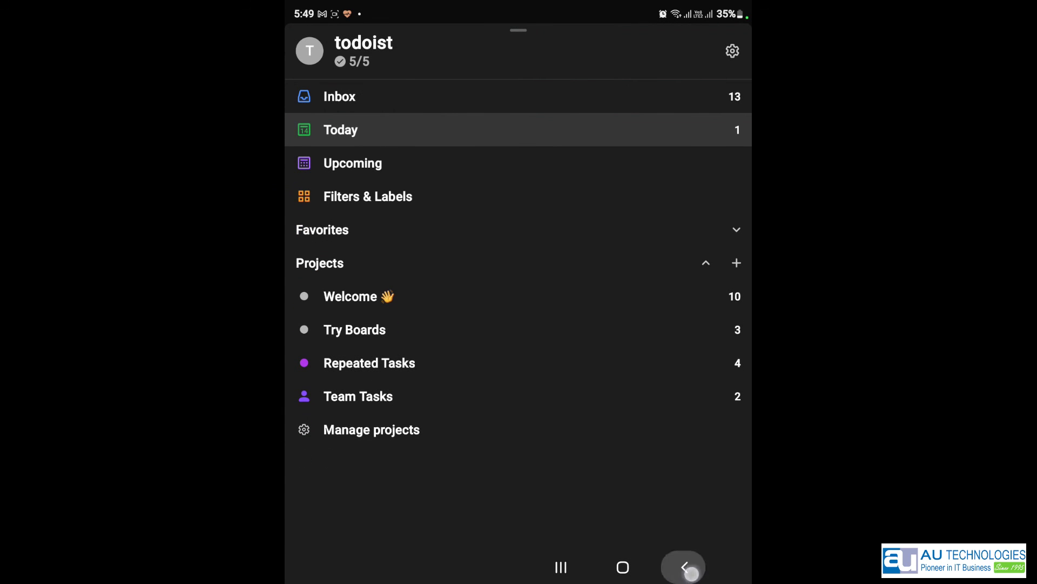
{"action": "left_click", "coordinate": [623, 567]}
{"action": "left_click", "coordinate": [519, 198]}
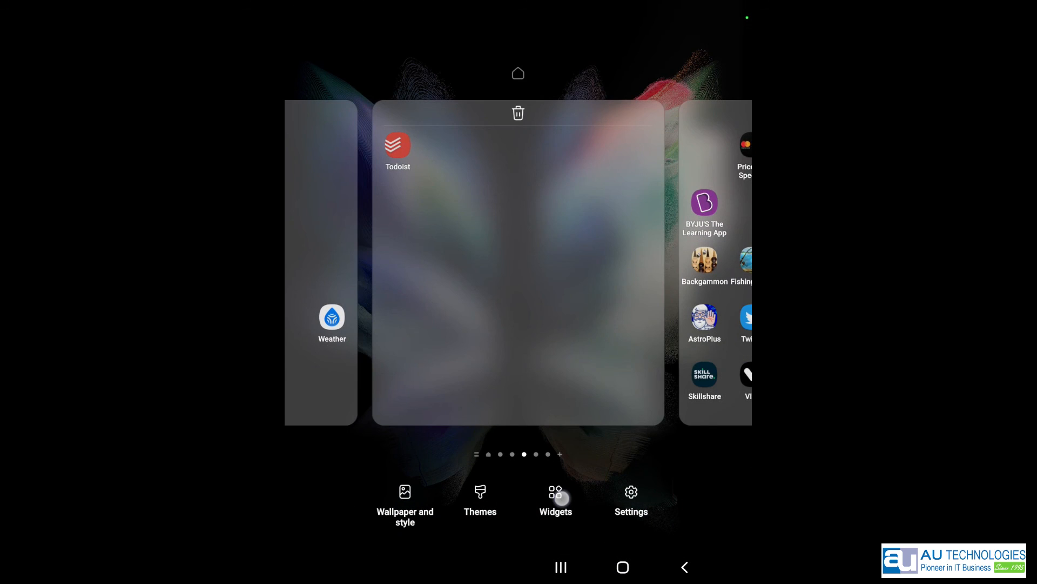
- Place Todoist's Today task-list widget on the home screen and confirm its settings
{"action": "left_click", "coordinate": [562, 497]}
{"action": "scroll", "coordinate": [676, 283], "scroll_direction": "down", "scroll_amount": 10}
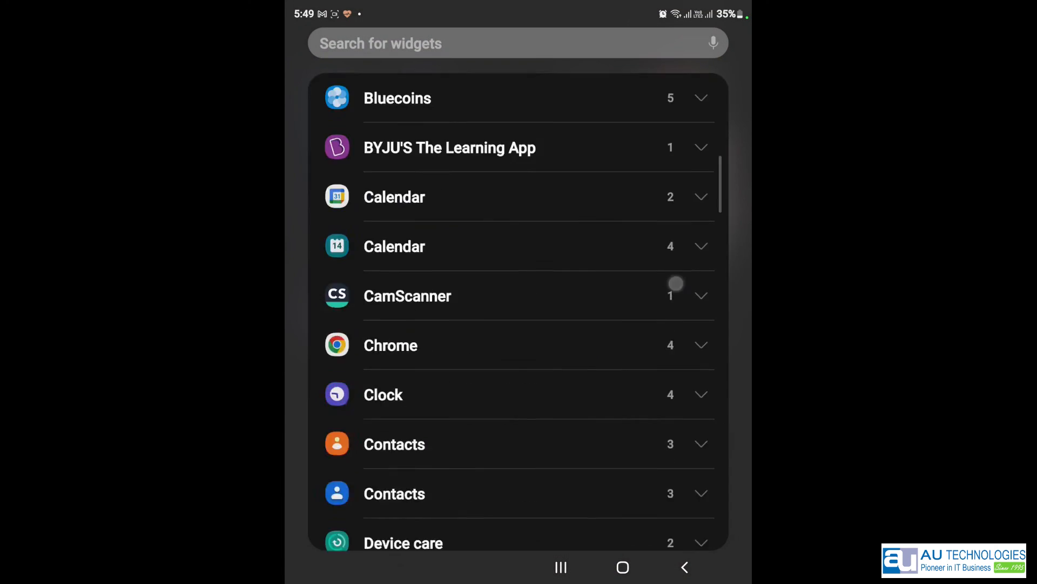
{"action": "scroll", "coordinate": [635, 254], "scroll_direction": "down", "scroll_amount": 15}
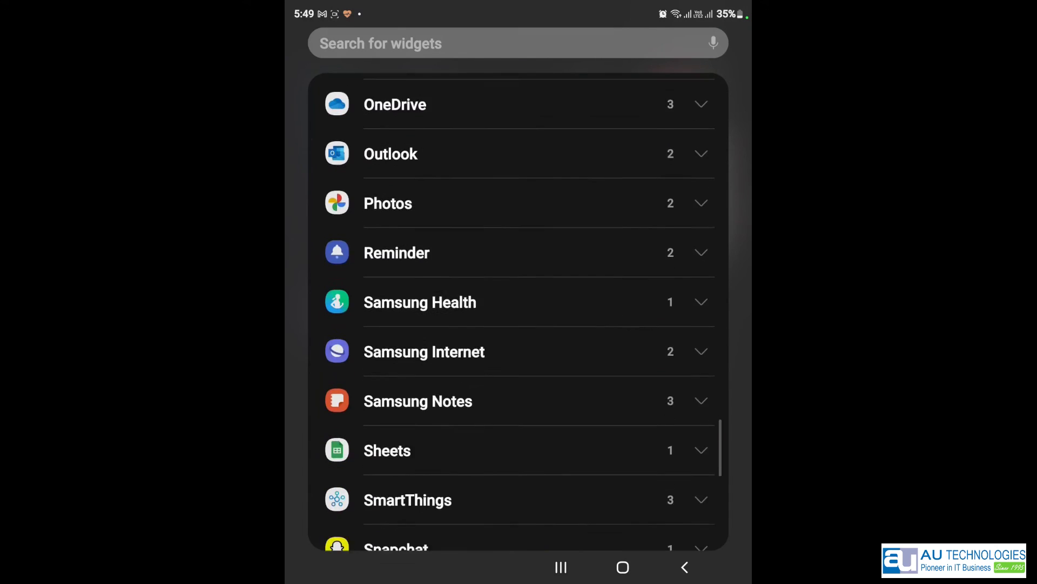
{"action": "scroll", "coordinate": [591, 398], "scroll_direction": "down", "scroll_amount": 4}
{"action": "left_click", "coordinate": [704, 363]}
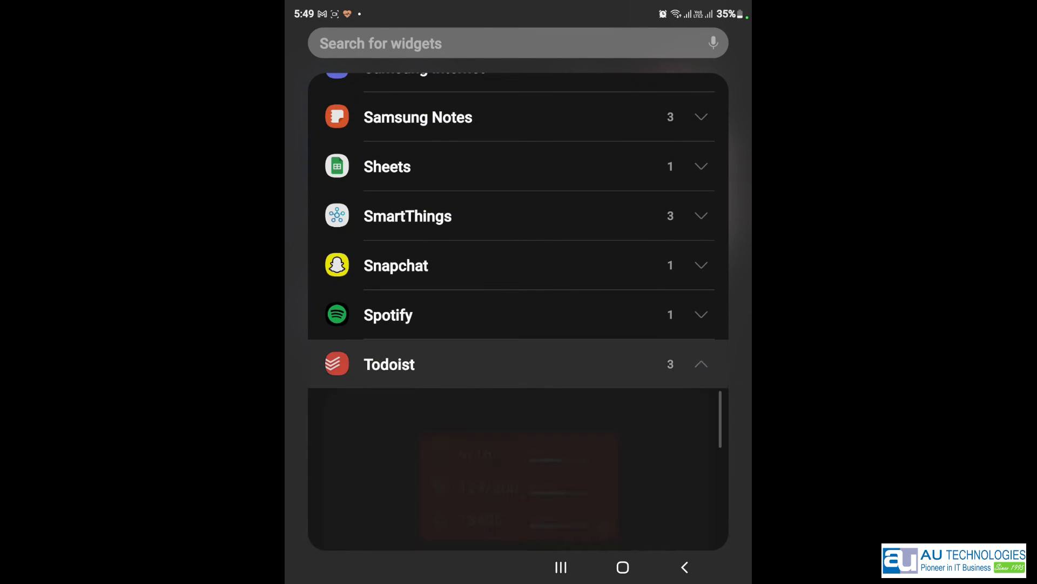
{"action": "scroll", "coordinate": [608, 298], "scroll_direction": "down", "scroll_amount": 8}
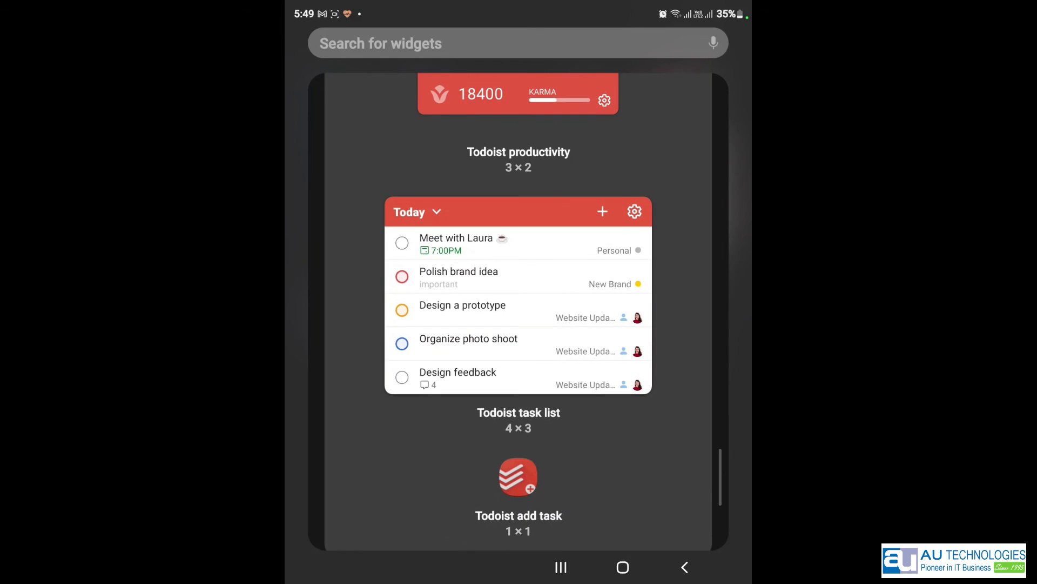
{"action": "left_click_drag", "start_coordinate": [552, 304], "coordinate": [609, 167]}
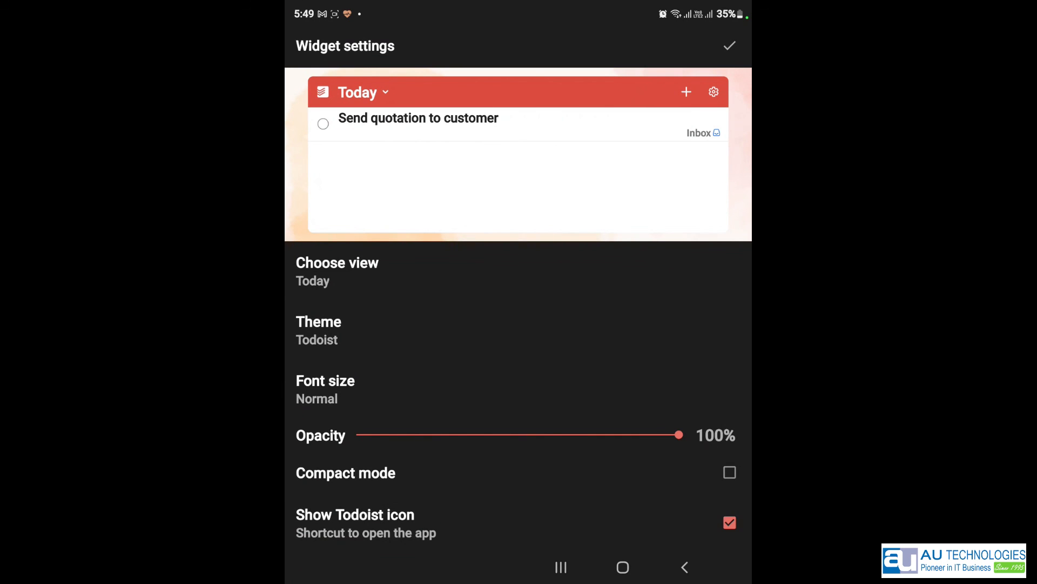
{"action": "left_click_drag", "start_coordinate": [634, 374], "coordinate": [667, 277]}
{"action": "left_click_drag", "start_coordinate": [653, 452], "coordinate": [654, 512]}
{"action": "left_click", "coordinate": [729, 46]}
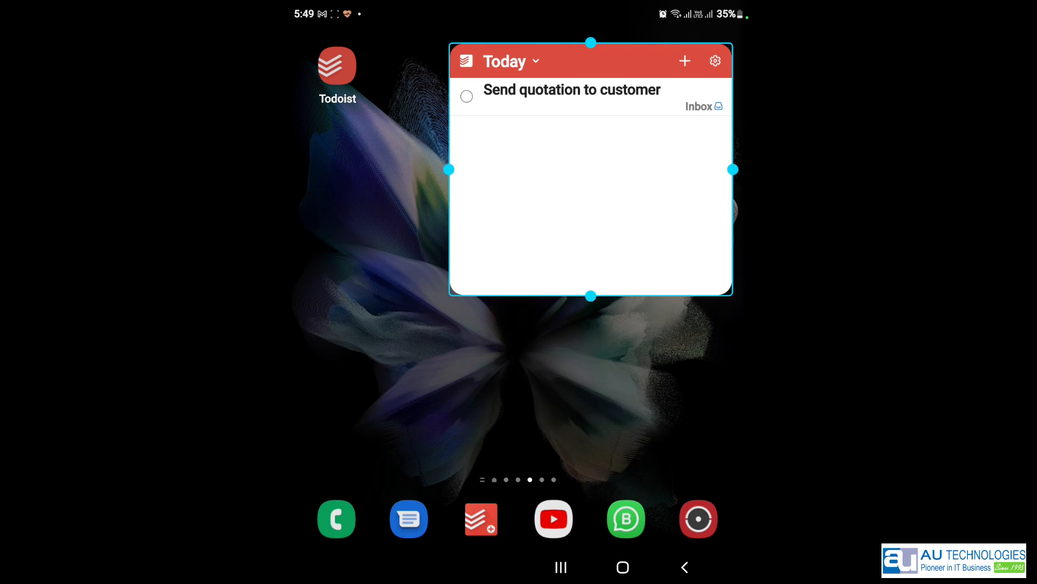
- Make the Today widget taller and wider to fill the upper right area
{"action": "left_click_drag", "start_coordinate": [591, 295], "coordinate": [591, 381]}
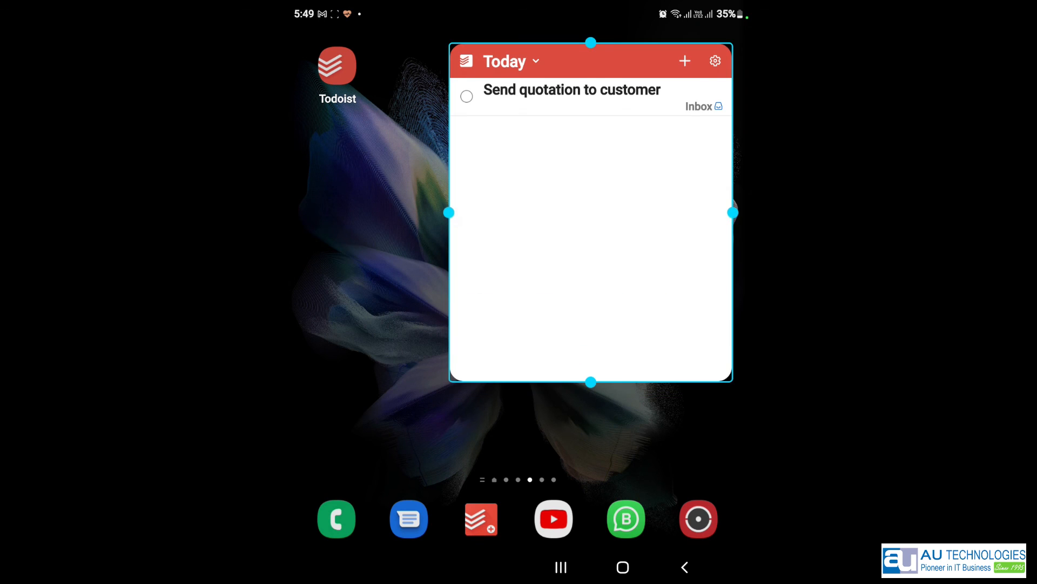
{"action": "left_click_drag", "start_coordinate": [449, 212], "coordinate": [376, 212]}
{"action": "left_click", "coordinate": [610, 410]}
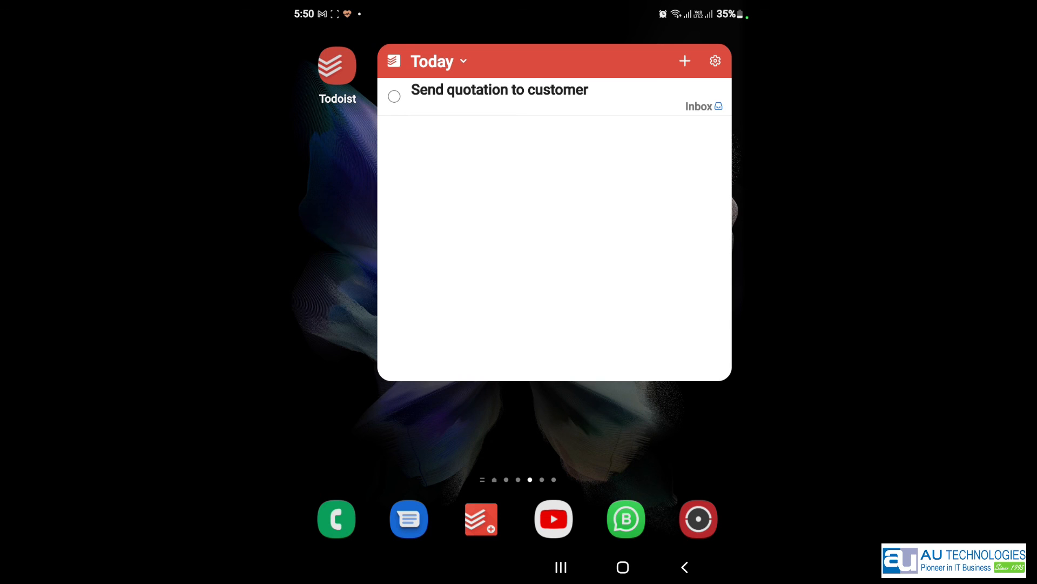
{"action": "left_click", "coordinate": [337, 67]}
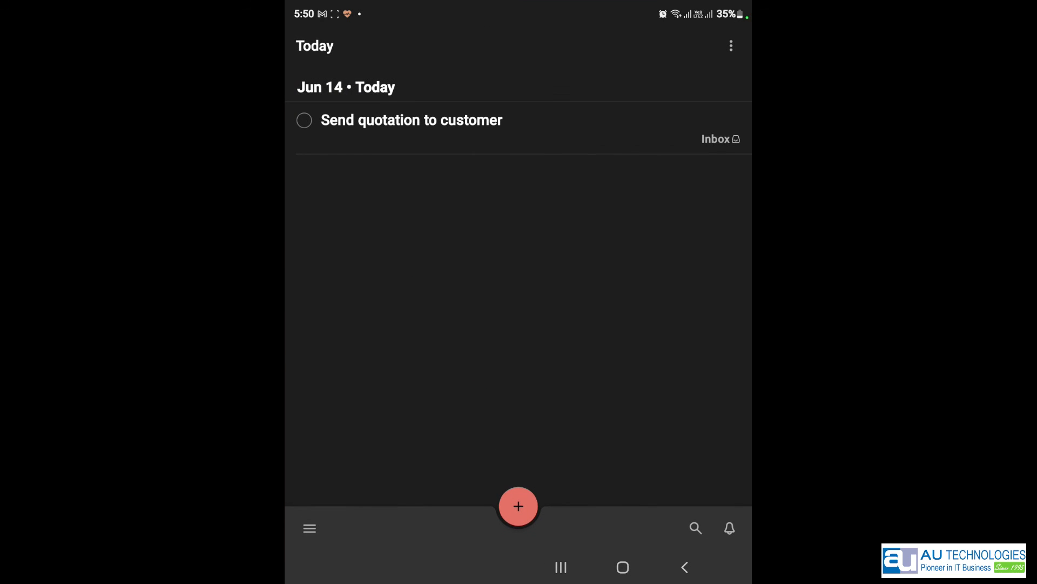
{"action": "left_click", "coordinate": [309, 528]}
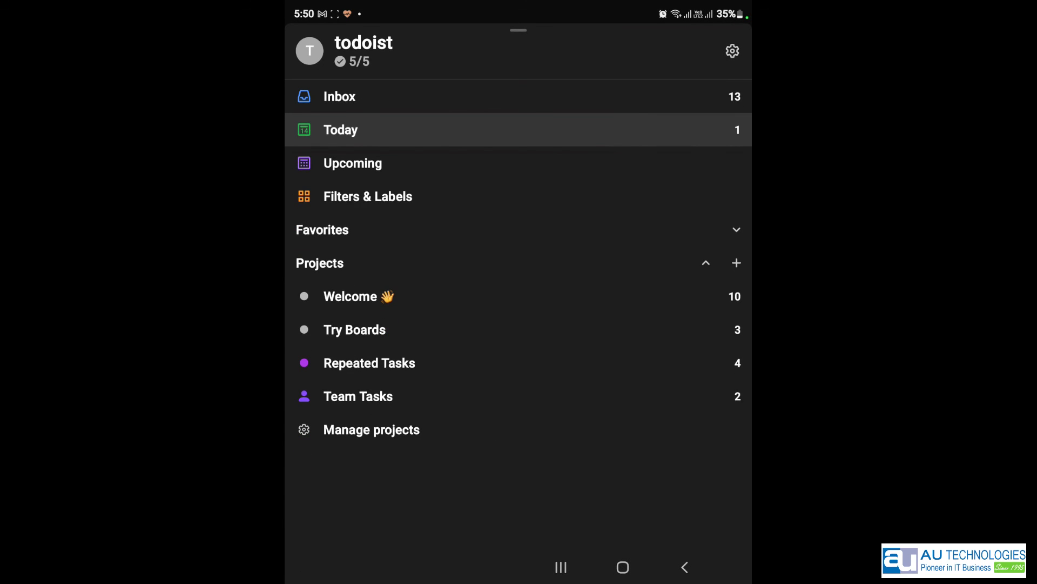
{"action": "left_click", "coordinate": [623, 567]}
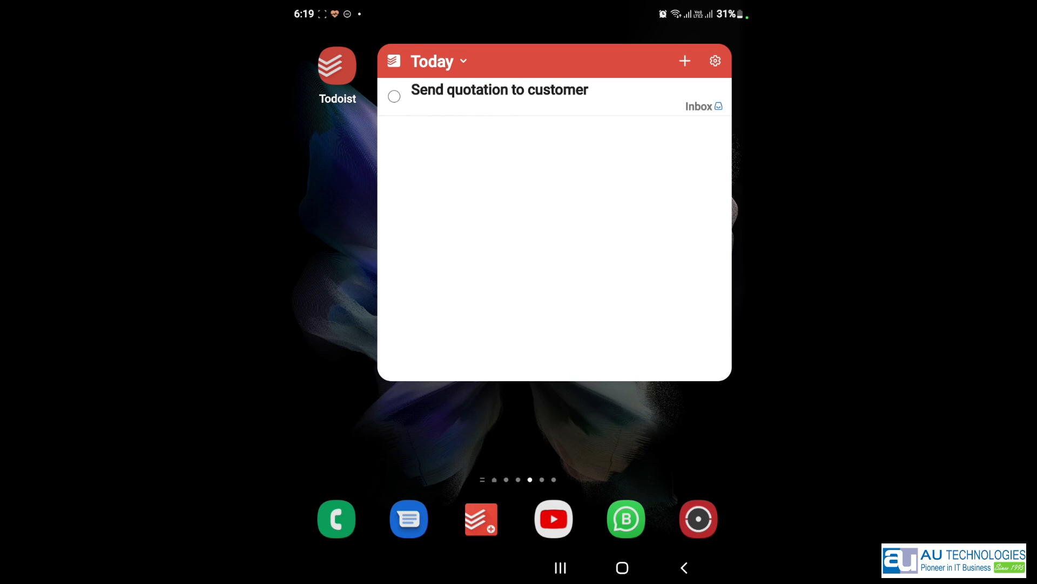
- Dictate 'Visit dentist' due Saturday at 3:00 PM and add it to the Inbox
{"action": "left_click", "coordinate": [481, 518]}
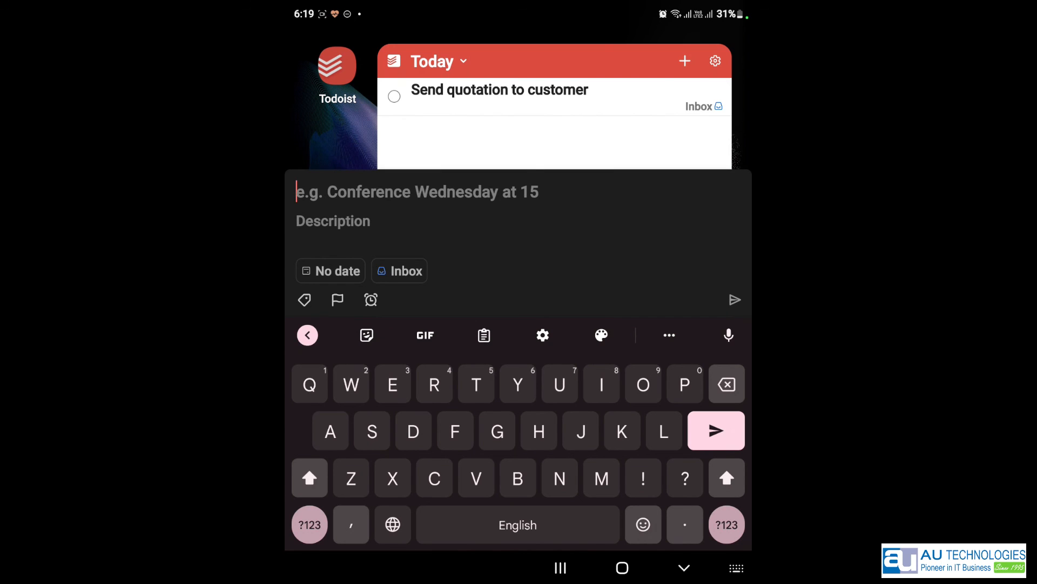
{"action": "left_click", "coordinate": [729, 335]}
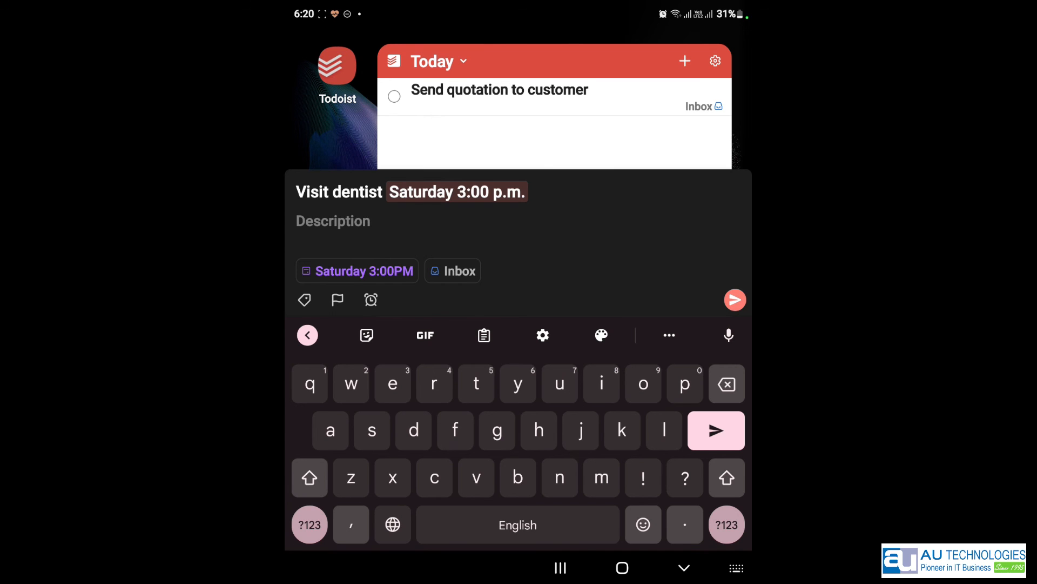
{"action": "left_click", "coordinate": [735, 299]}
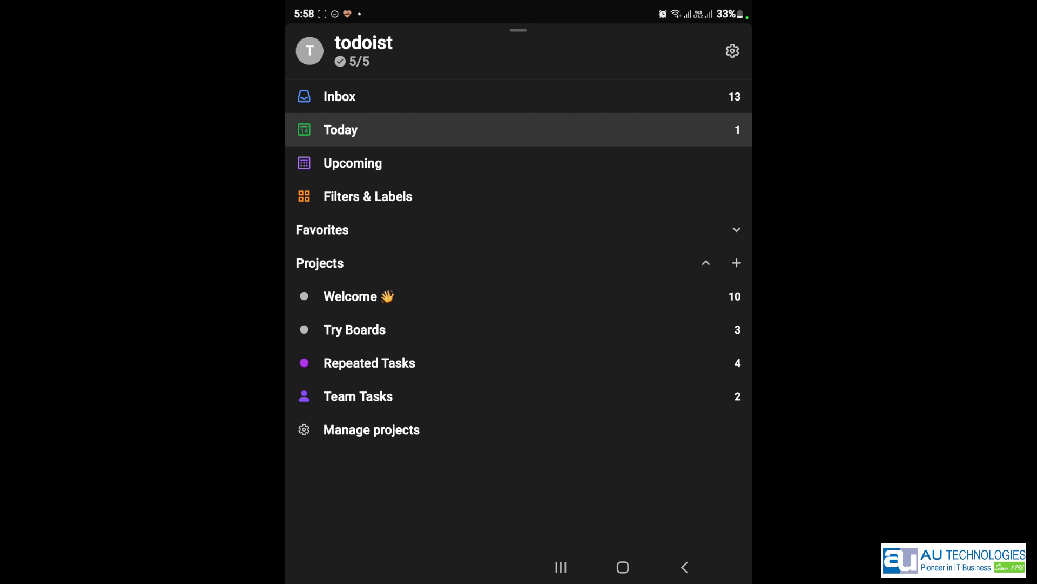
- Show Todoist's navigation list: Inbox 13, plus Welcome, Try Boards, Repeated Tasks and Team Tasks projects
{"action": "left_click_drag", "start_coordinate": [668, 44], "coordinate": [557, 40]}
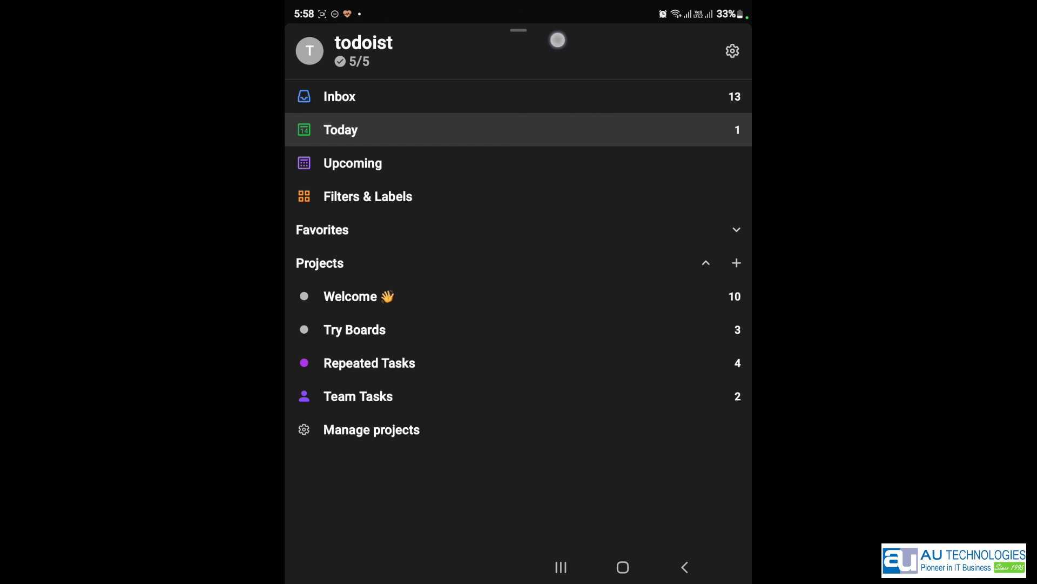